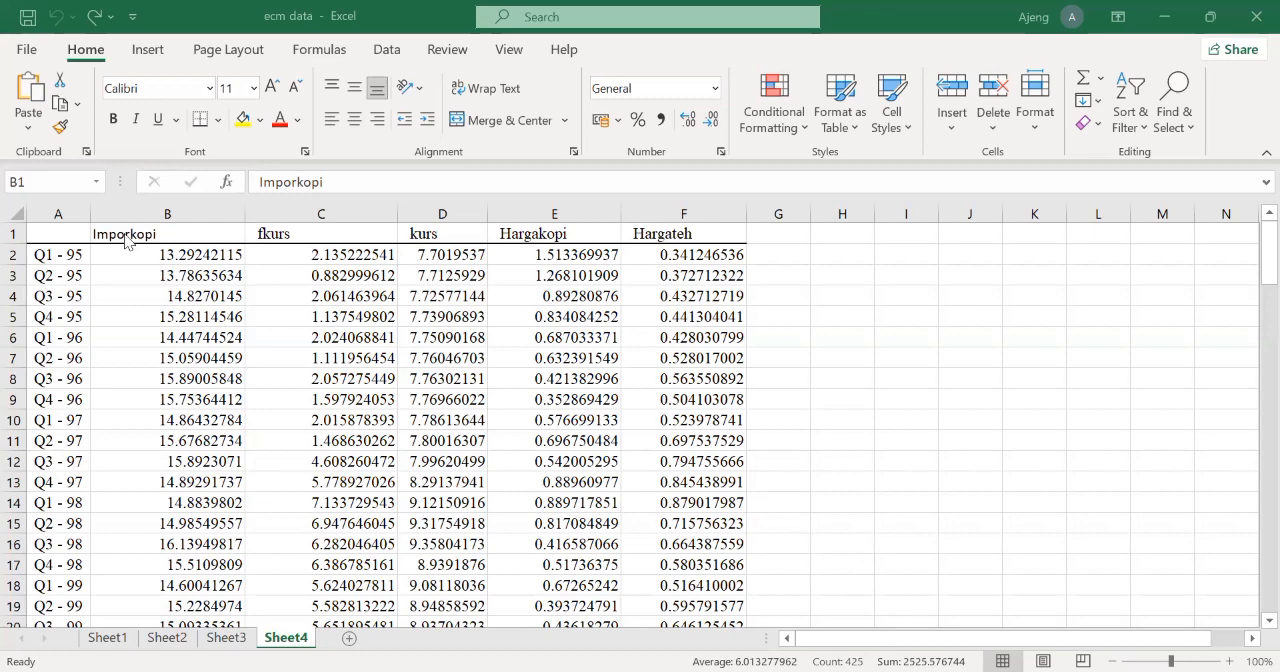
Step: Review the variable headers in row 1 of Sheet4, from Imporkopi through Hargateh
{"action": "left_click", "coordinate": [175, 236]}
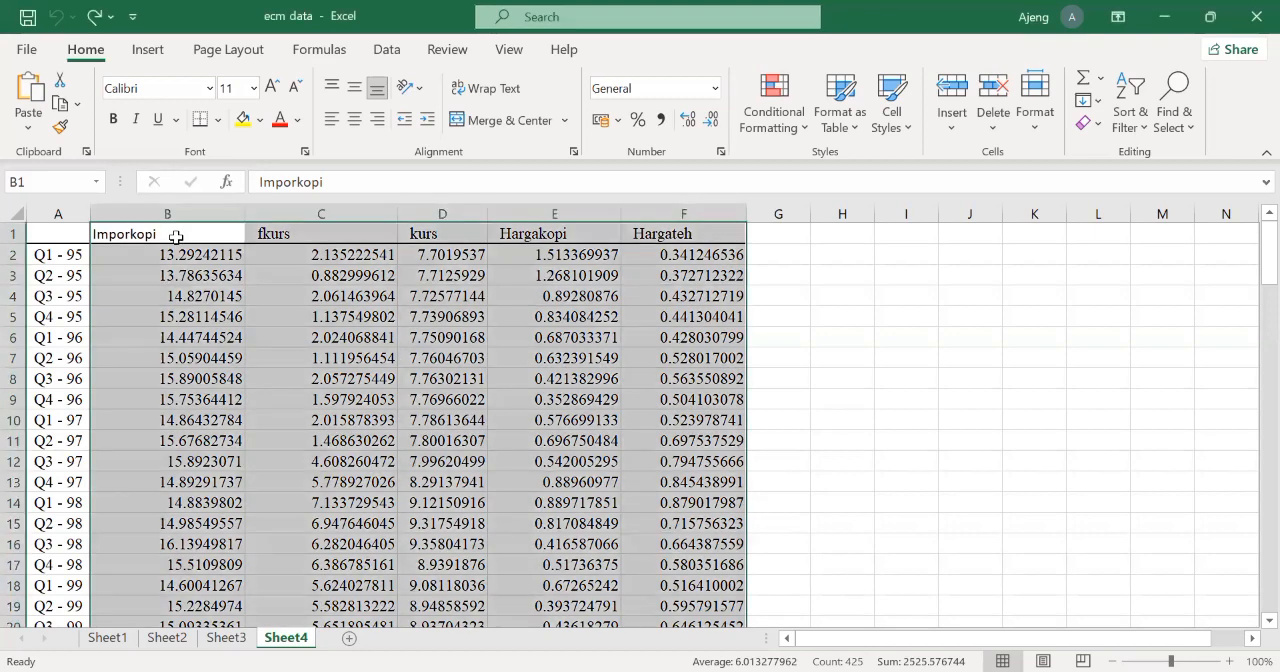
{"action": "key", "text": "Right"}
{"action": "key", "text": "Right"}
{"action": "key", "text": "Right"}
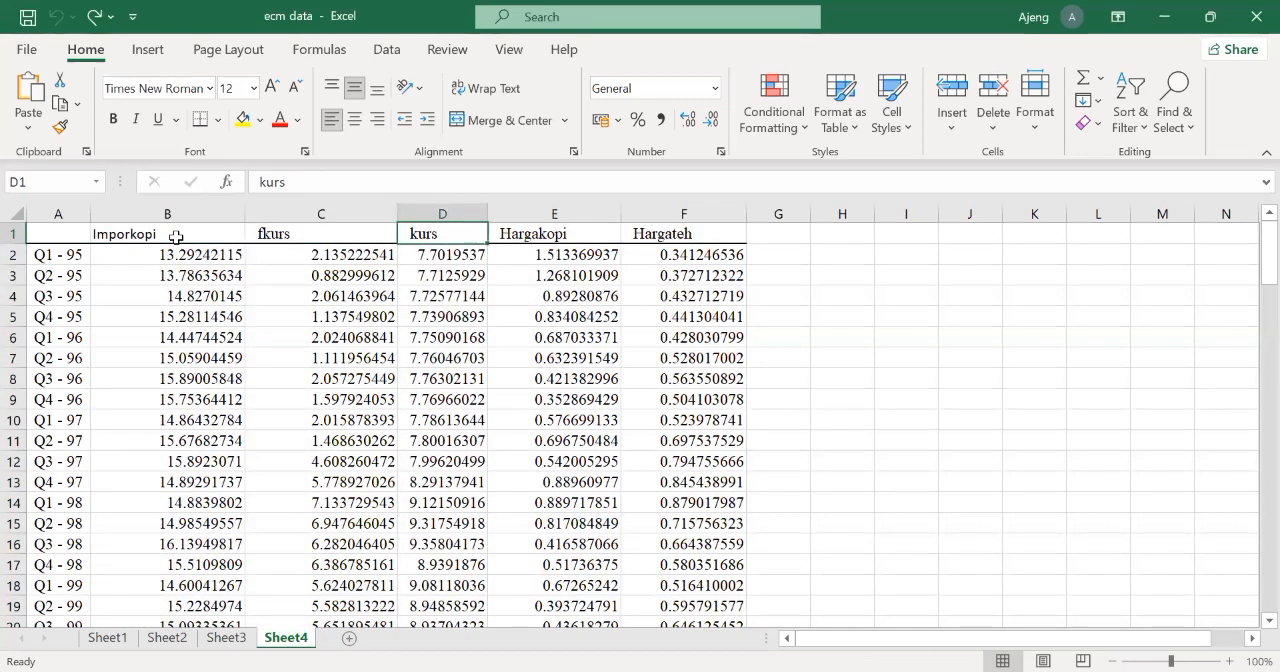
{"action": "key", "text": "Right"}
{"action": "key", "text": "Left"}
{"action": "key", "text": "Left"}
{"action": "key", "text": "Left"}
{"action": "key", "text": "Left"}
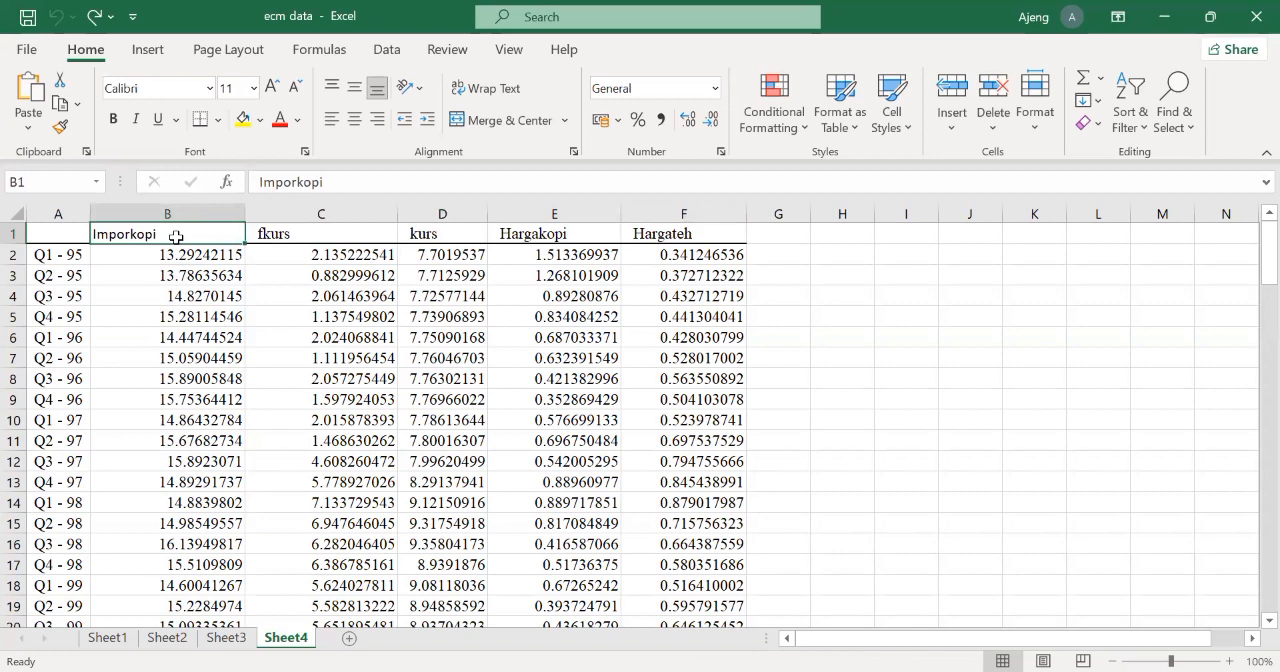
{"action": "key", "text": "Right"}
{"action": "key", "text": "Right"}
{"action": "key", "text": "Right"}
{"action": "key", "text": "Right"}
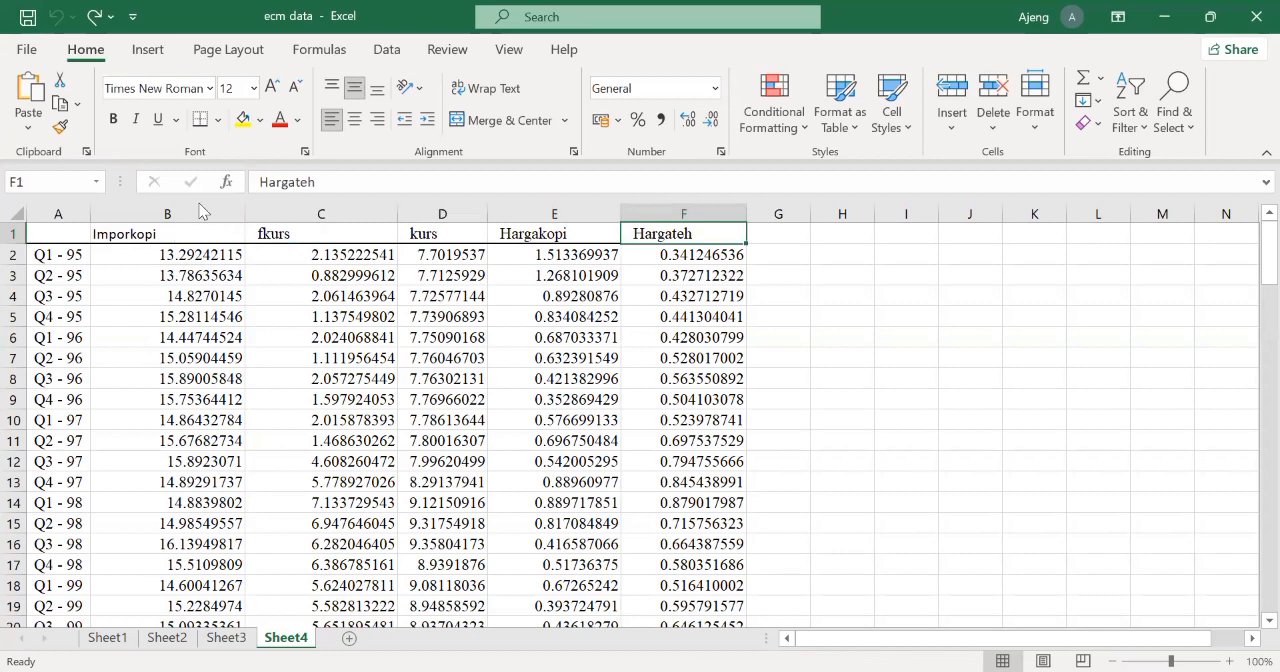
Step: Copy the five data columns from Imporkopi to Hargateh, headers included, down to the last row of Sheet4
{"action": "left_click", "coordinate": [131, 239]}
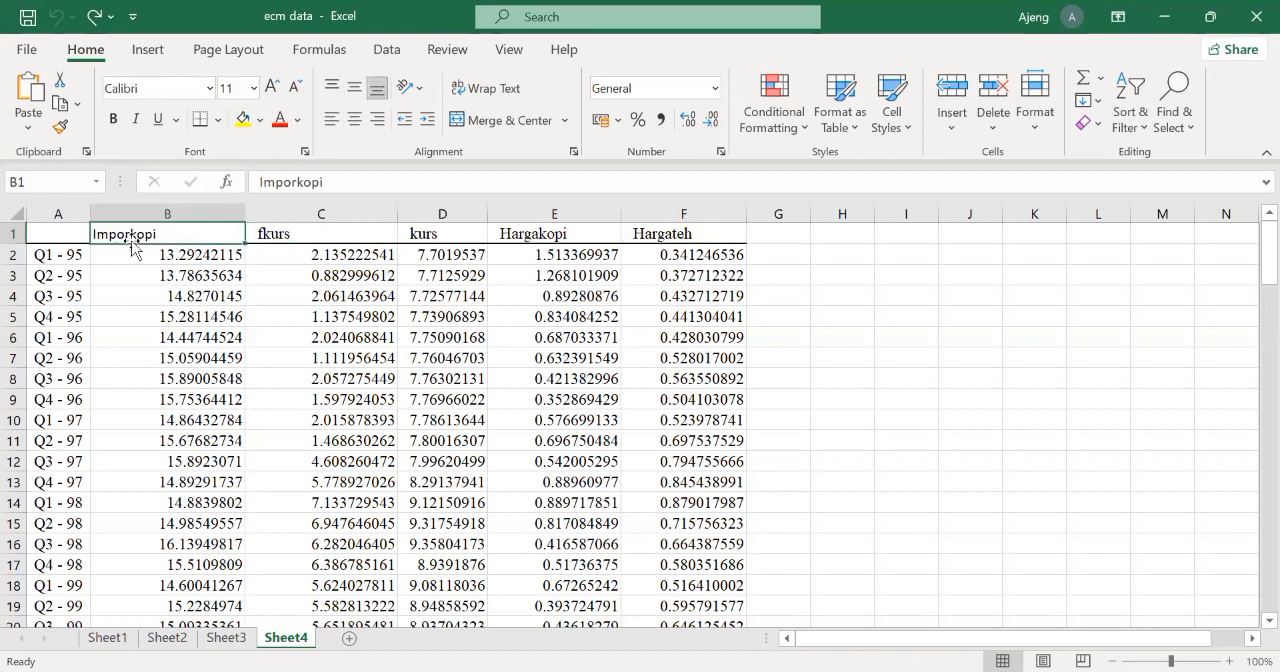
{"action": "key", "text": "ctrl+shift+Right"}
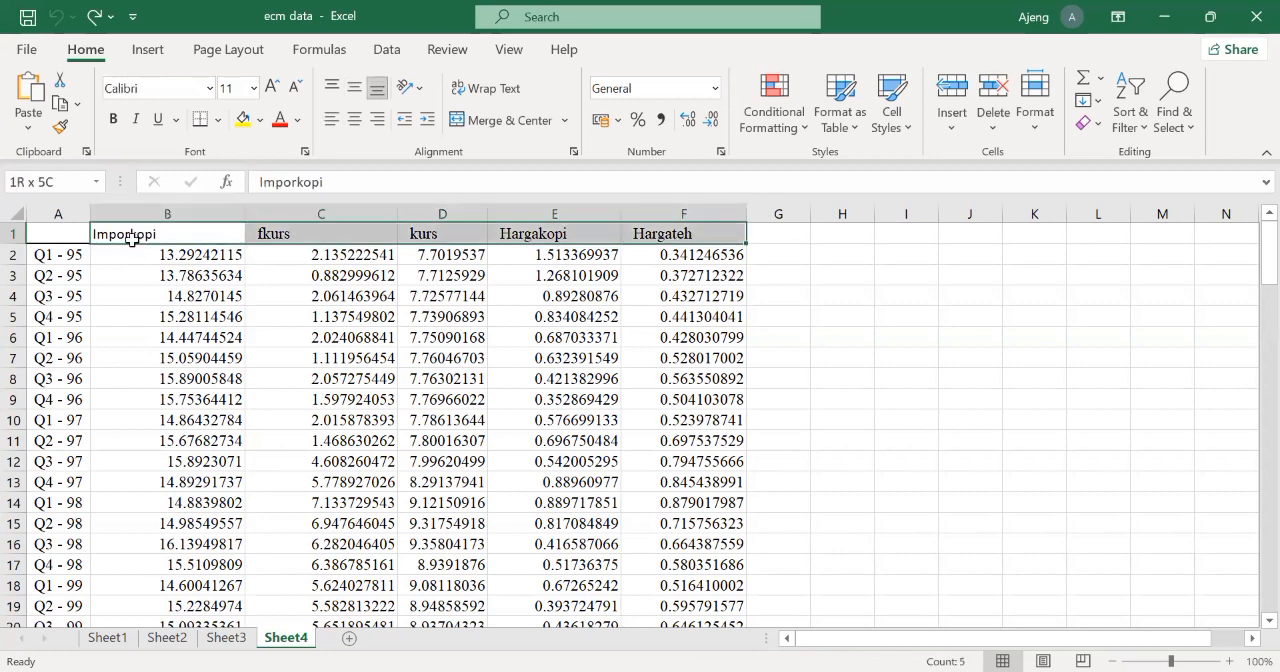
{"action": "key", "text": "ctrl+shift+Down"}
{"action": "key", "text": "ctrl+c"}
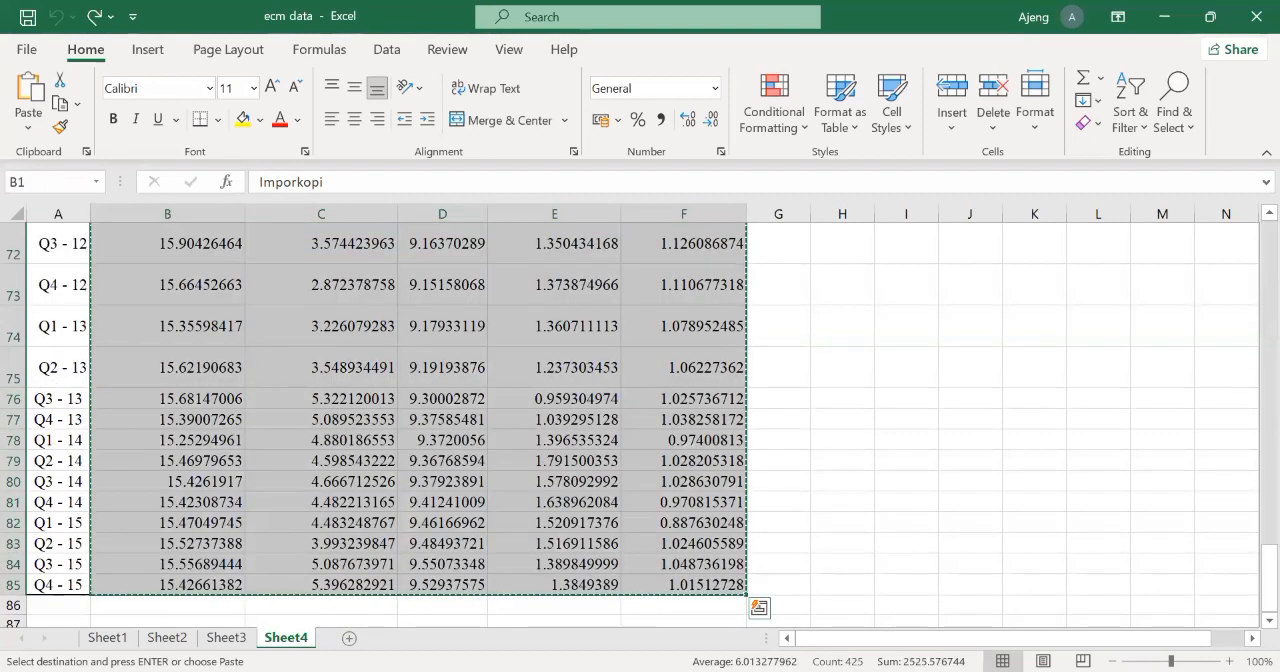
Step: Switch to Stata and paste the copied data into the Data Editor, treating the first row as variable names, and close the editor
{"action": "key", "text": "alt+Tab"}
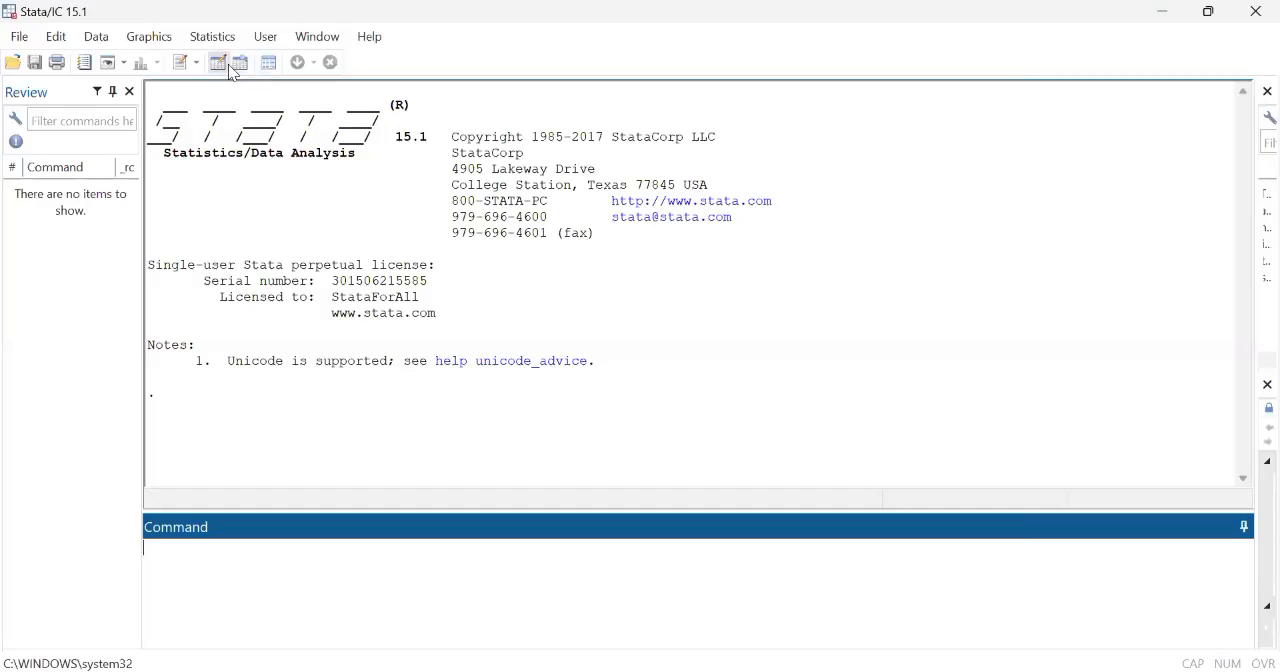
{"action": "left_click", "coordinate": [226, 65]}
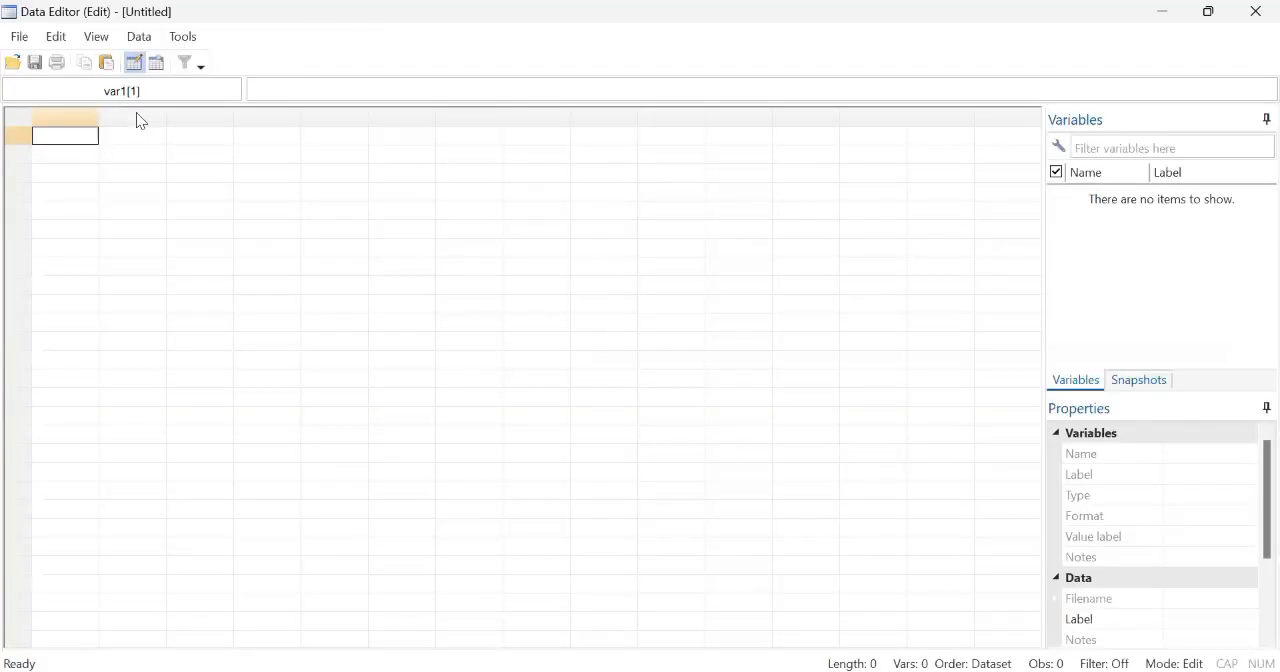
{"action": "key", "text": "ctrl+v"}
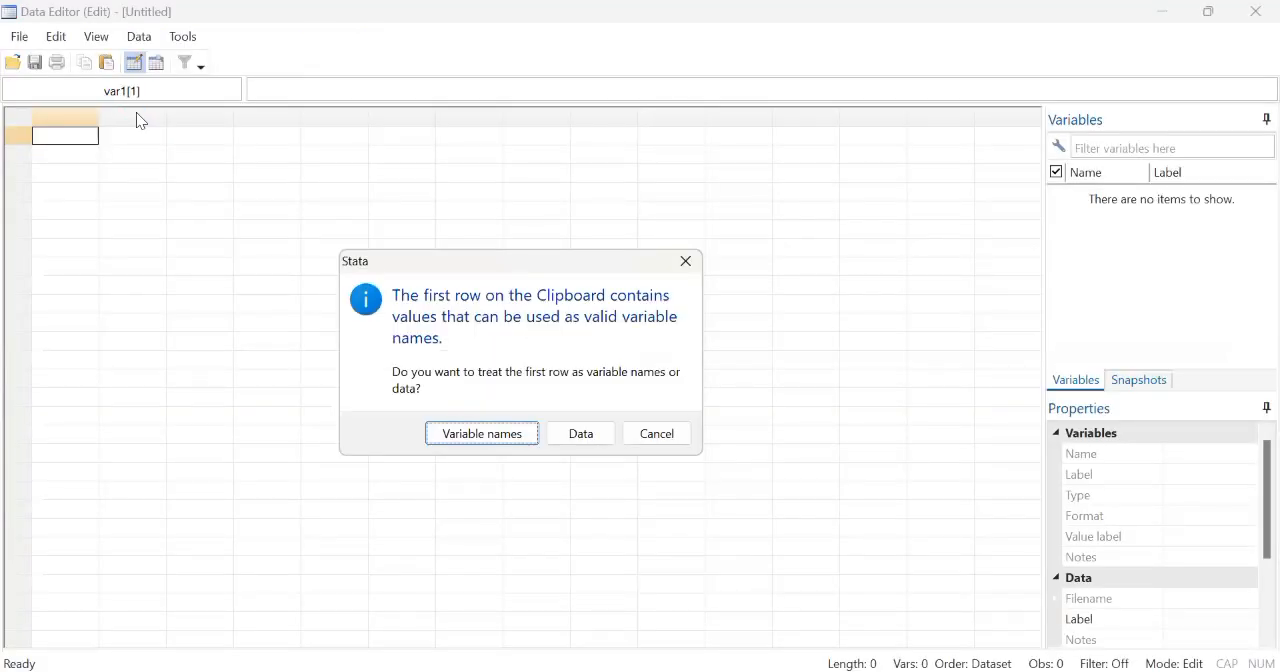
{"action": "left_click", "coordinate": [482, 433]}
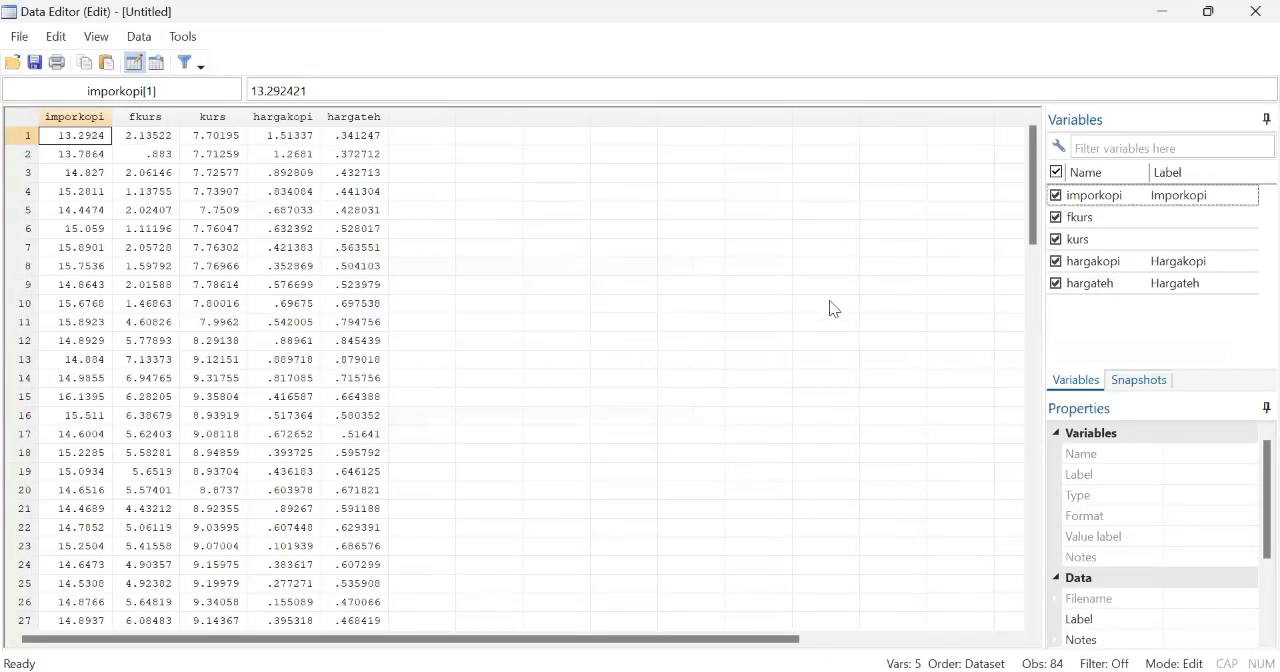
{"action": "left_click", "coordinate": [1253, 10]}
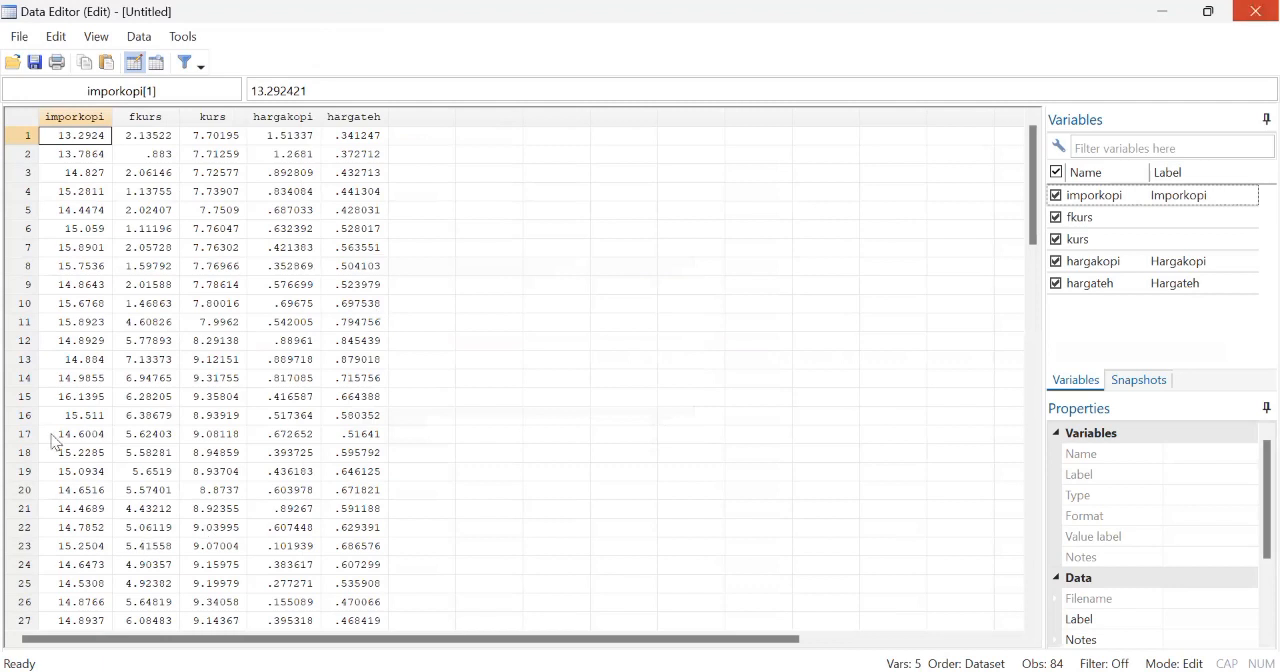
Step: Generate an observation counter variable with the command gen t=_n
{"action": "type", "text": "gen"}
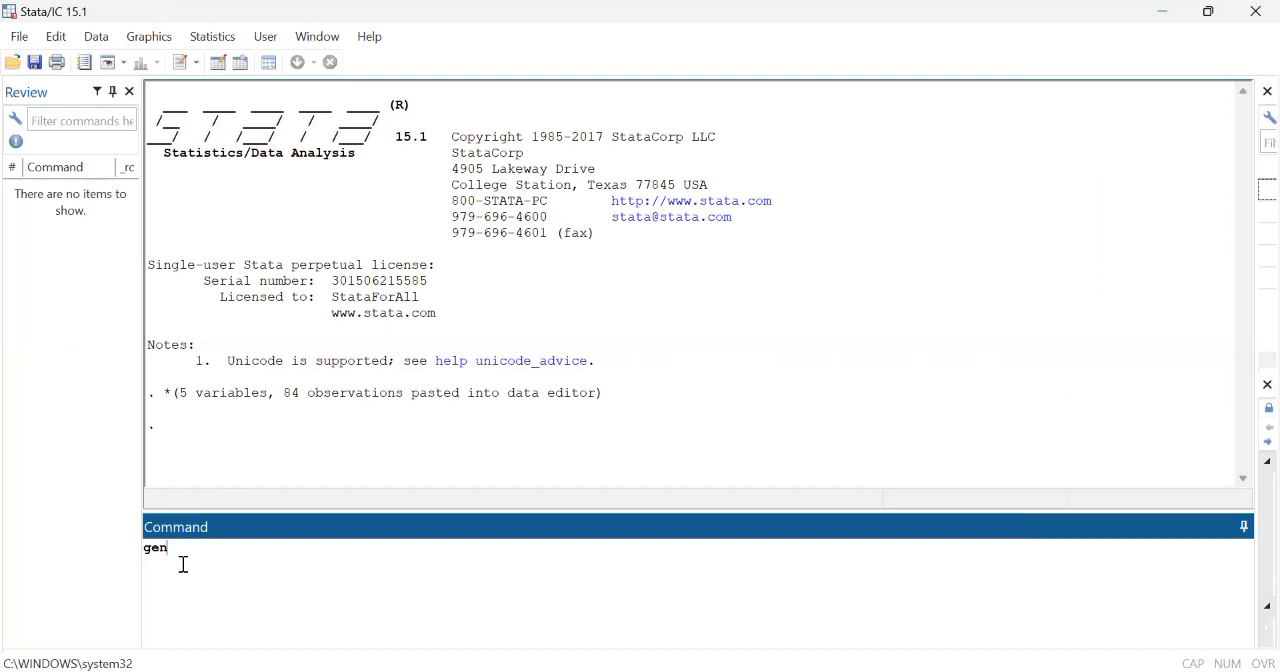
{"action": "type", "text": "t"}
{"action": "type", "text": "=_n"}
{"action": "key", "text": "Return"}
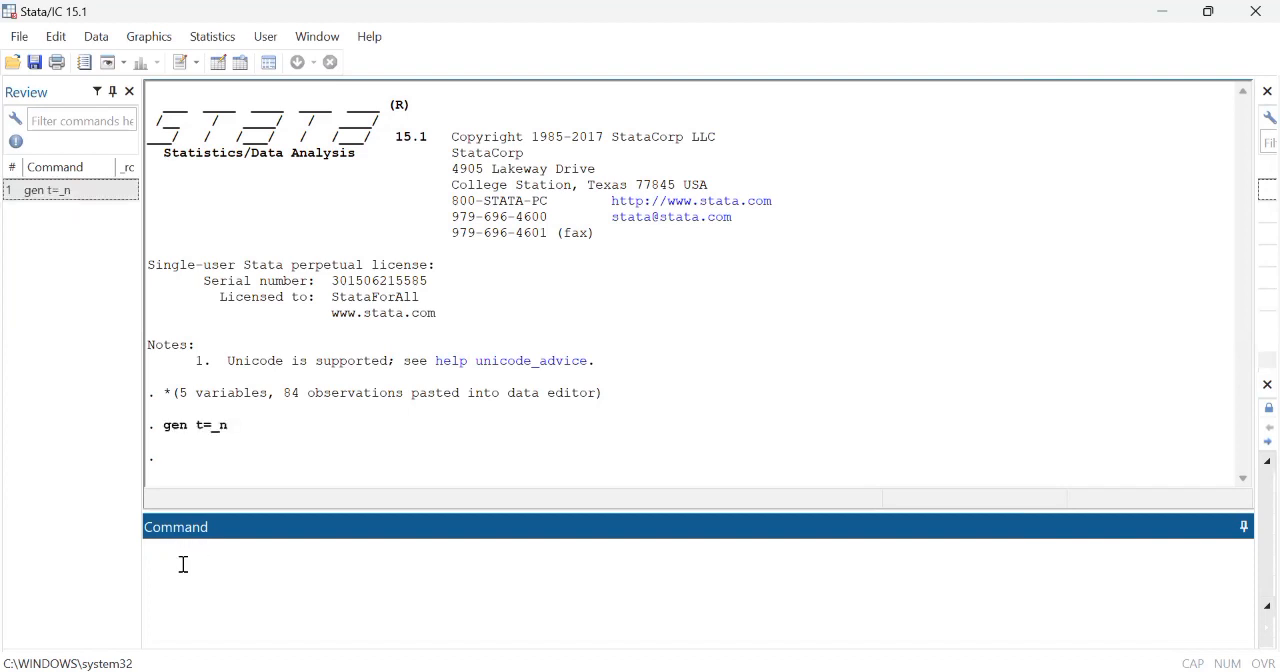
Step: Start a command with gen newt = and check the starting quarter and period labels in column A of the Excel sheet
{"action": "type", "text": "gen newt ="}
{"action": "key", "text": "alt+Tab"}
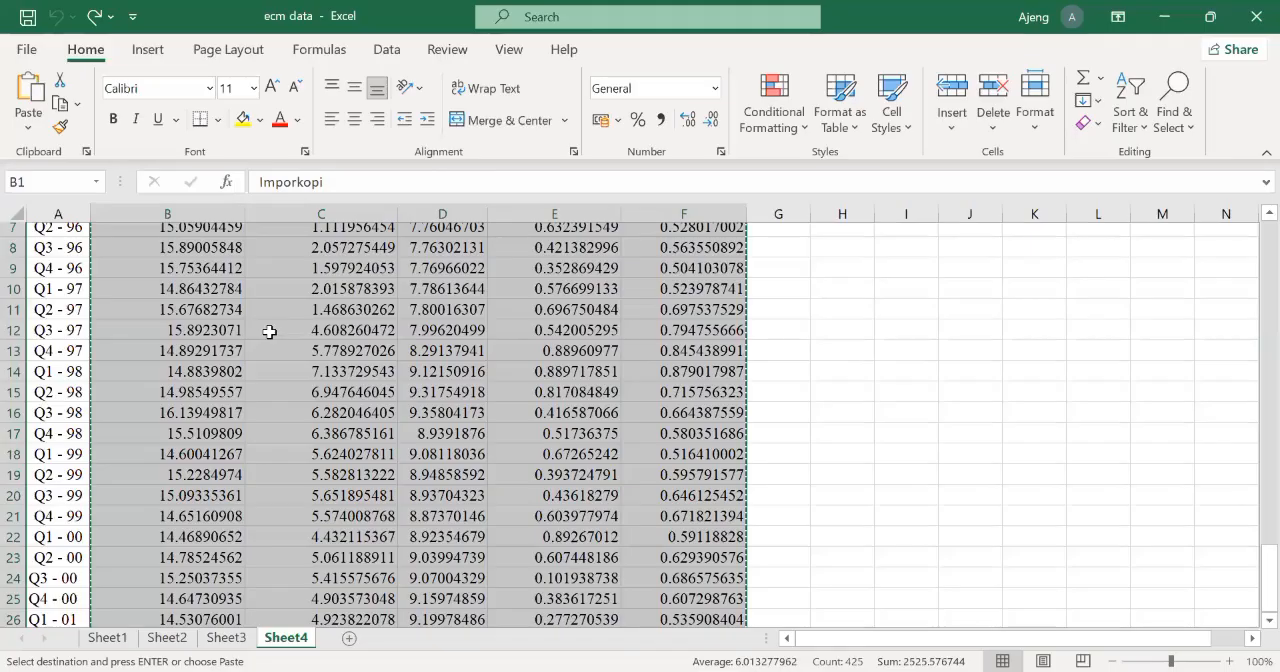
{"action": "scroll", "coordinate": [58, 259], "scroll_direction": "up", "scroll_amount": 2}
{"action": "left_click", "coordinate": [60, 258]}
{"action": "left_click_drag", "start_coordinate": [64, 258], "coordinate": [66, 277]}
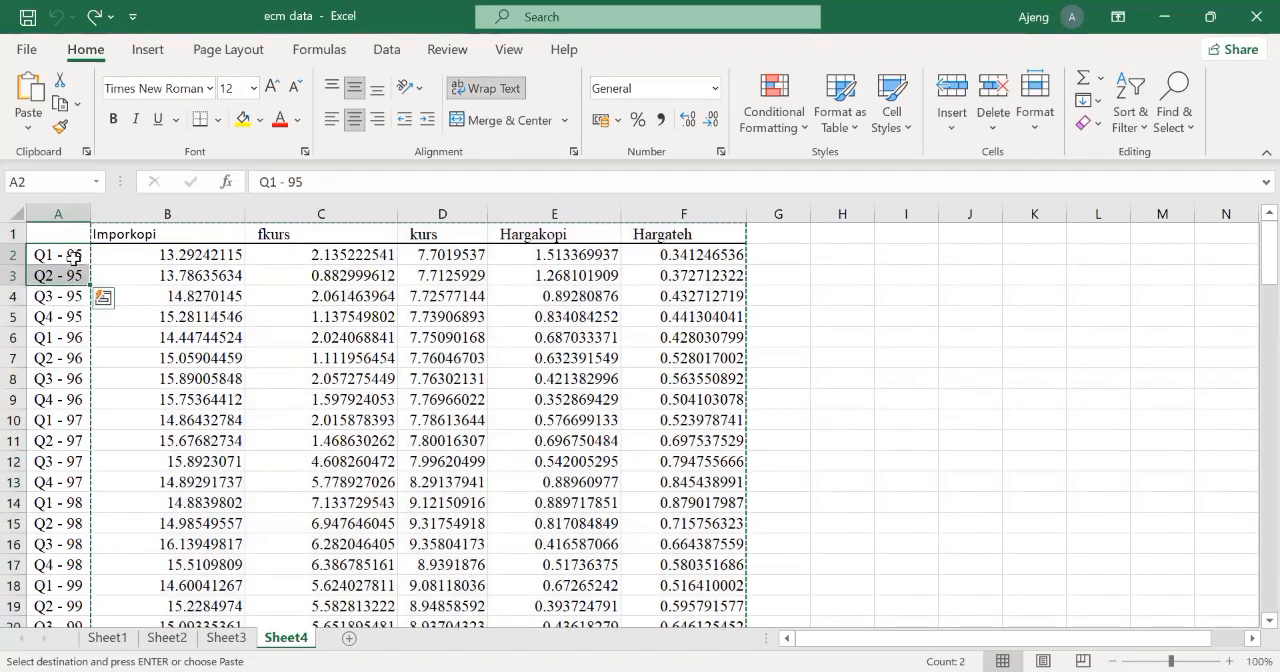
{"action": "left_click", "coordinate": [80, 257]}
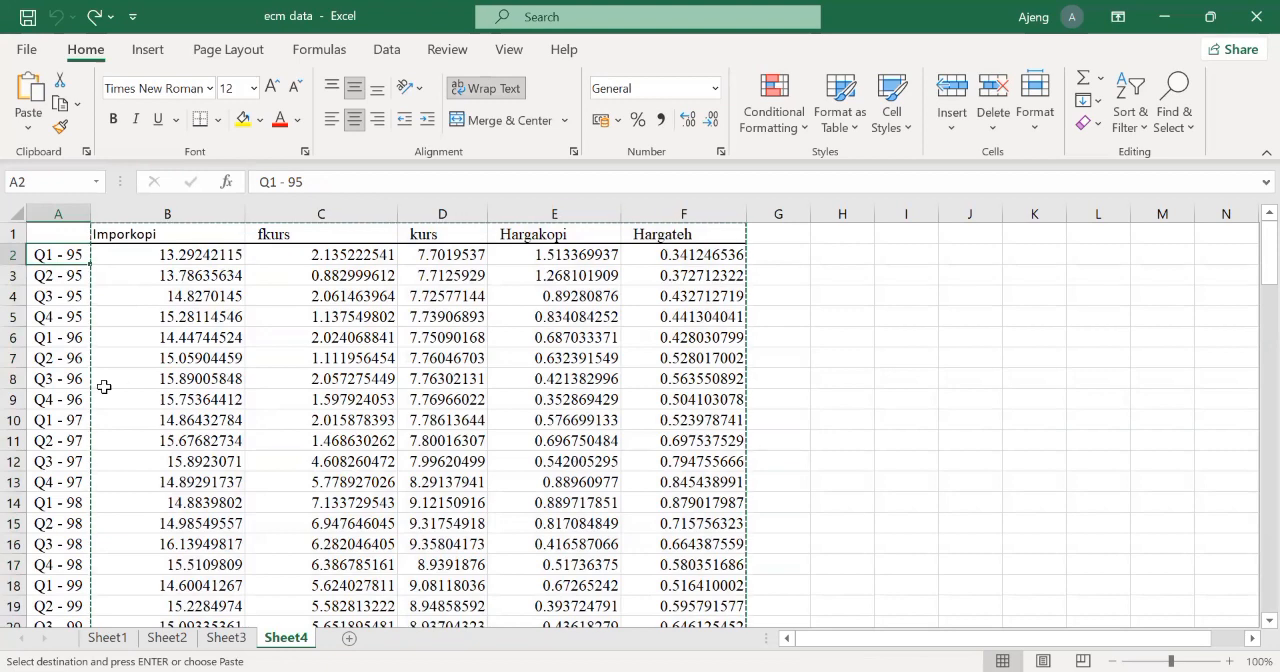
{"action": "scroll", "coordinate": [104, 386], "scroll_direction": "down", "scroll_amount": 6}
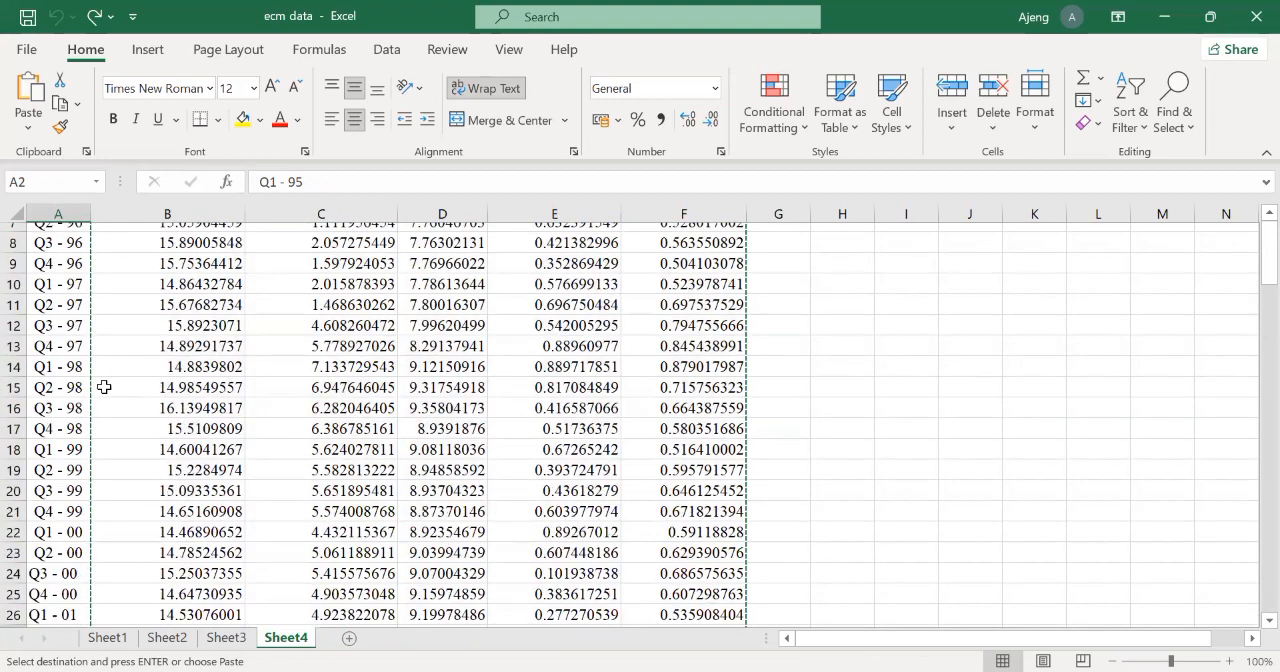
{"action": "scroll", "coordinate": [104, 386], "scroll_direction": "down", "scroll_amount": 20}
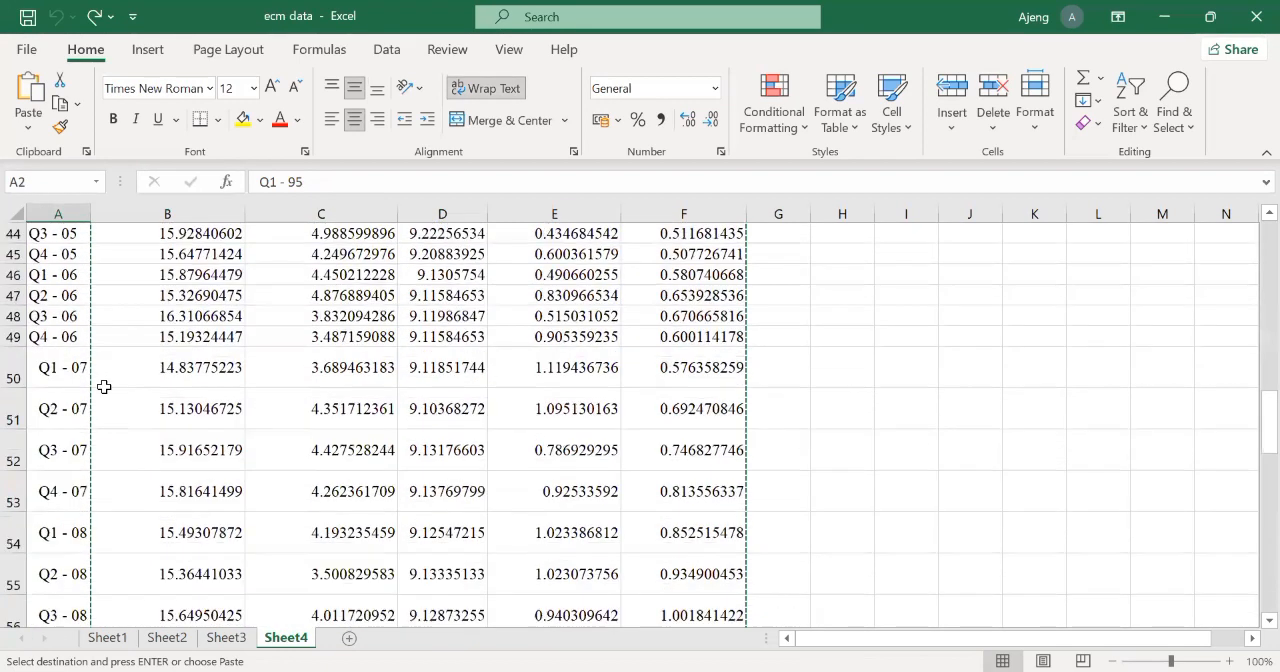
{"action": "scroll", "coordinate": [104, 386], "scroll_direction": "up", "scroll_amount": 6}
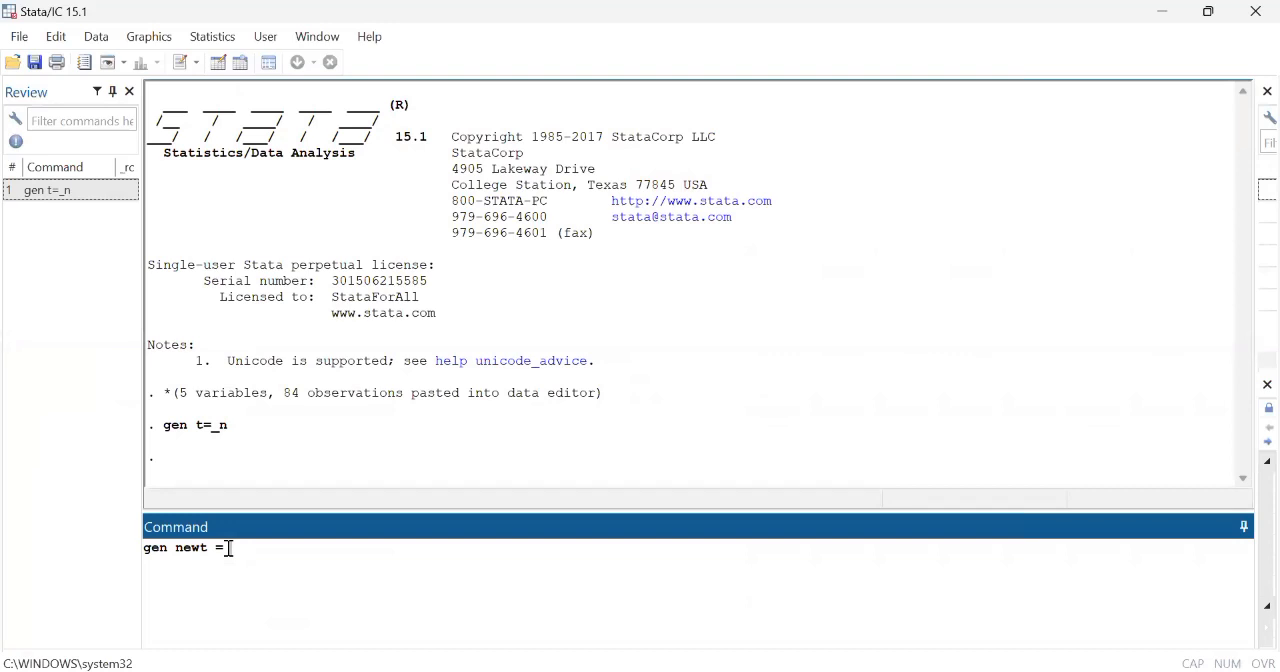
Step: Back in Stata, complete the newt expression with tq(1995q1) + t-1 and run it
{"action": "type", "text": "tq(1995q1) + t-1"}
{"action": "key", "text": "Return"}
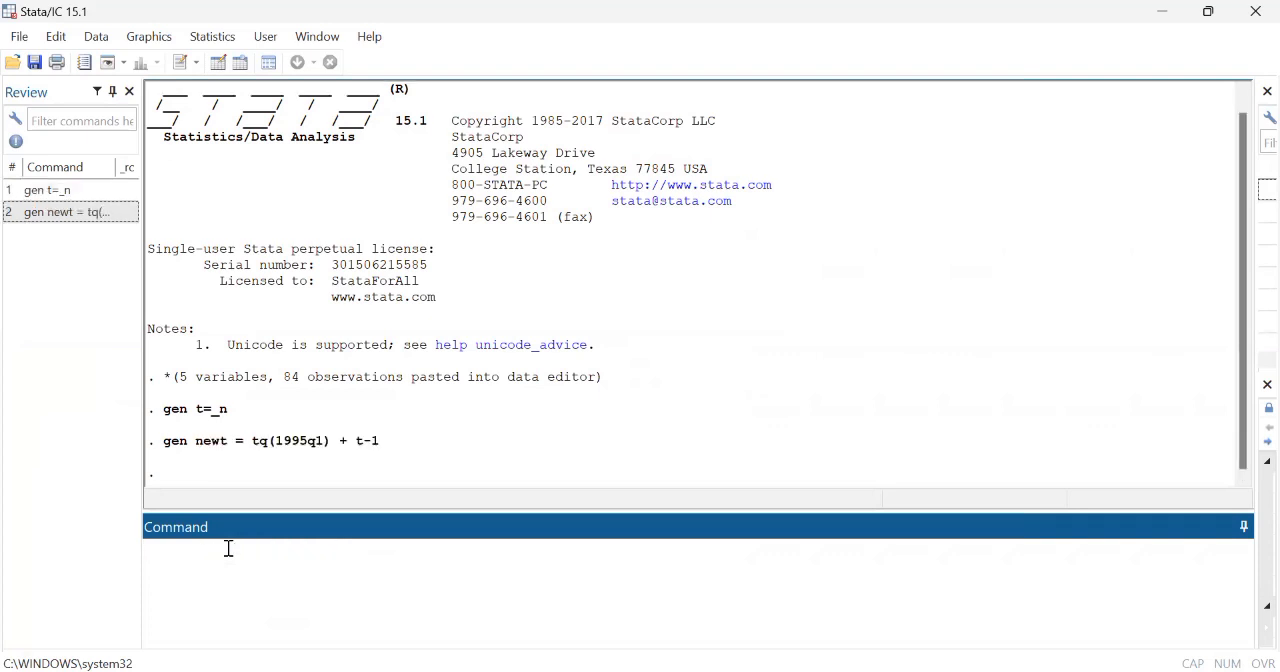
Step: Apply the quarterly display format %tq to the newt variable
{"action": "type", "text": "format newt %tq"}
{"action": "key", "text": "Return"}
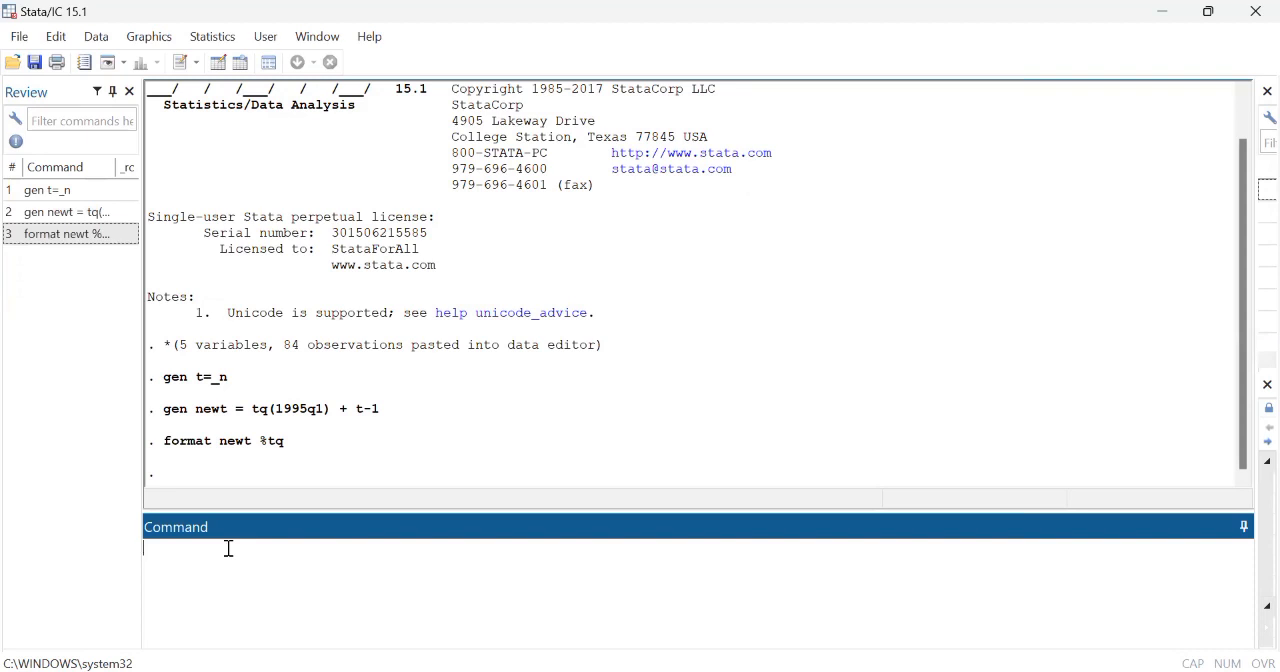
Step: Declare the dataset as a time series with tsset, using newt as the time variable
{"action": "type", "text": "tsset newt"}
{"action": "key", "text": "Return"}
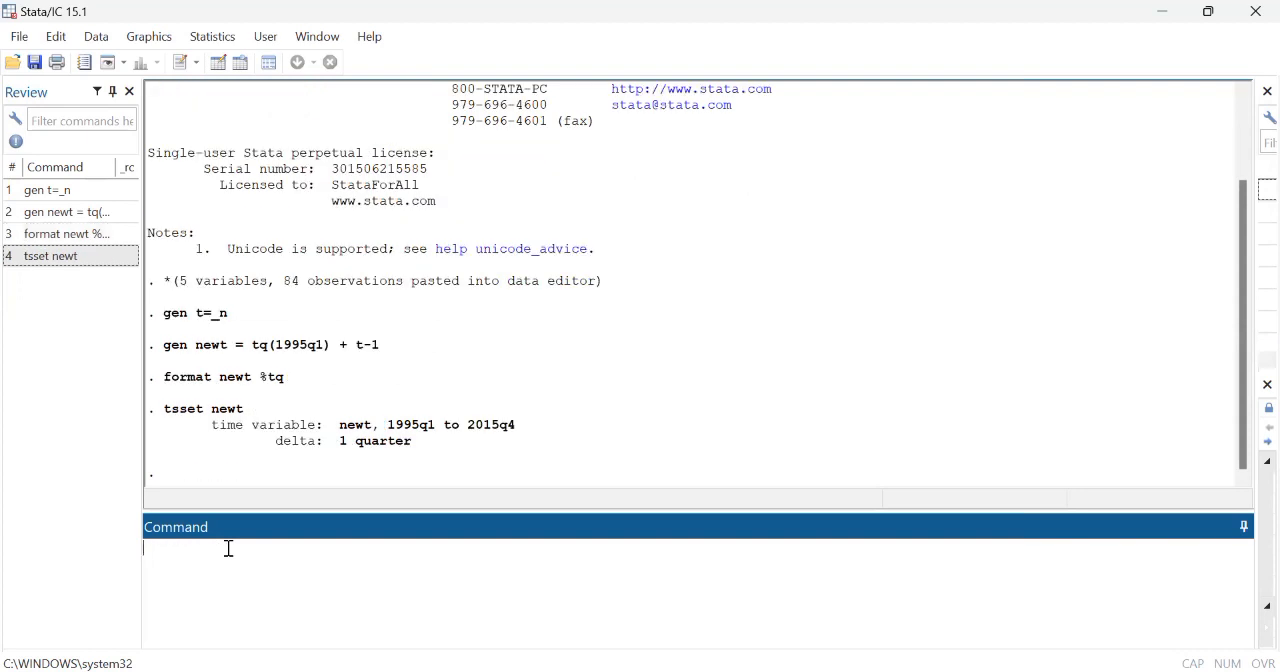
Step: Examine the time-series settings output and the newt column's quarterly dates in the Data Editor, and close the editor
{"action": "left_click_drag", "start_coordinate": [208, 427], "coordinate": [518, 446]}
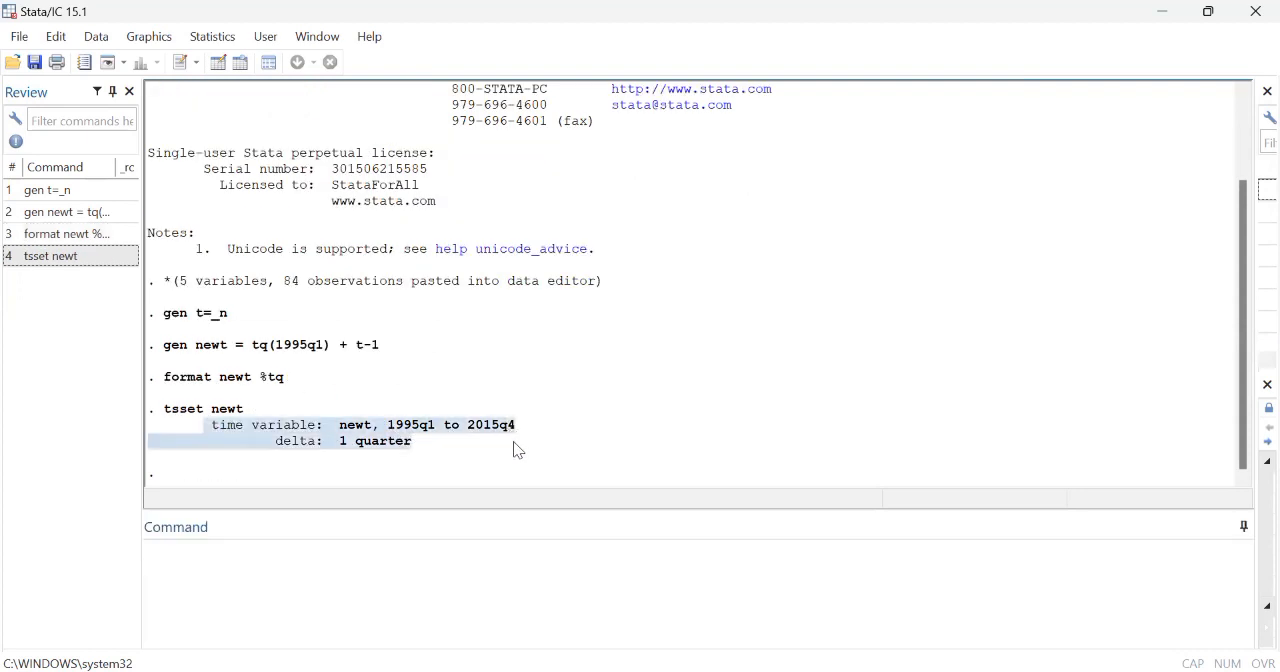
{"action": "left_click", "coordinate": [363, 440]}
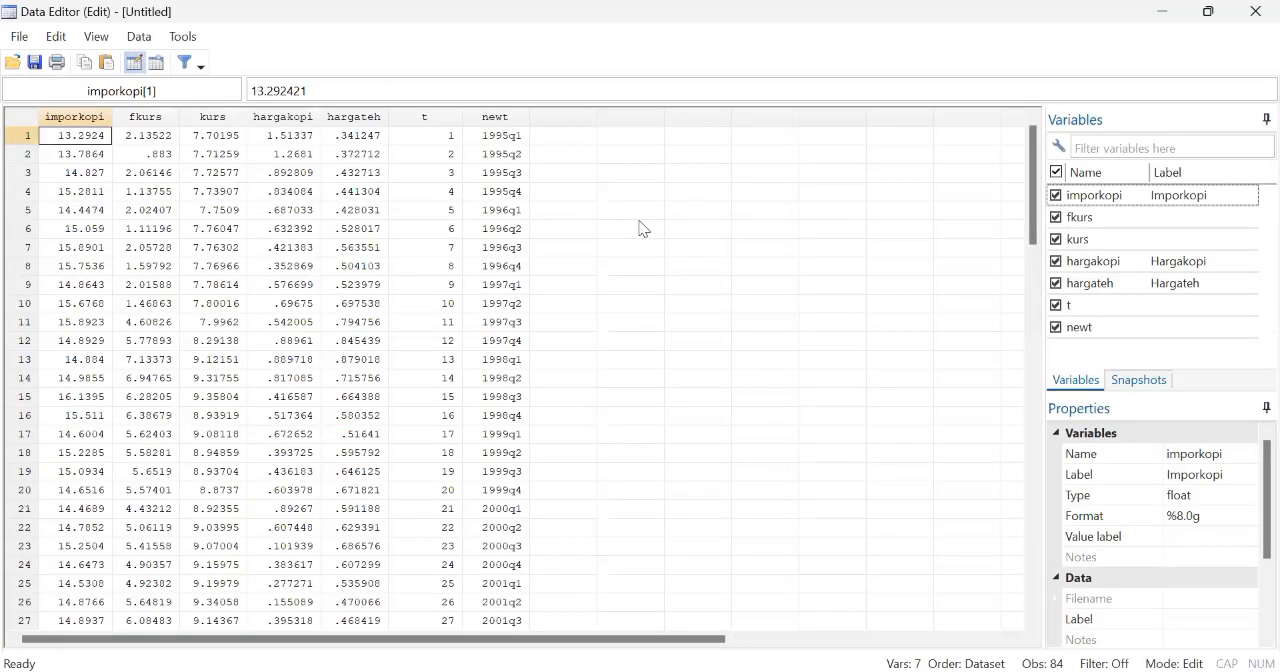
{"action": "left_click", "coordinate": [490, 118]}
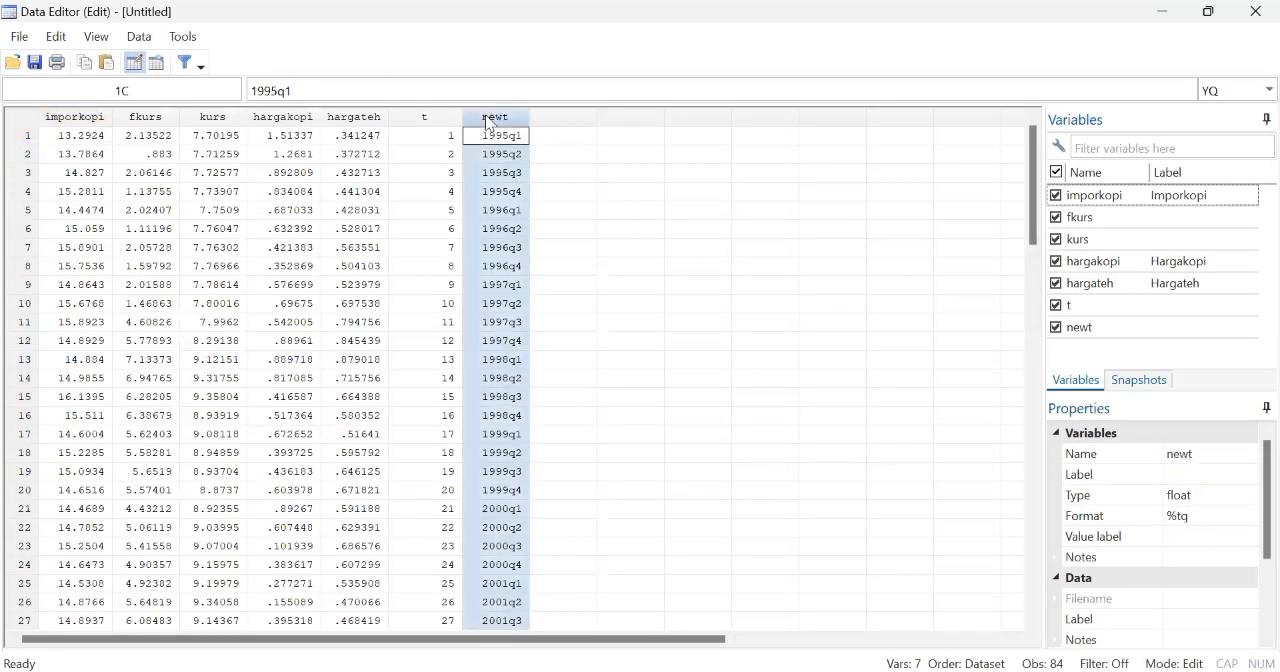
{"action": "scroll", "coordinate": [580, 234], "scroll_direction": "down", "scroll_amount": 1}
{"action": "scroll", "coordinate": [580, 234], "scroll_direction": "up", "scroll_amount": 1}
{"action": "left_click", "coordinate": [1253, 9]}
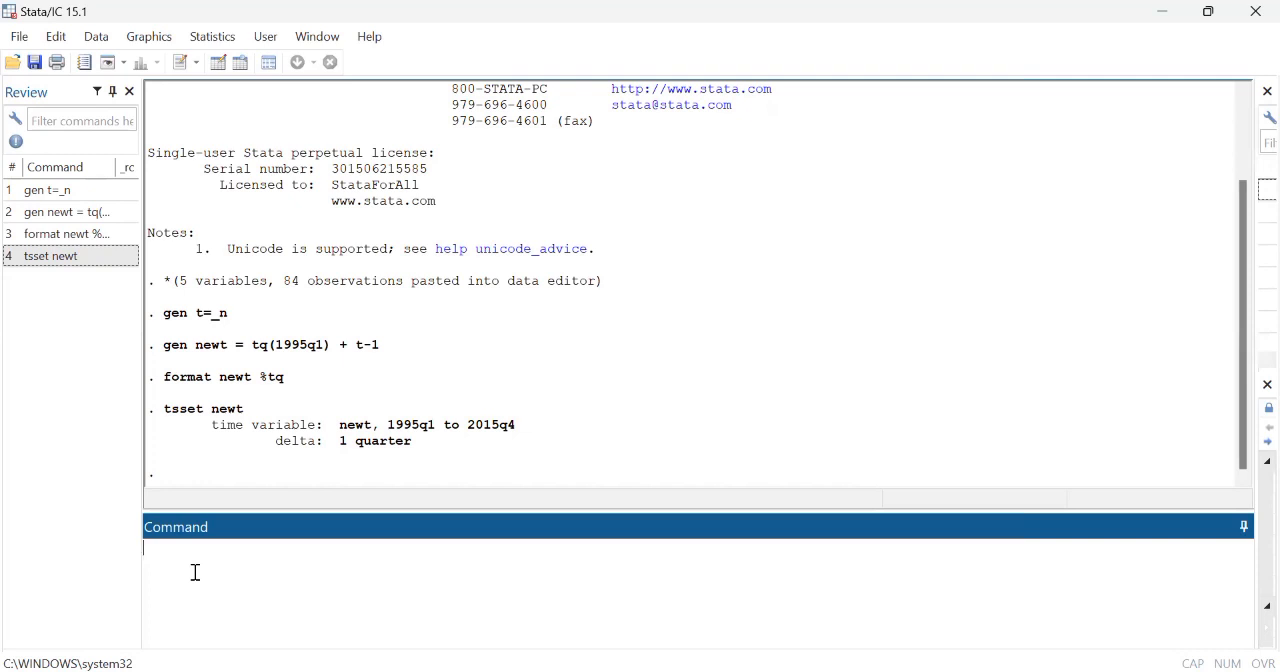
Step: Run the Dickey-Fuller unit root test on imporkopi with dfuller and examine its p-value
{"action": "type", "text": "dfukl"}
{"action": "key", "text": "BackSpace"}
{"action": "key", "text": "BackSpace"}
{"action": "type", "text": "ller imporkopi"}
{"action": "key", "text": "Return"}
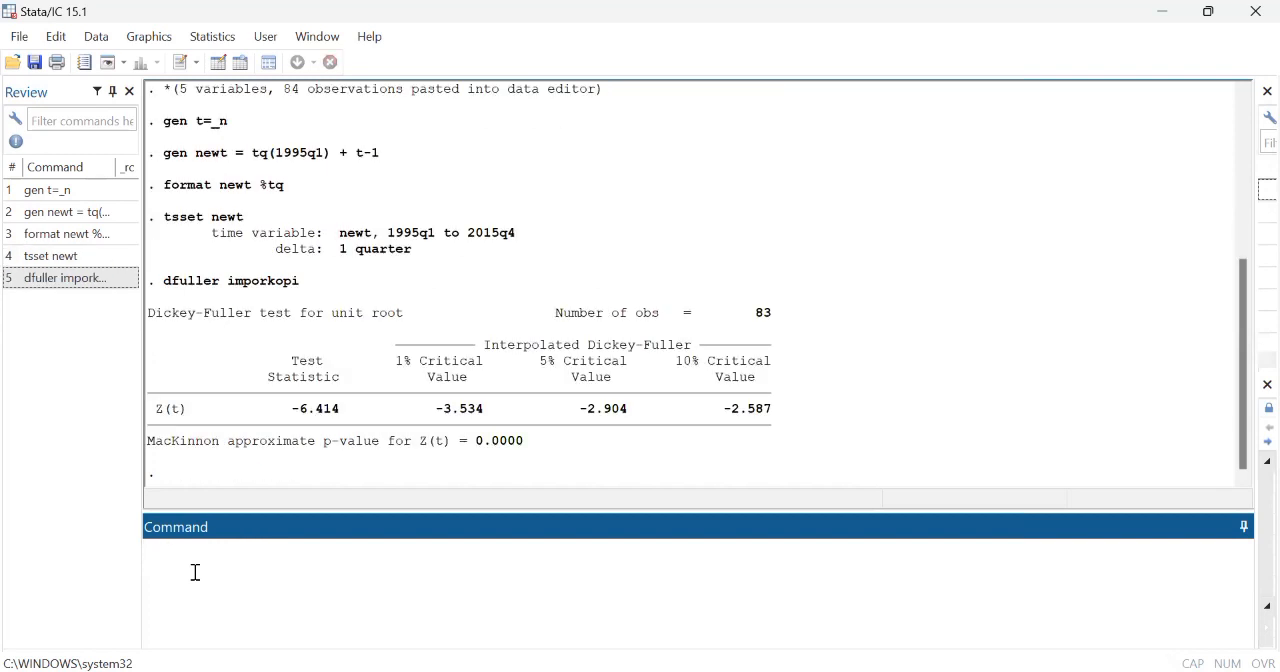
{"action": "left_click", "coordinate": [213, 289]}
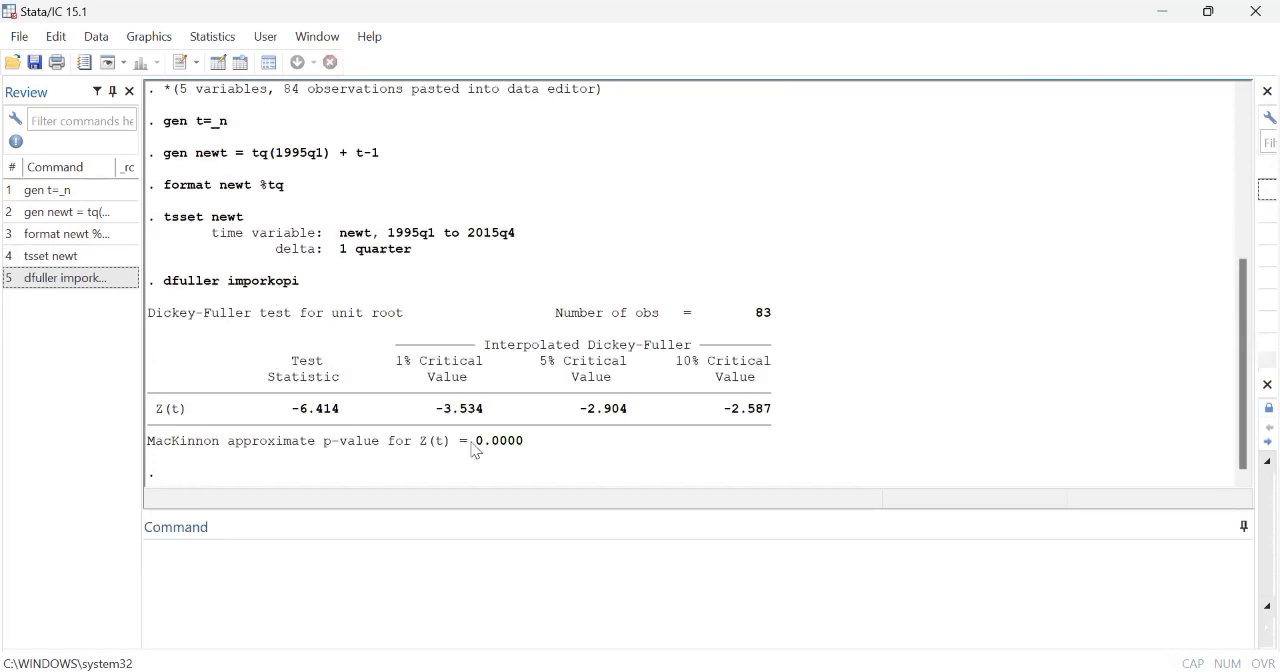
{"action": "left_click_drag", "start_coordinate": [480, 452], "coordinate": [526, 451]}
{"action": "left_click", "coordinate": [525, 451]}
{"action": "left_click_drag", "start_coordinate": [468, 449], "coordinate": [556, 450]}
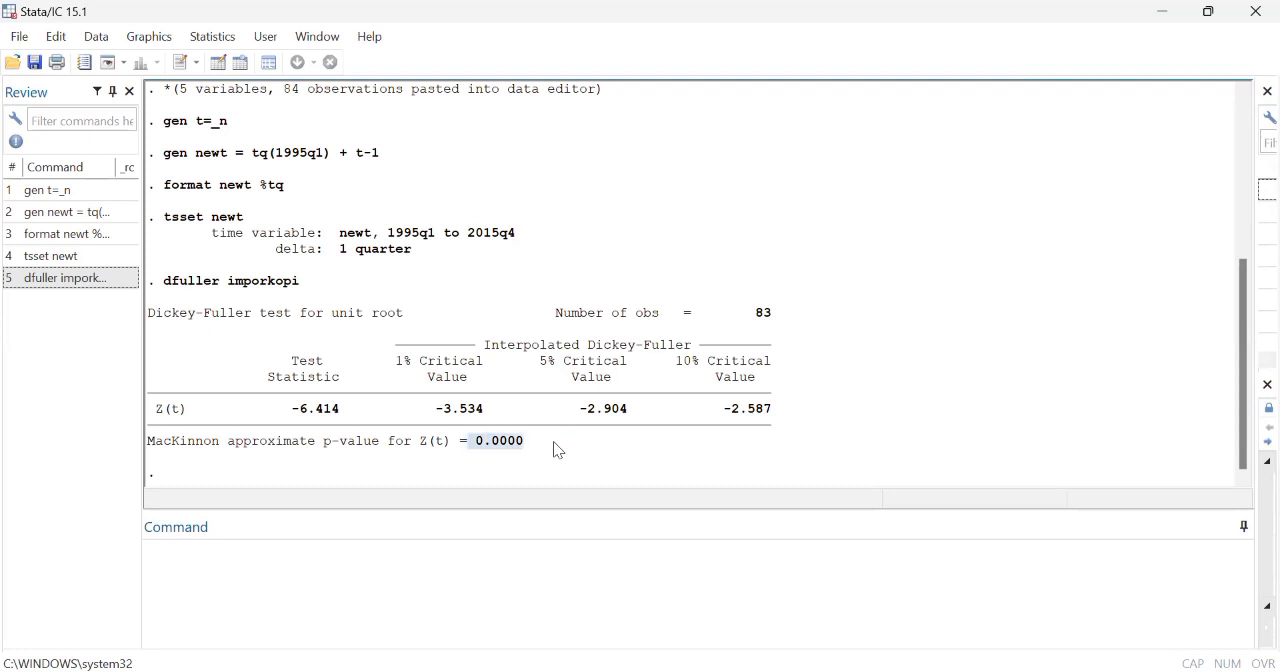
Step: Run the Dickey-Fuller unit root test on fkurs with dfuller and examine its p-value
{"action": "left_click", "coordinate": [209, 553]}
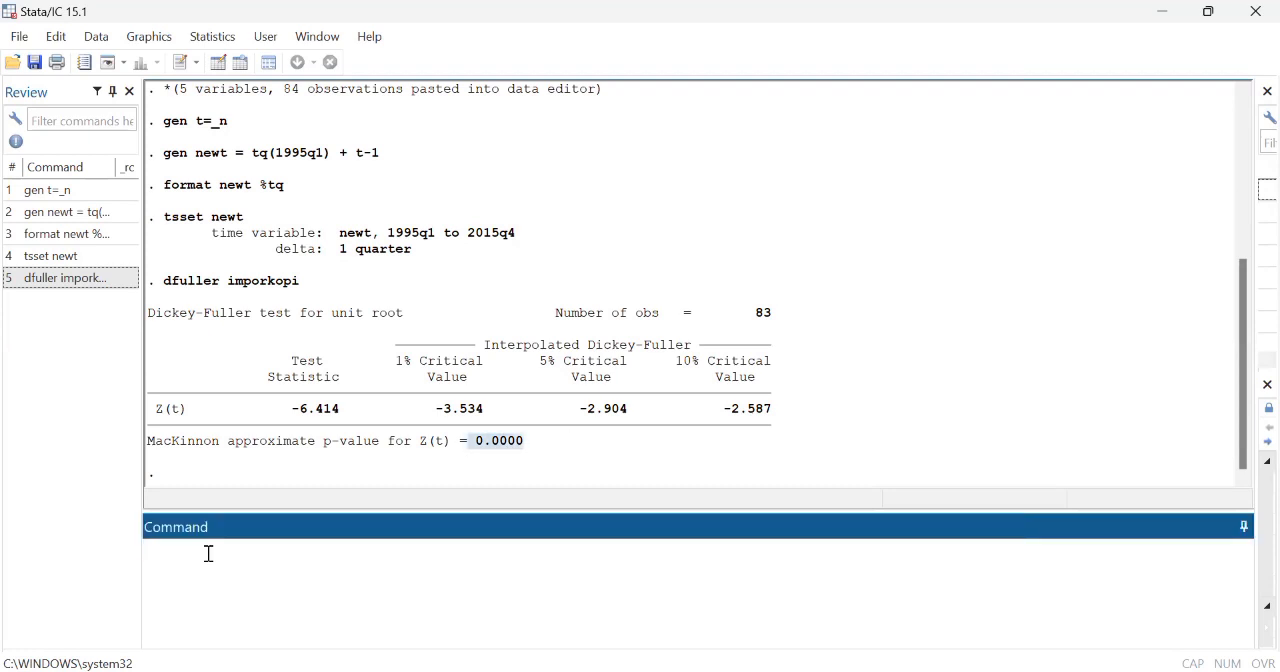
{"action": "type", "text": "dfuller"}
{"action": "type", "text": "fkurs"}
{"action": "key", "text": "Return"}
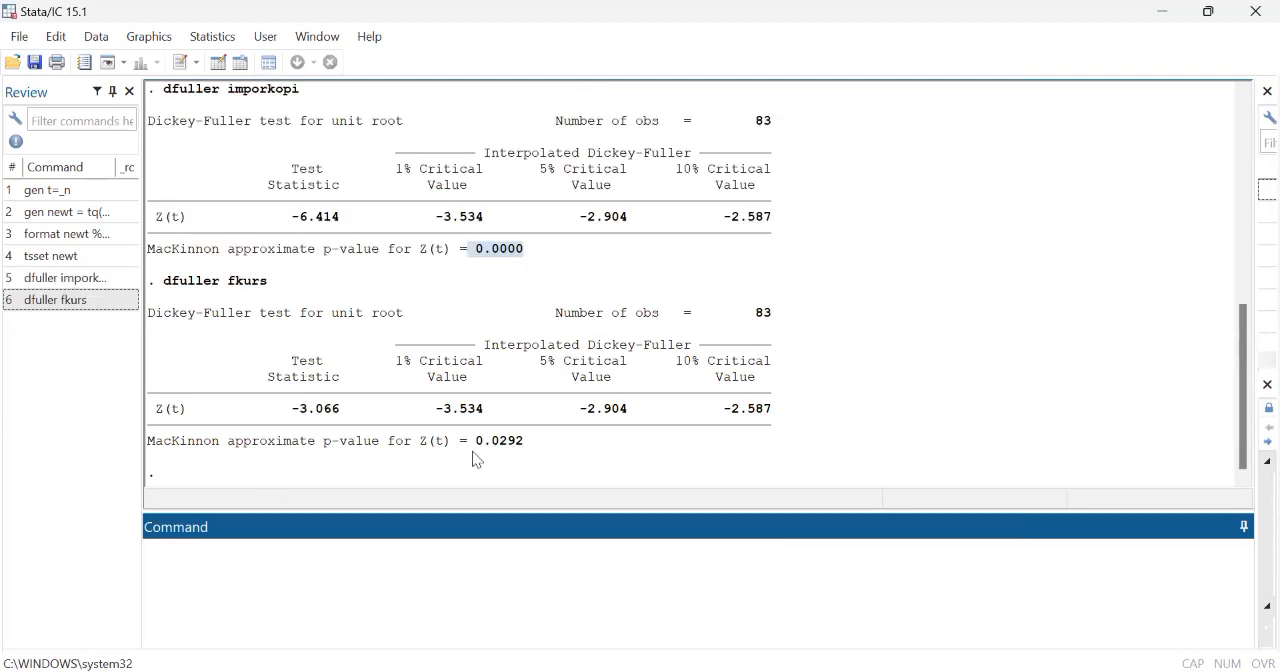
{"action": "left_click_drag", "start_coordinate": [476, 441], "coordinate": [529, 441]}
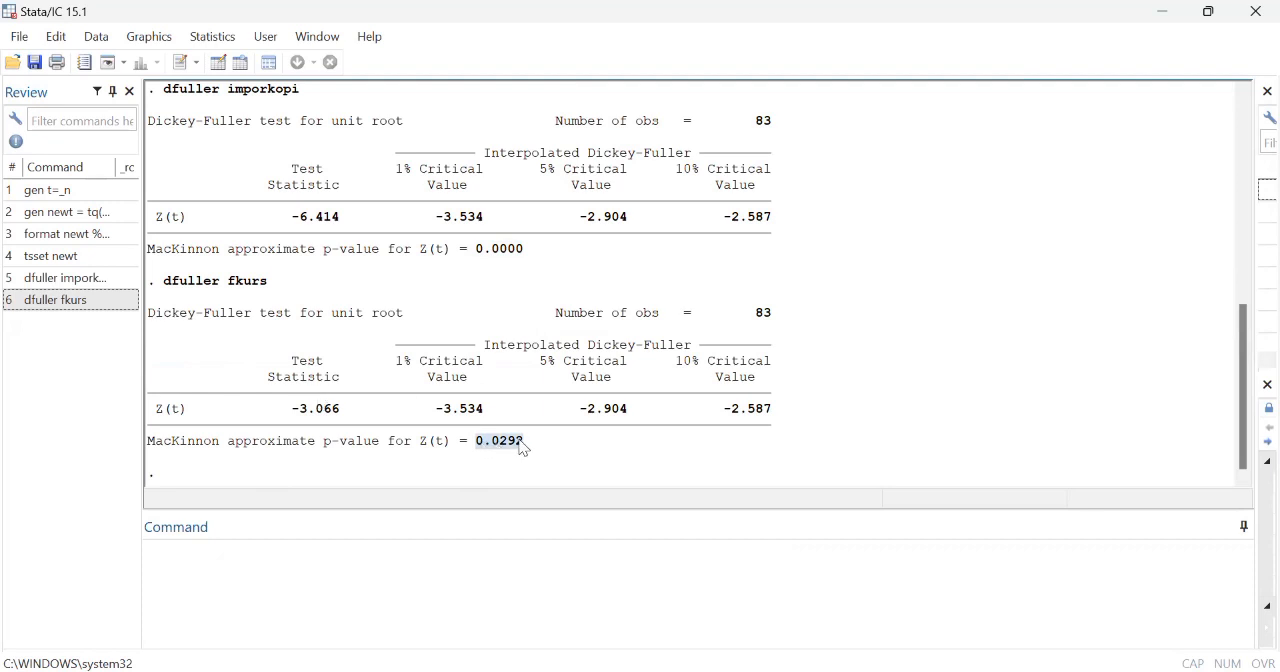
Step: Run the Dickey-Fuller unit root test on kurs with dfuller
{"action": "left_click", "coordinate": [173, 562]}
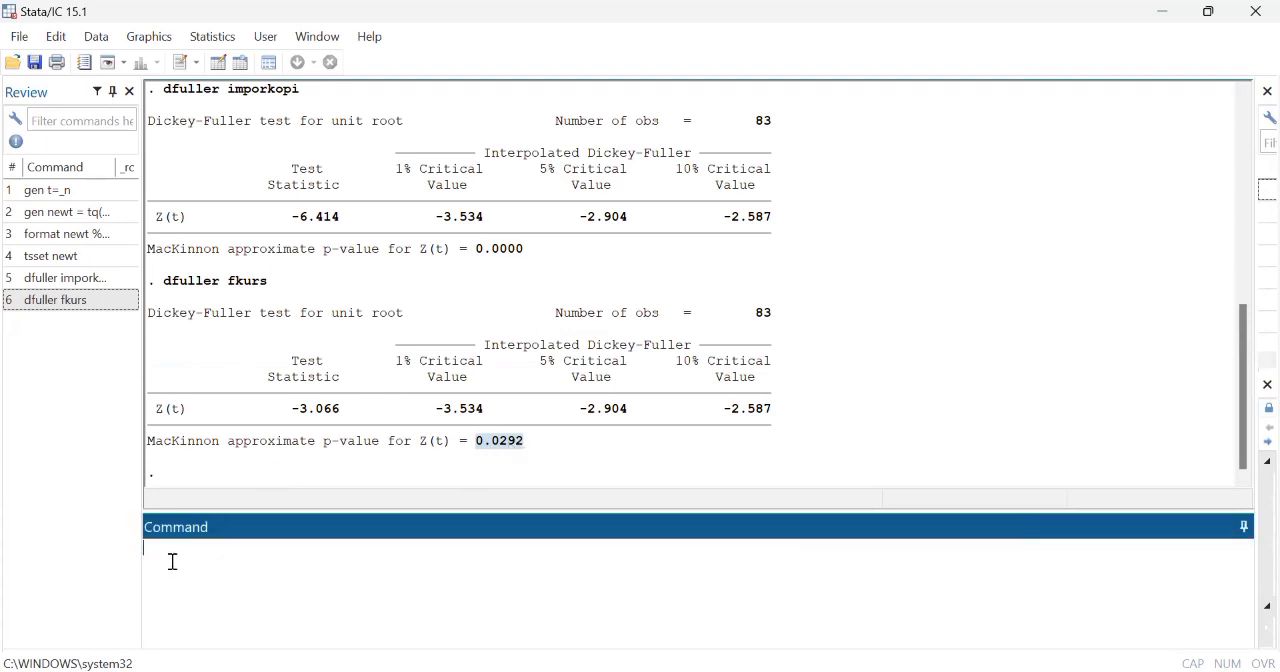
{"action": "type", "text": "dfuller kurs"}
{"action": "key", "text": "Return"}
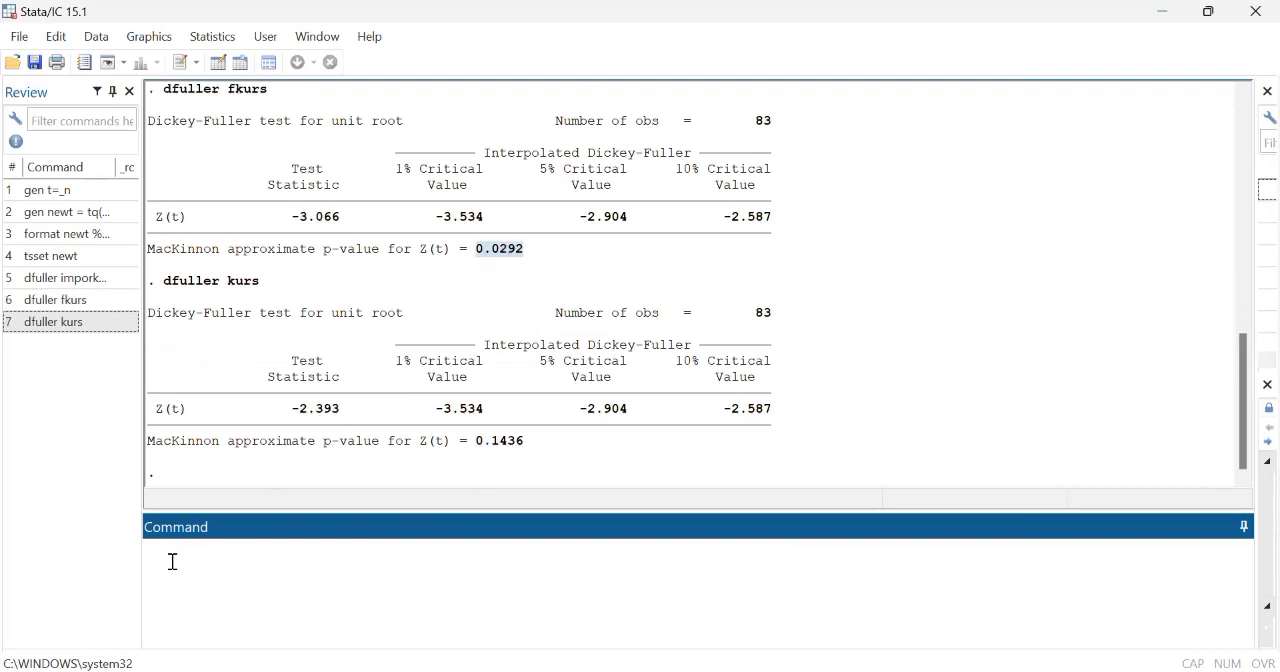
Step: Examine the p-value of the kurs test, and run dfuller on the first difference D.kurs and check its p-value
{"action": "left_click", "coordinate": [440, 436]}
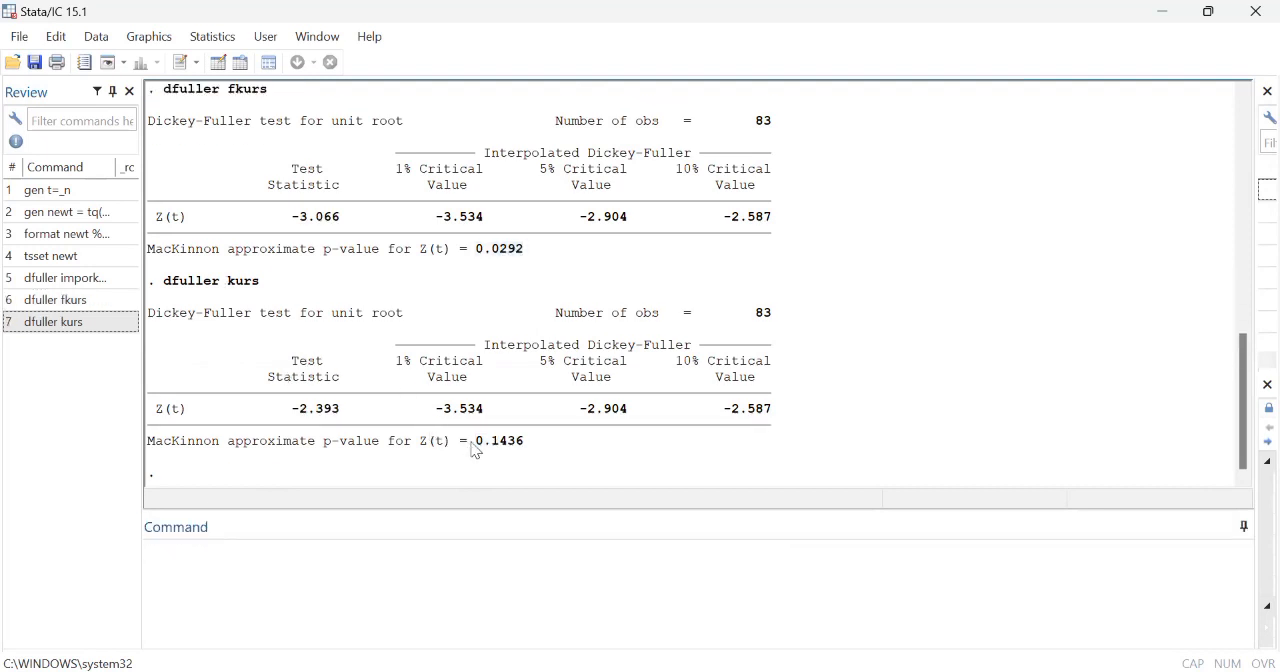
{"action": "left_click_drag", "start_coordinate": [476, 450], "coordinate": [523, 452]}
{"action": "left_click", "coordinate": [240, 555]}
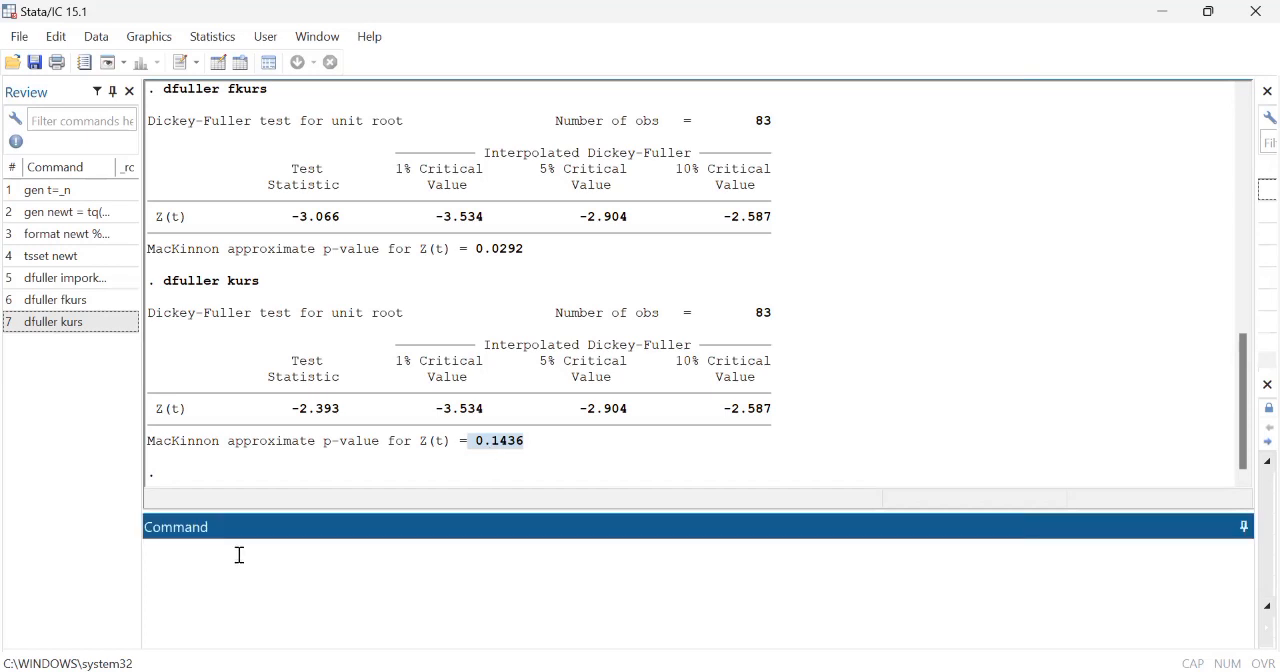
{"action": "type", "text": "dfuller"}
{"action": "type", "text": "D.kurs"}
{"action": "key", "text": "Return"}
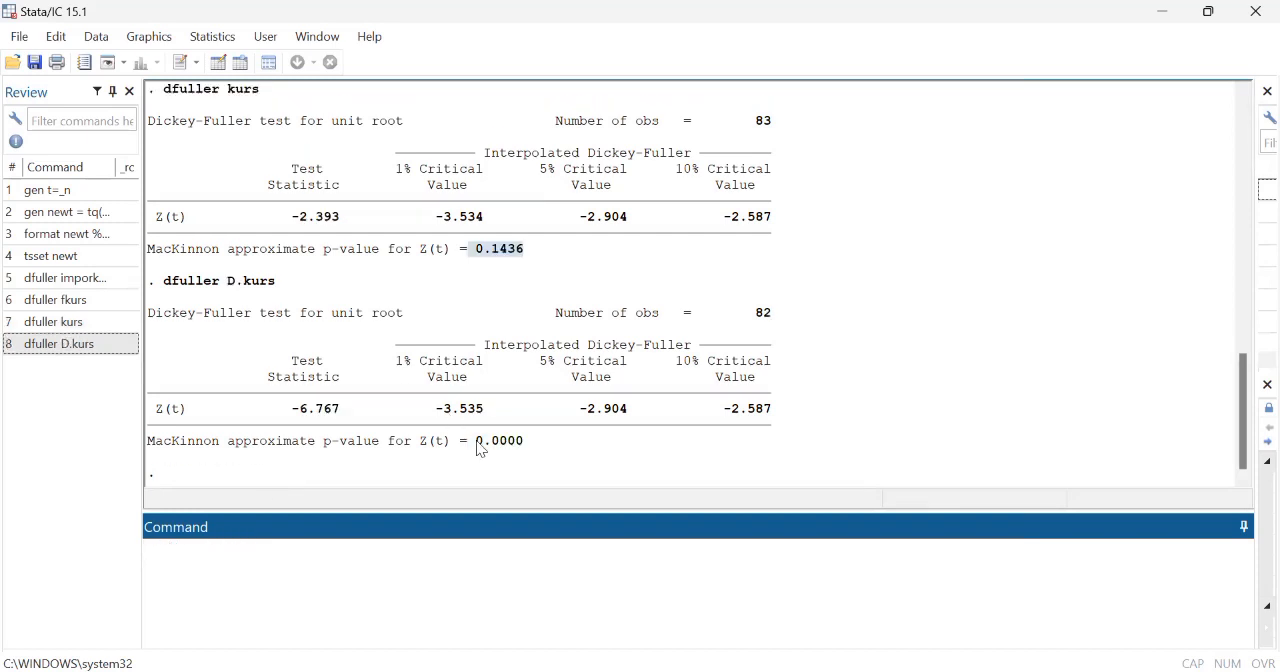
{"action": "left_click_drag", "start_coordinate": [477, 441], "coordinate": [520, 442]}
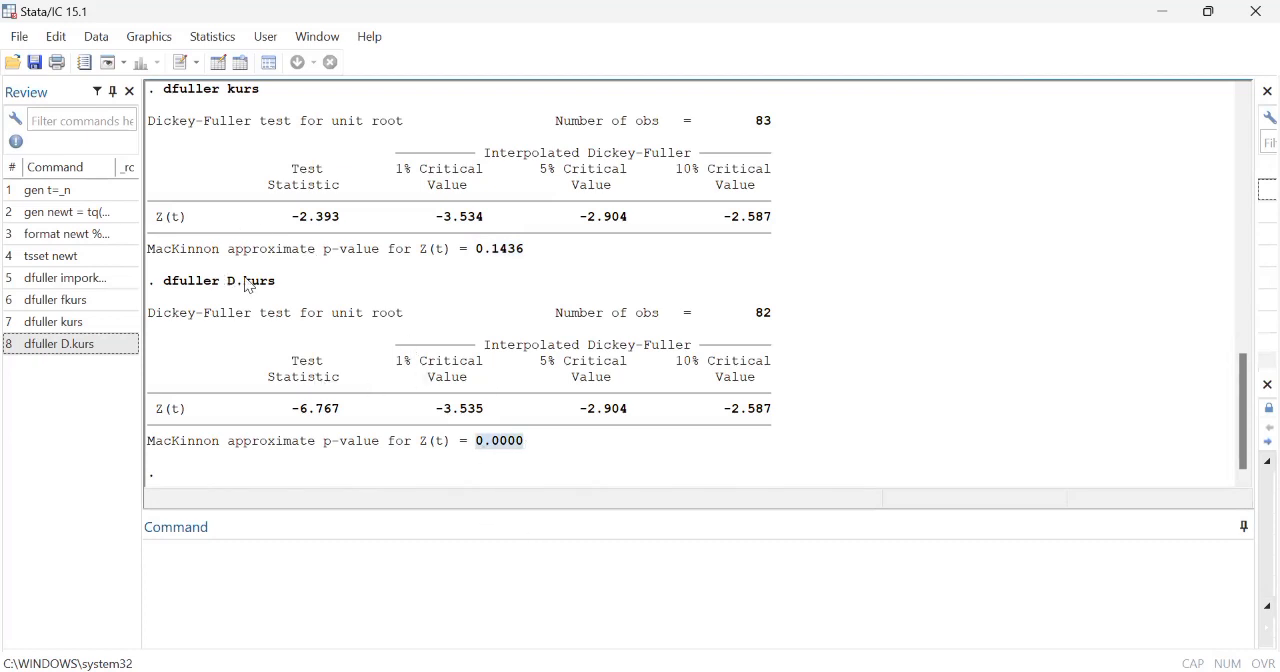
{"action": "left_click_drag", "start_coordinate": [226, 281], "coordinate": [277, 293]}
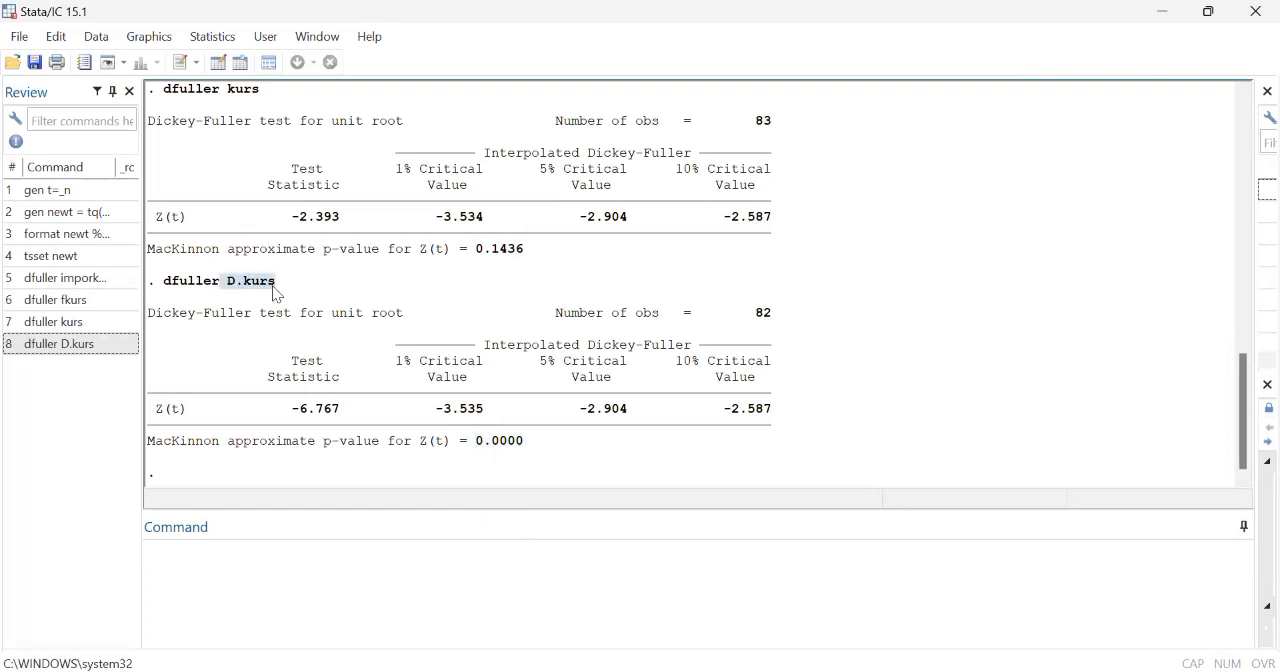
Step: Run the Dickey-Fuller unit root test on hargakopi with dfuller and examine its p-value
{"action": "left_click", "coordinate": [192, 553]}
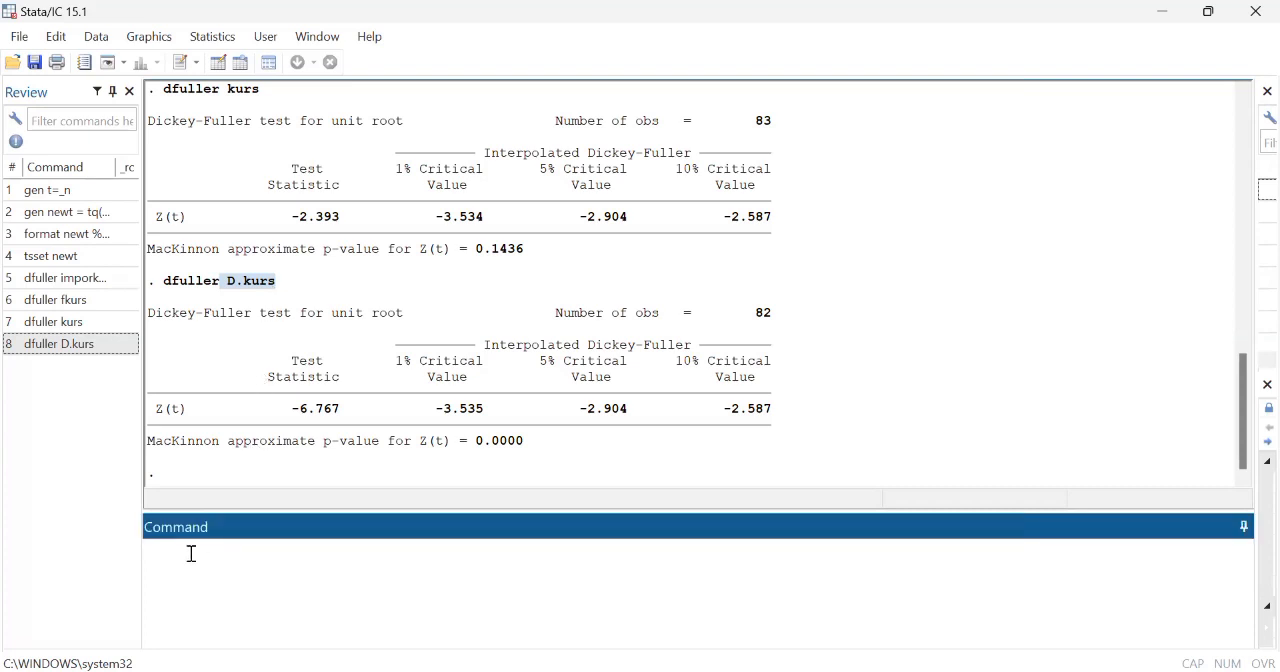
{"action": "type", "text": "dfuller hargakopi"}
{"action": "key", "text": "Return"}
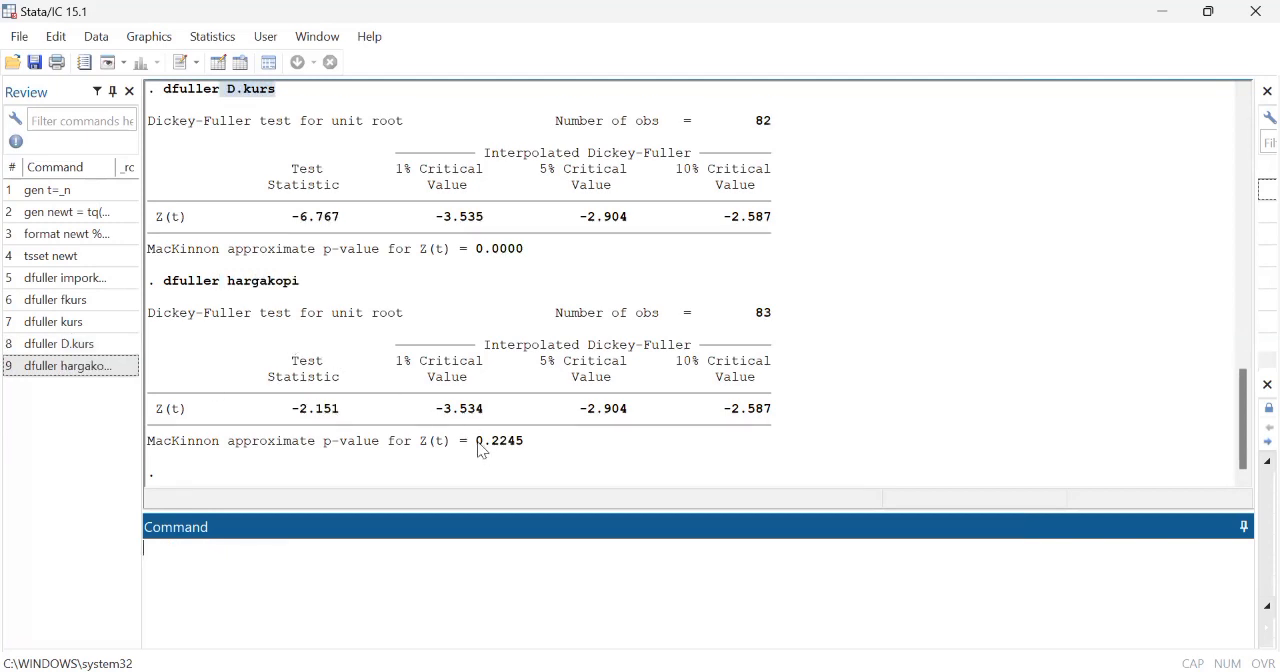
{"action": "left_click_drag", "start_coordinate": [478, 444], "coordinate": [523, 449]}
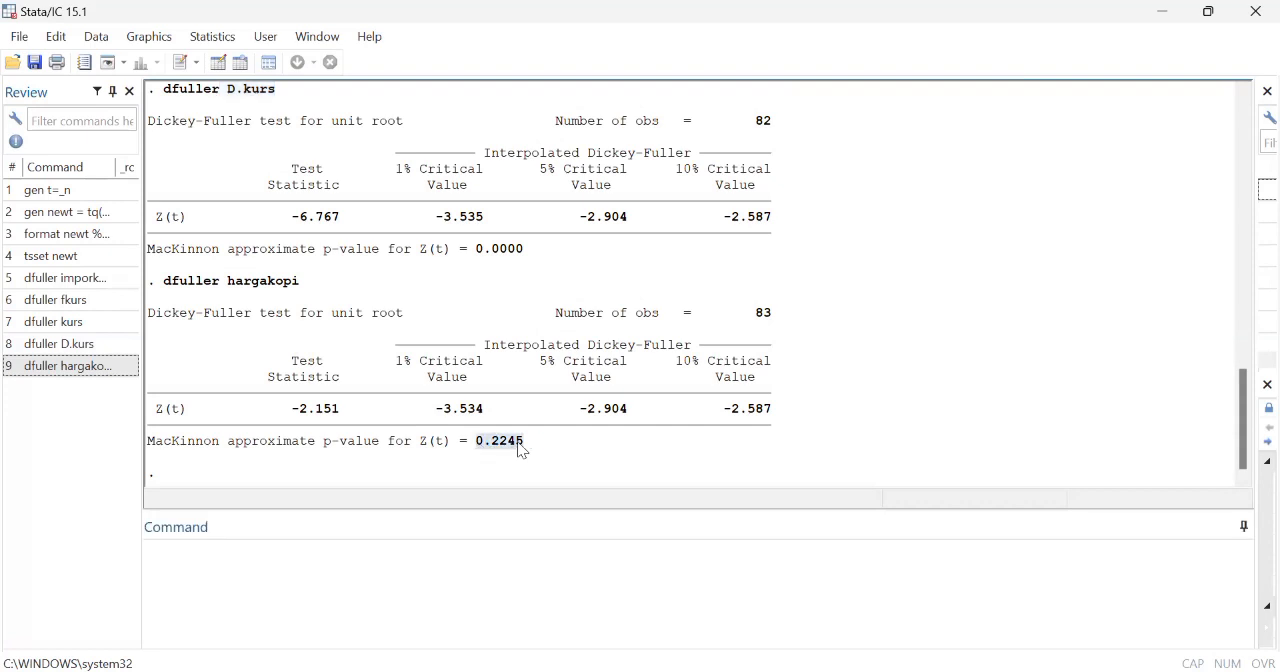
Step: Run the Dickey-Fuller test on the first difference D.hargakopi and examine its p-value
{"action": "left_click", "coordinate": [268, 559]}
{"action": "type", "text": "dfuller "}
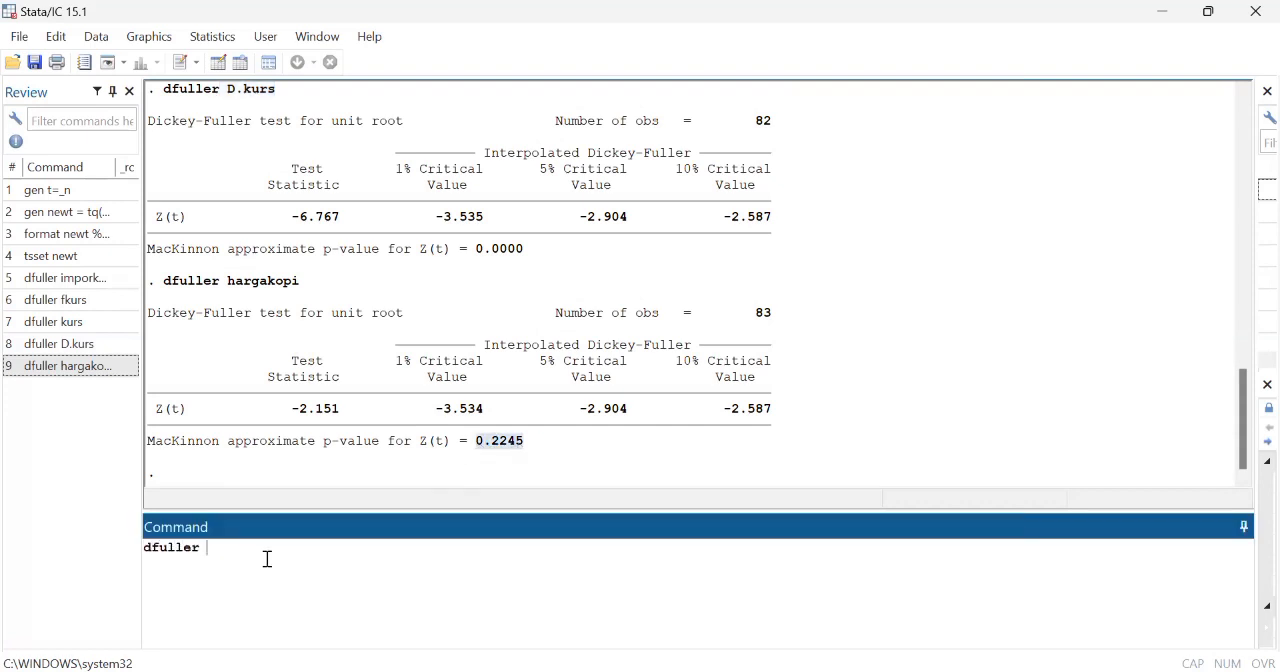
{"action": "type", "text": "D.hargakopi"}
{"action": "key", "text": "Return"}
{"action": "left_click_drag", "start_coordinate": [477, 441], "coordinate": [522, 452]}
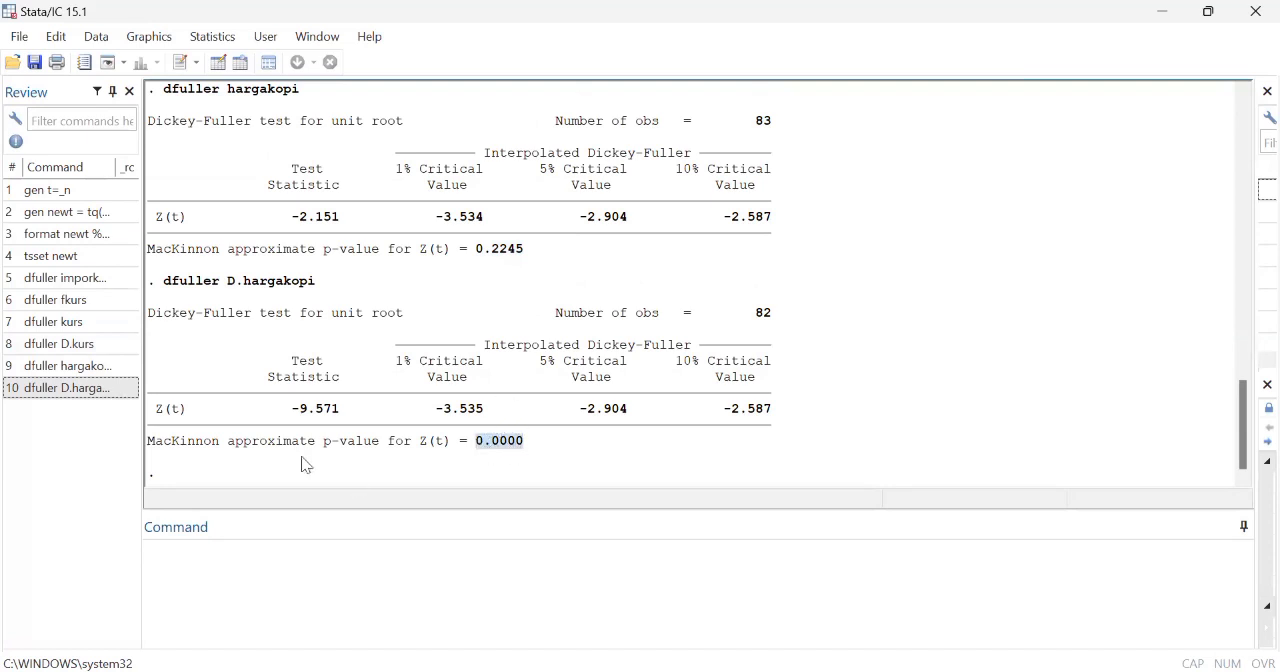
Step: Run the Dickey-Fuller unit root test on hargateh with dfuller
{"action": "left_click", "coordinate": [184, 565]}
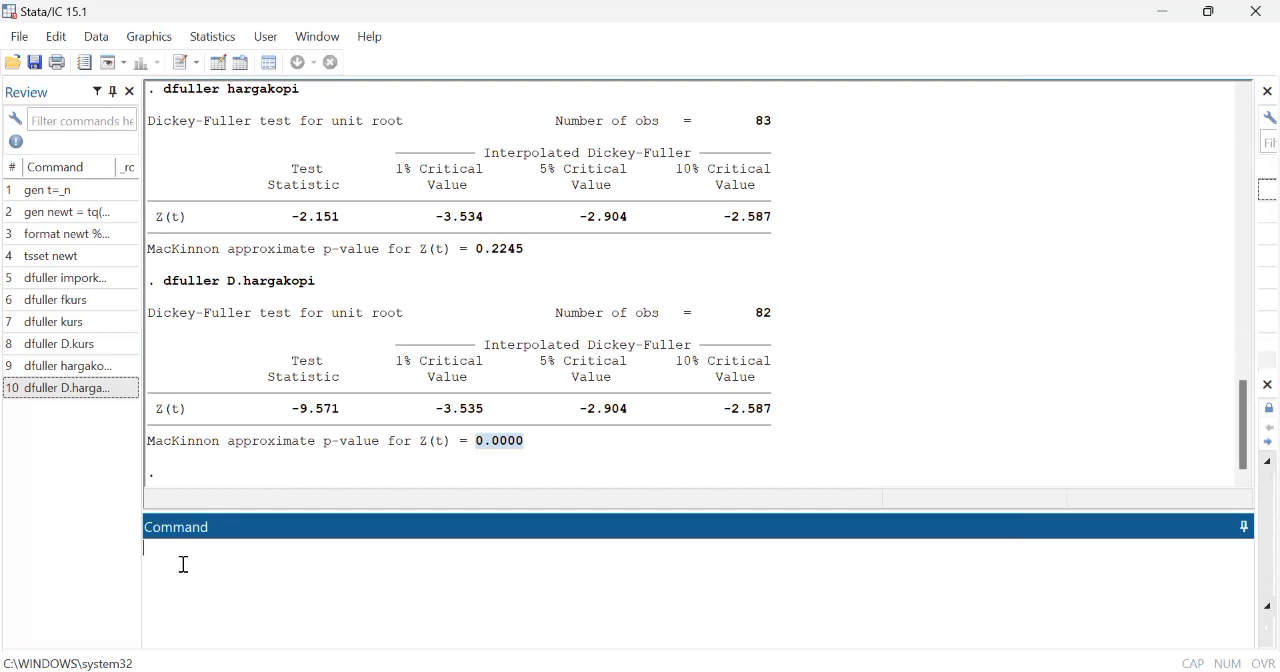
{"action": "type", "text": "dfuller hargateh"}
{"action": "key", "text": "Return"}
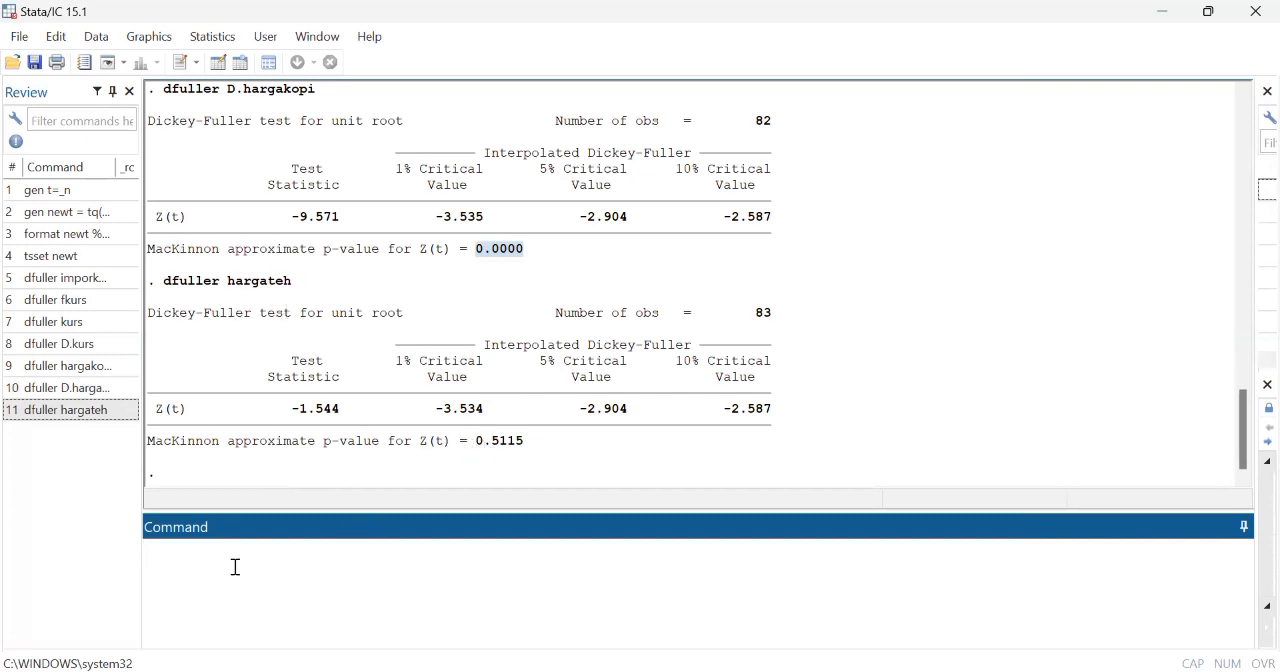
Step: Run the Dickey-Fuller test on the first difference D.hargateh and examine its p-value alongside the hargateh level test
{"action": "type", "text": "dfuller D.hargateh"}
{"action": "key", "text": "Return"}
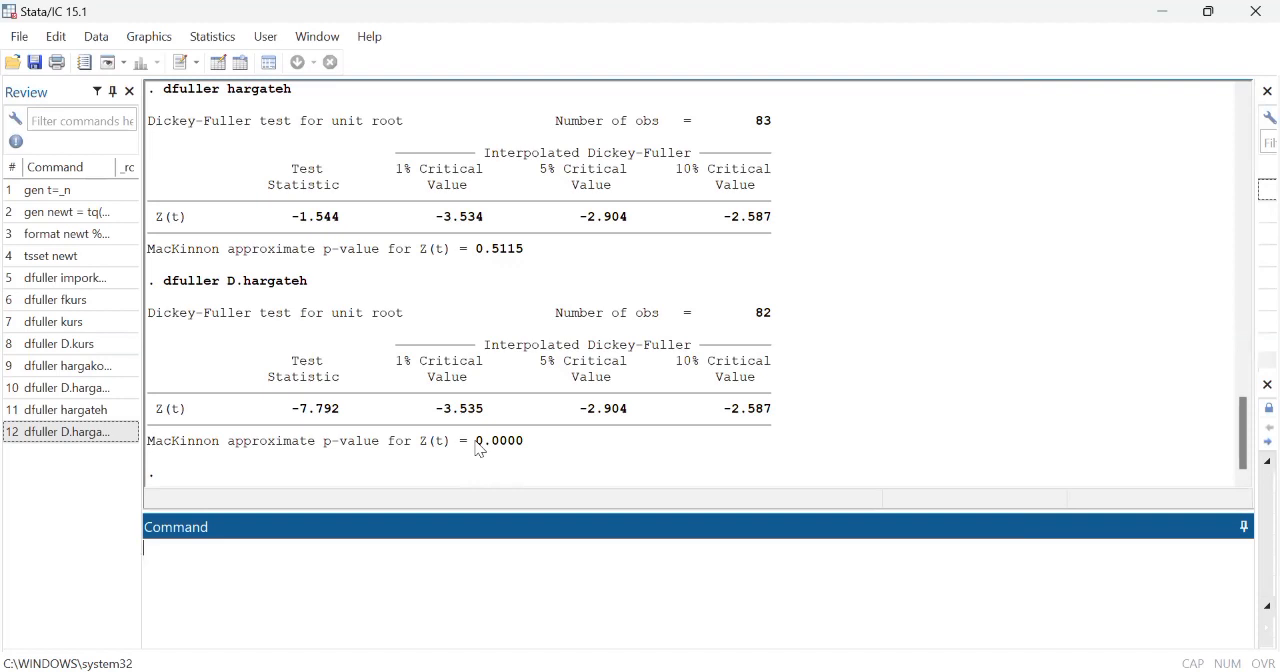
{"action": "left_click_drag", "start_coordinate": [476, 442], "coordinate": [518, 444]}
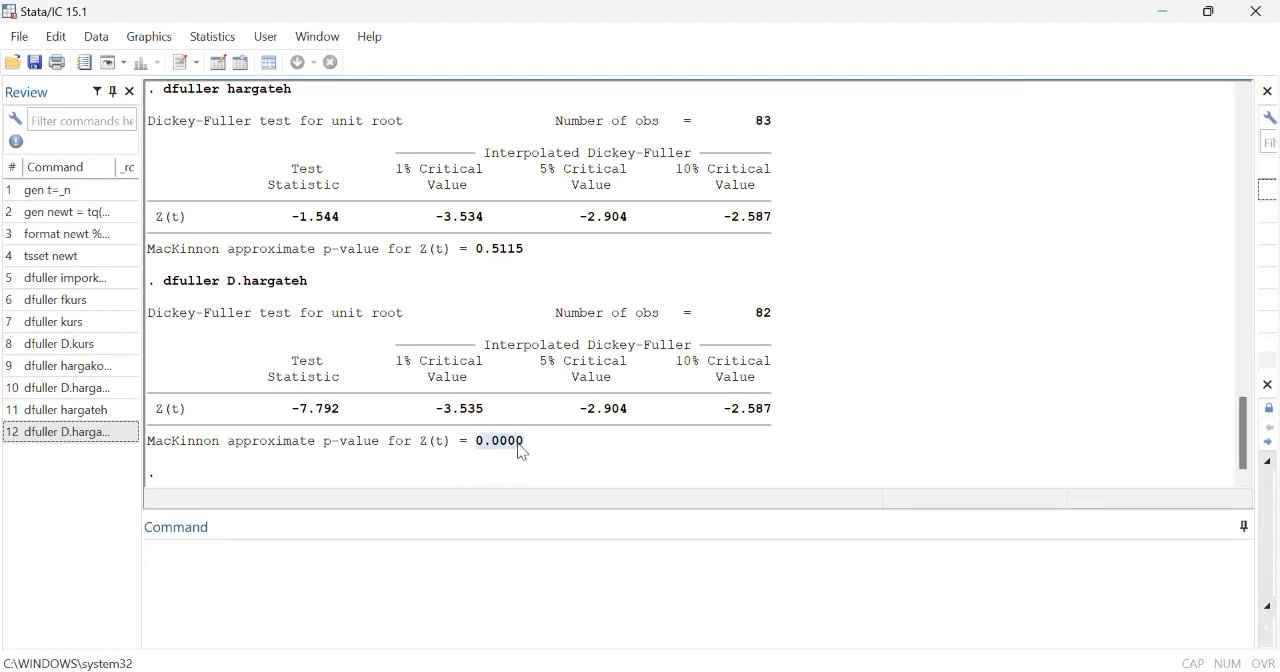
{"action": "left_click", "coordinate": [121, 497]}
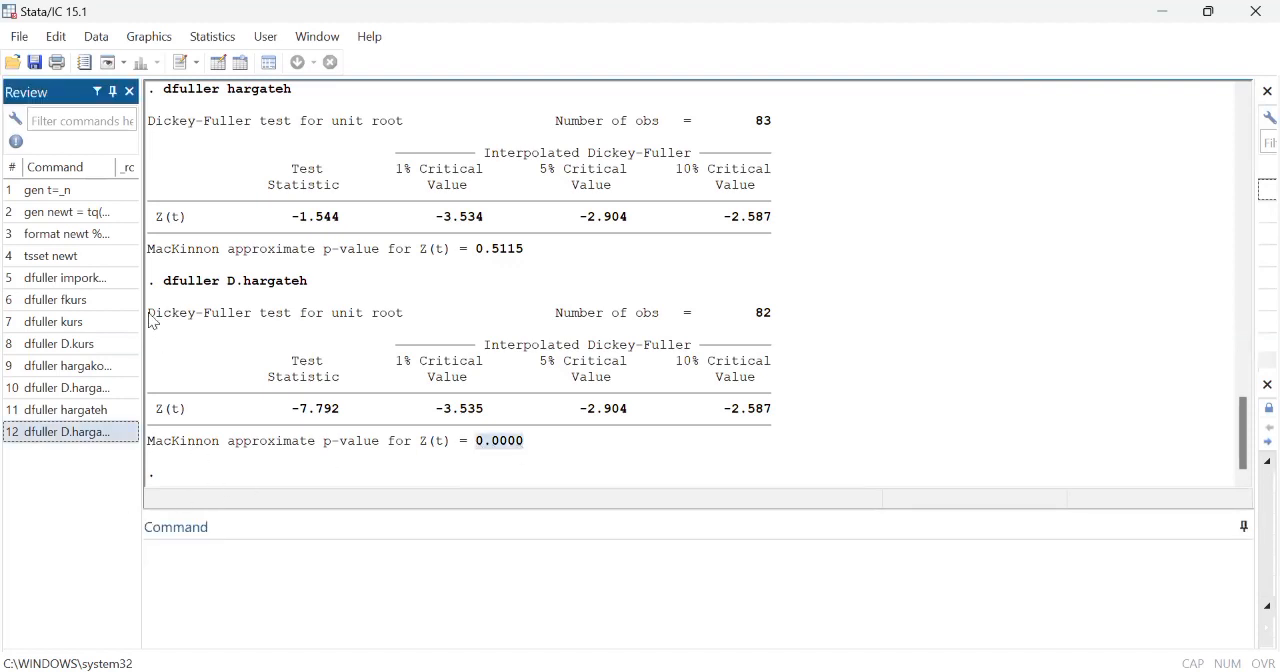
{"action": "scroll", "coordinate": [266, 277], "scroll_direction": "up", "scroll_amount": 1}
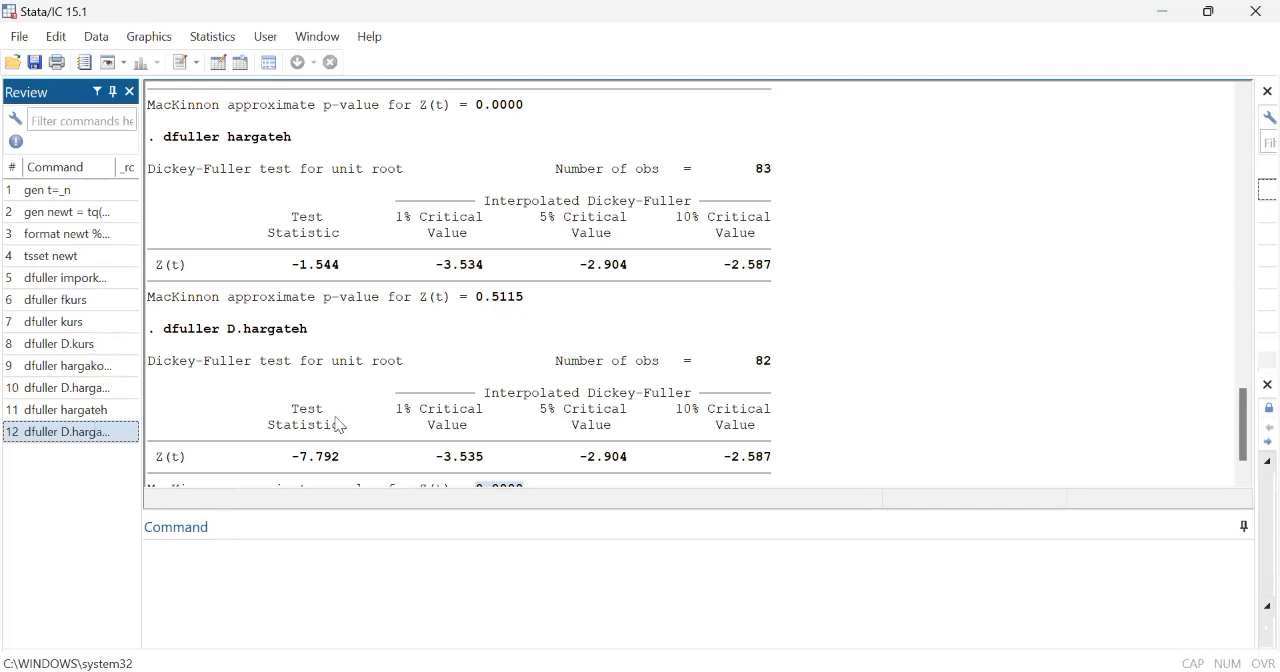
{"action": "scroll", "coordinate": [337, 423], "scroll_direction": "down", "scroll_amount": 1}
Step: Estimate the long-run model by regressing imporkopi on fkurs, kurs, hargakopi and hargateh
{"action": "left_click", "coordinate": [193, 552]}
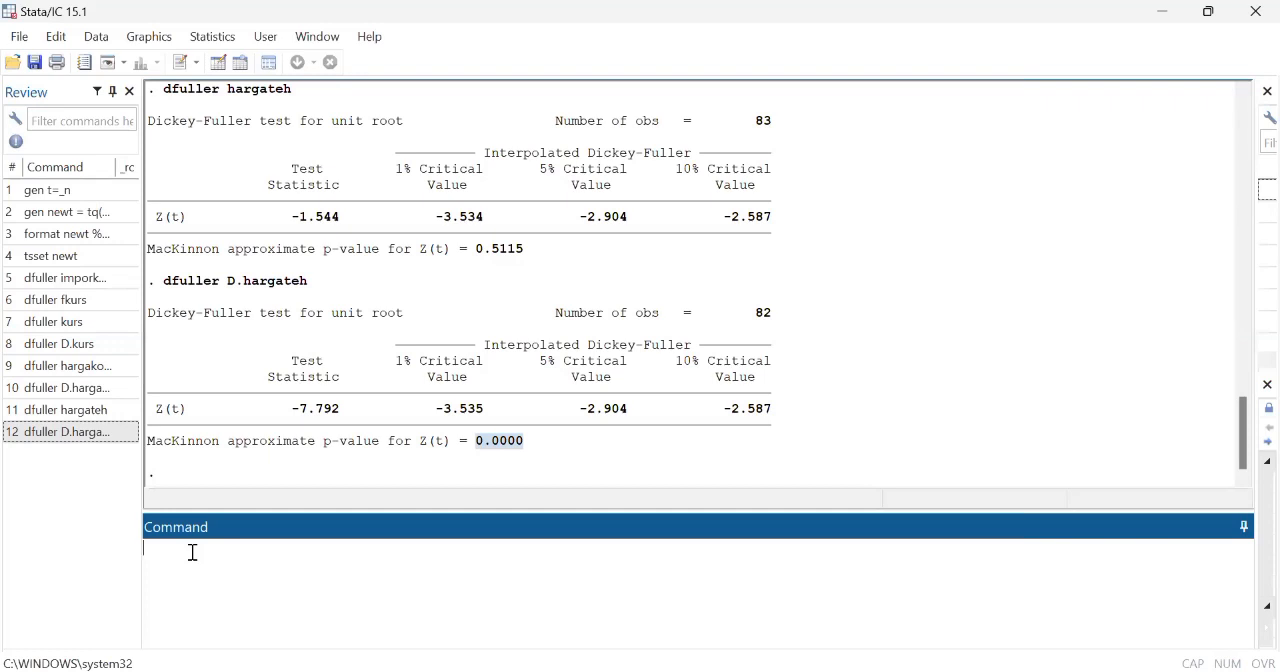
{"action": "type", "text": "regress imporkopi fkurs kur"}
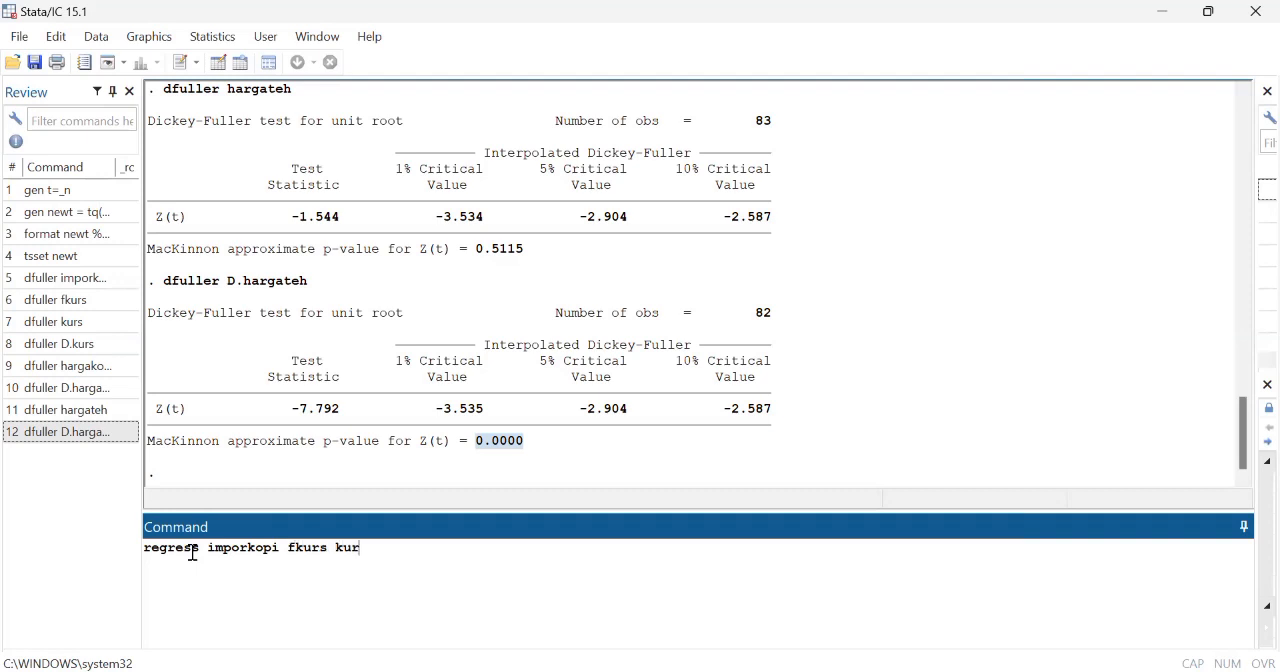
{"action": "type", "text": "s hargakopi hargateh"}
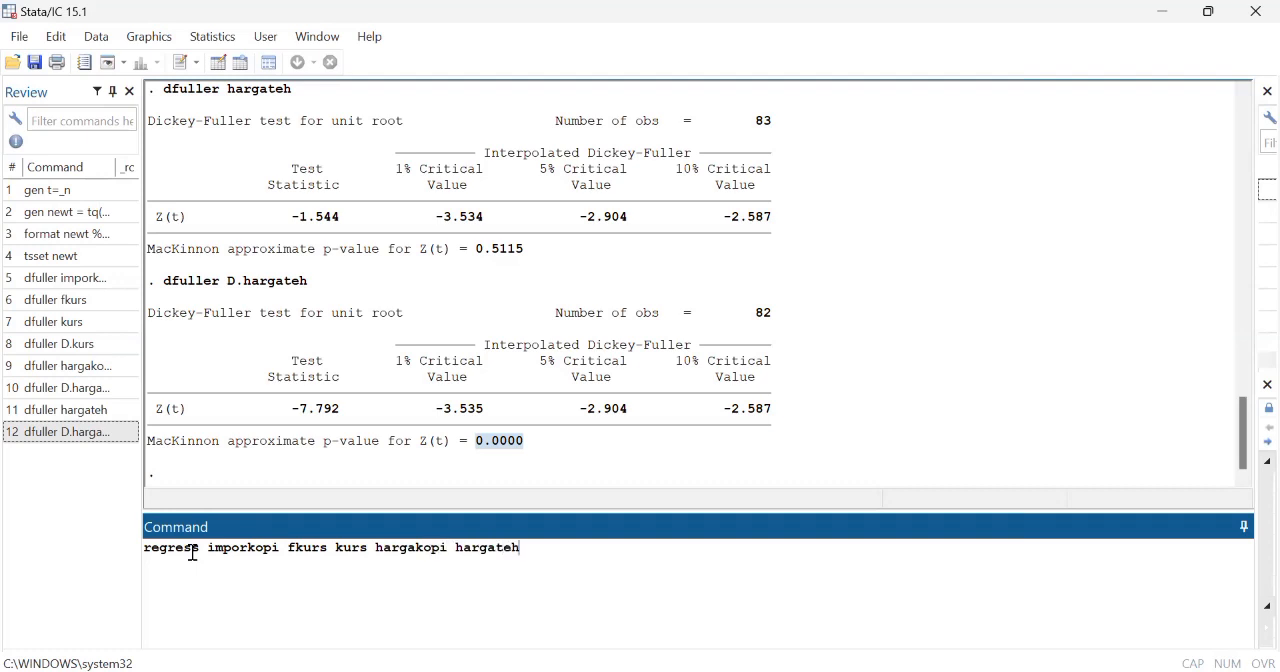
{"action": "key", "text": "Return"}
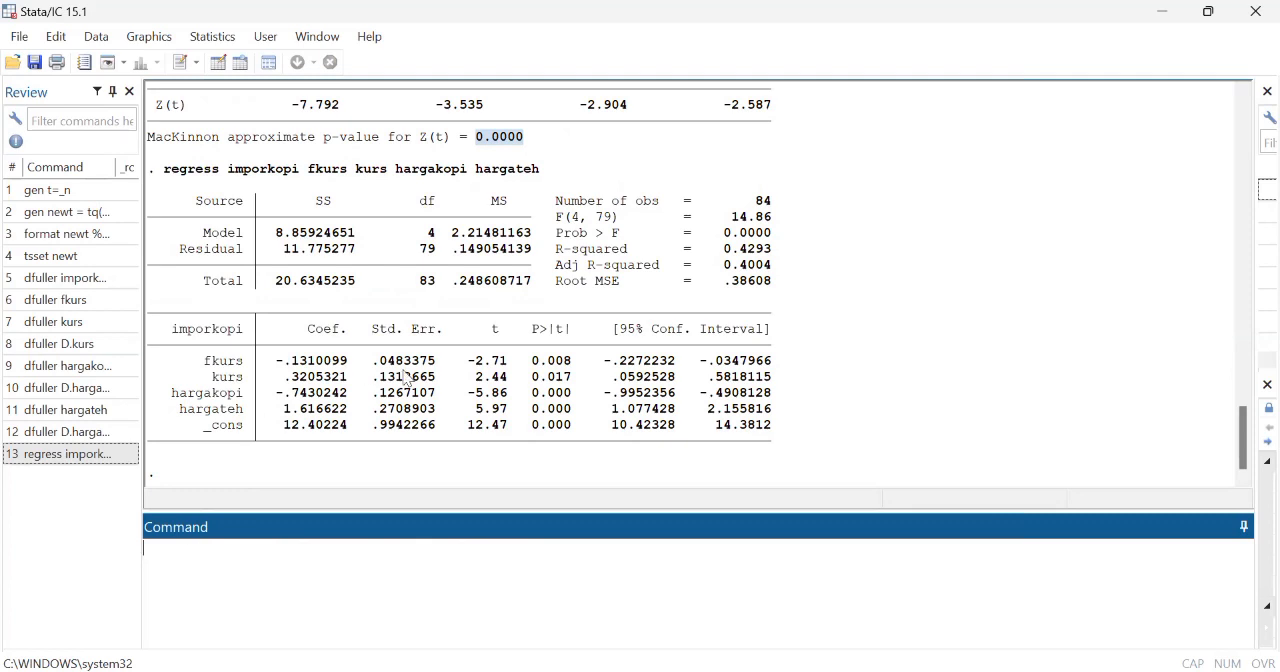
{"action": "left_click", "coordinate": [352, 492]}
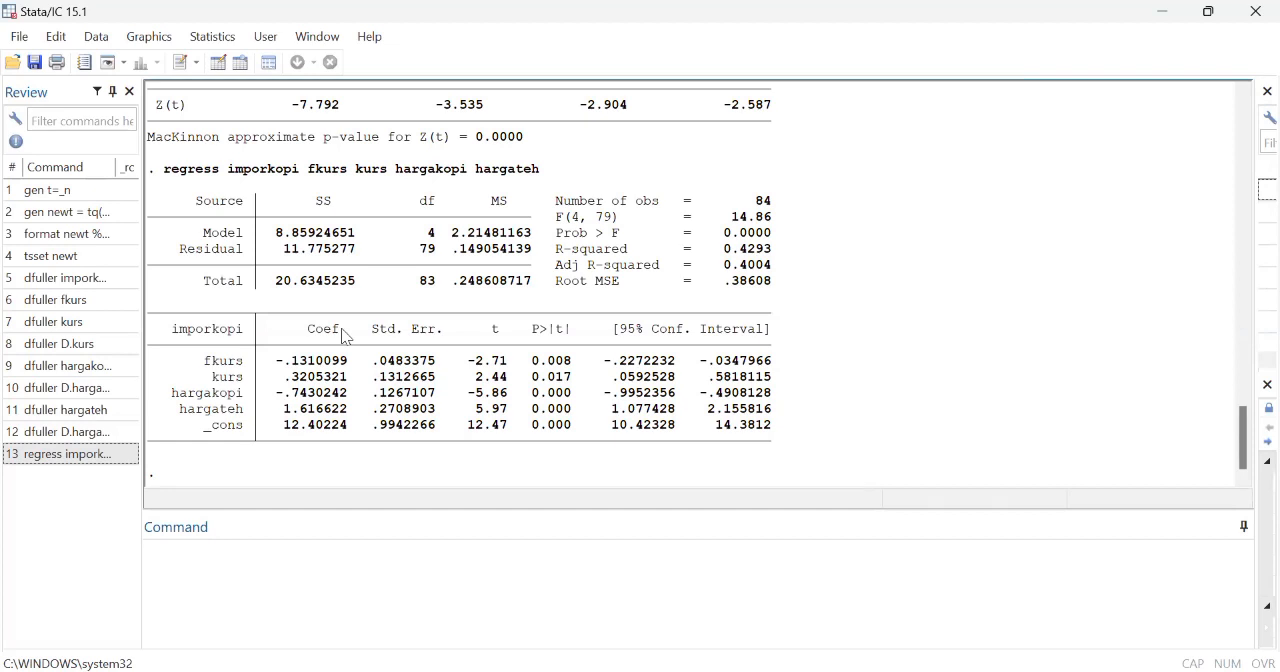
Step: Save the regression residuals as ect with predict ect, resid, and check the new column in the Data Editor
{"action": "left_click", "coordinate": [200, 575]}
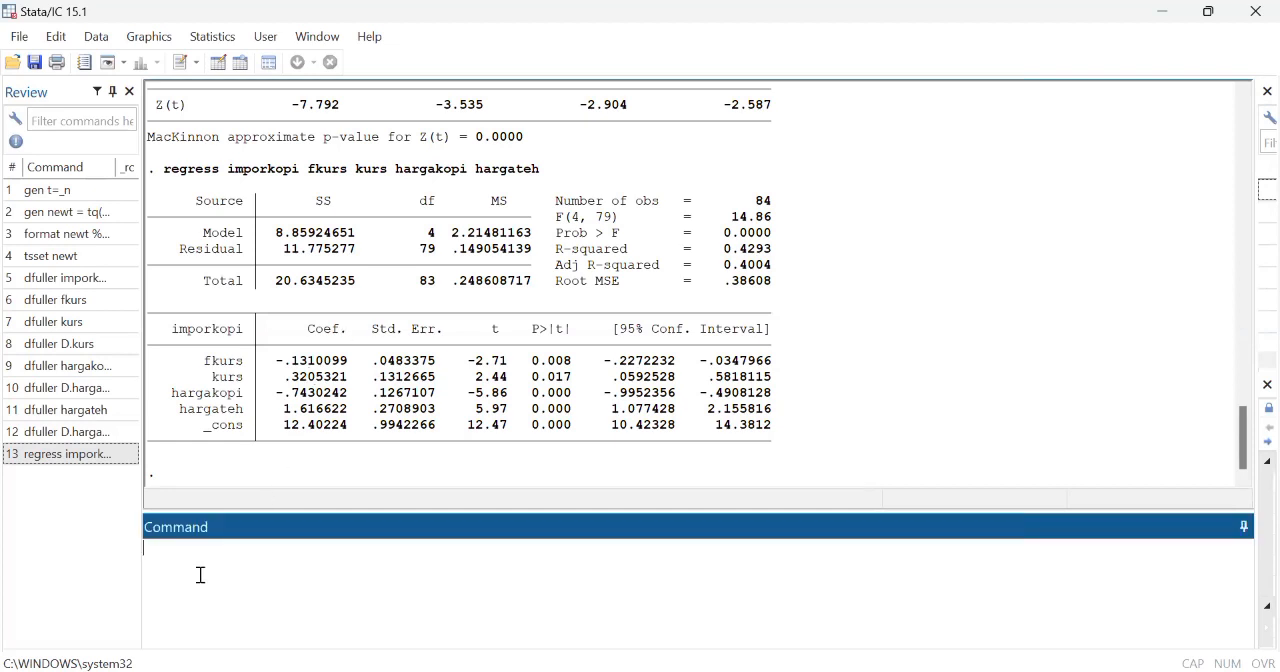
{"action": "type", "text": "predict ect, resid"}
{"action": "key", "text": "Return"}
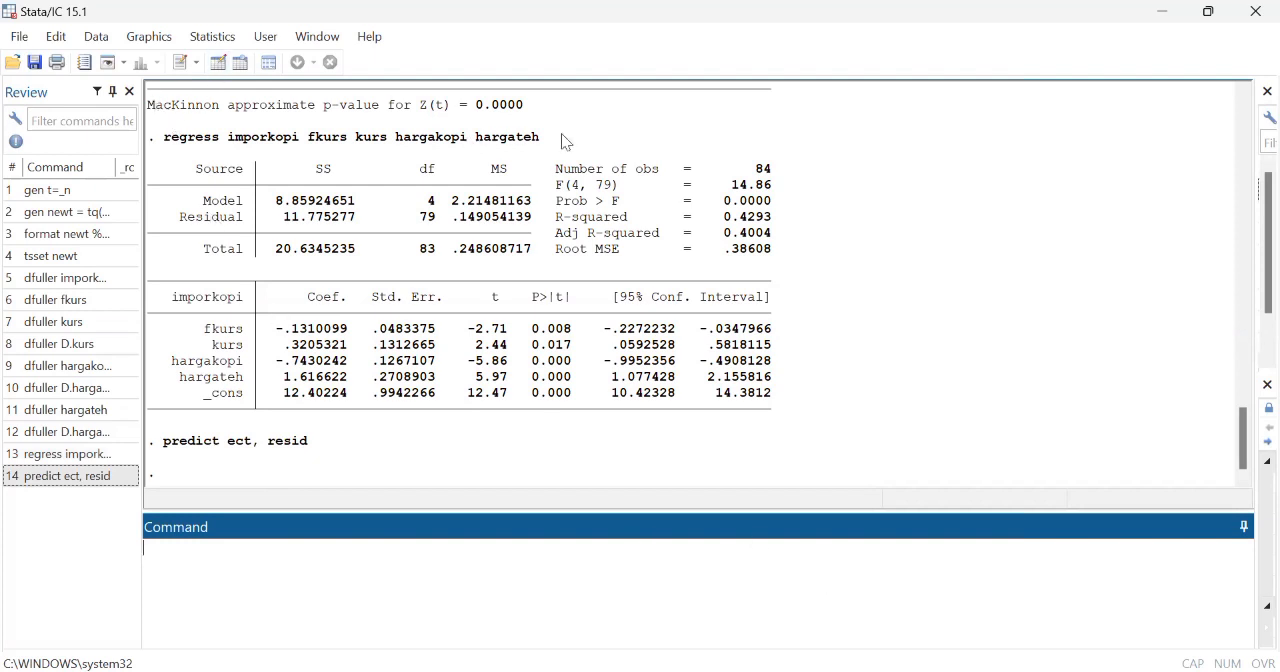
{"action": "left_click", "coordinate": [218, 62]}
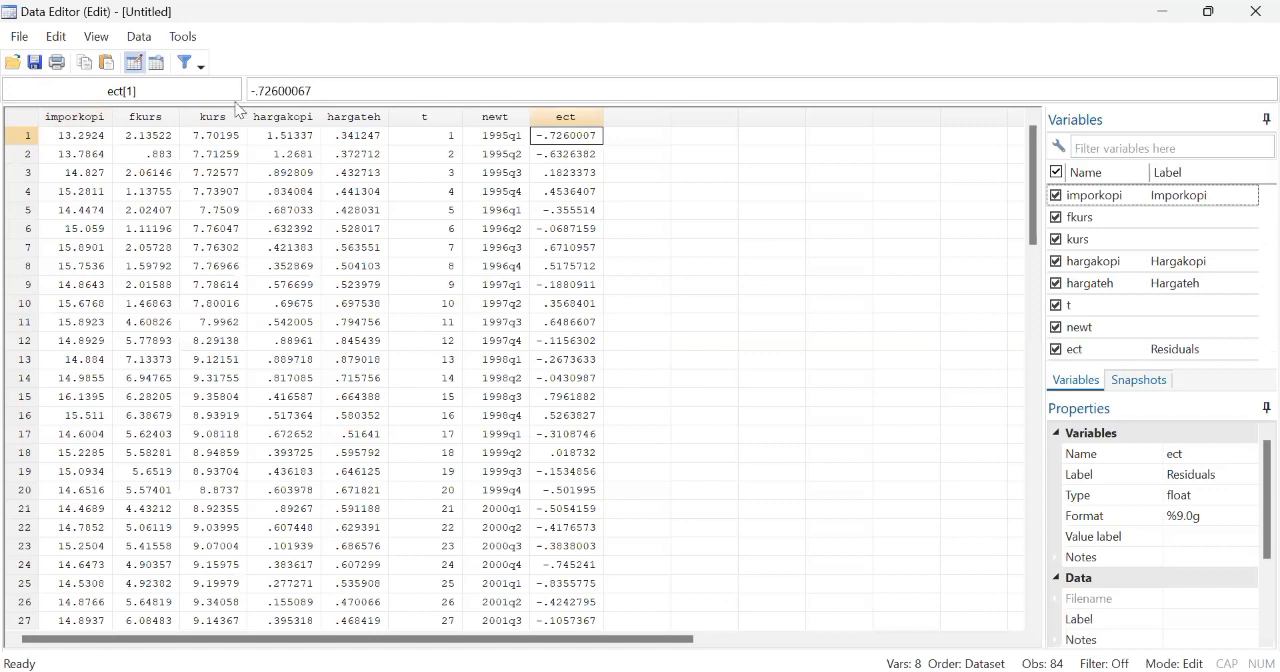
{"action": "left_click", "coordinate": [1251, 4]}
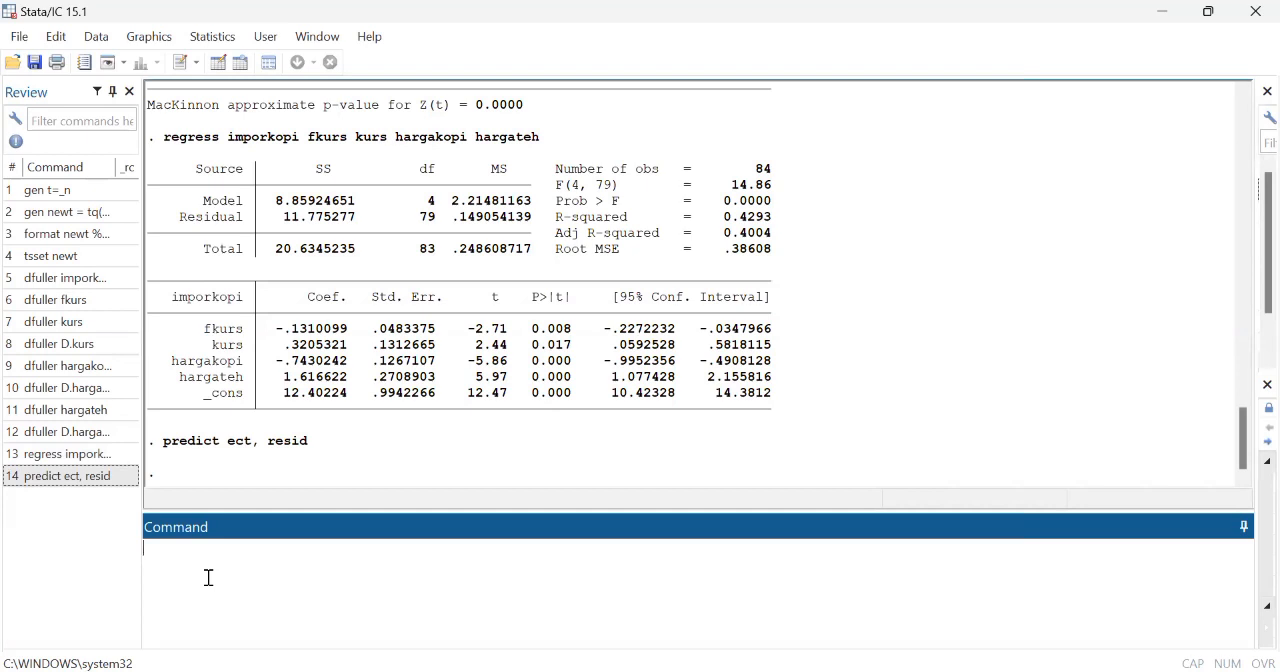
Step: Run the Dickey-Fuller test on the residual variable ect to check cointegration, and examine its p-value
{"action": "type", "text": "dfuller ect"}
{"action": "key", "text": "Return"}
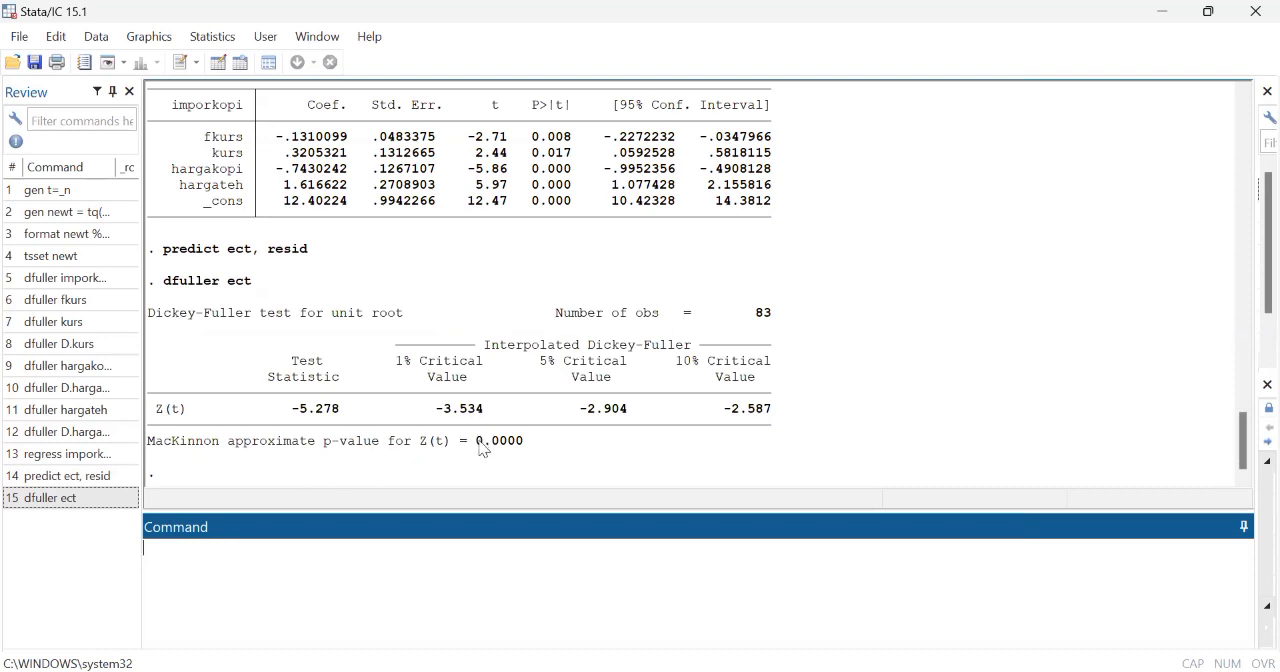
{"action": "left_click_drag", "start_coordinate": [478, 442], "coordinate": [521, 443]}
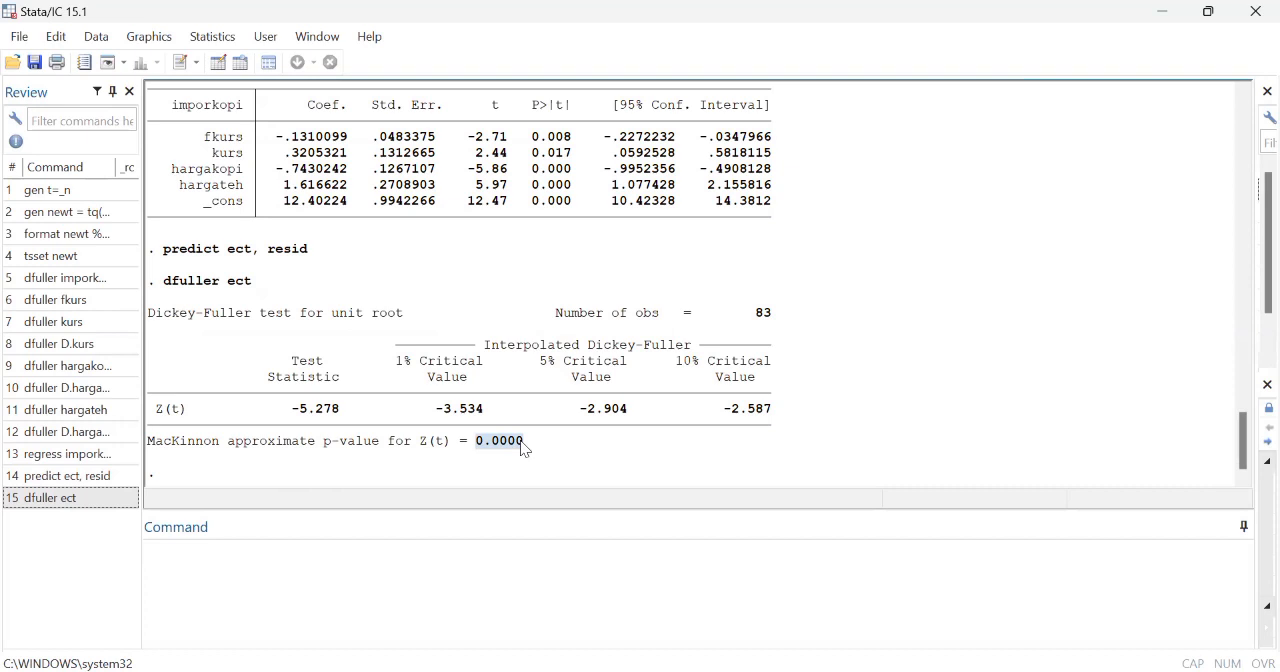
{"action": "left_click", "coordinate": [240, 561]}
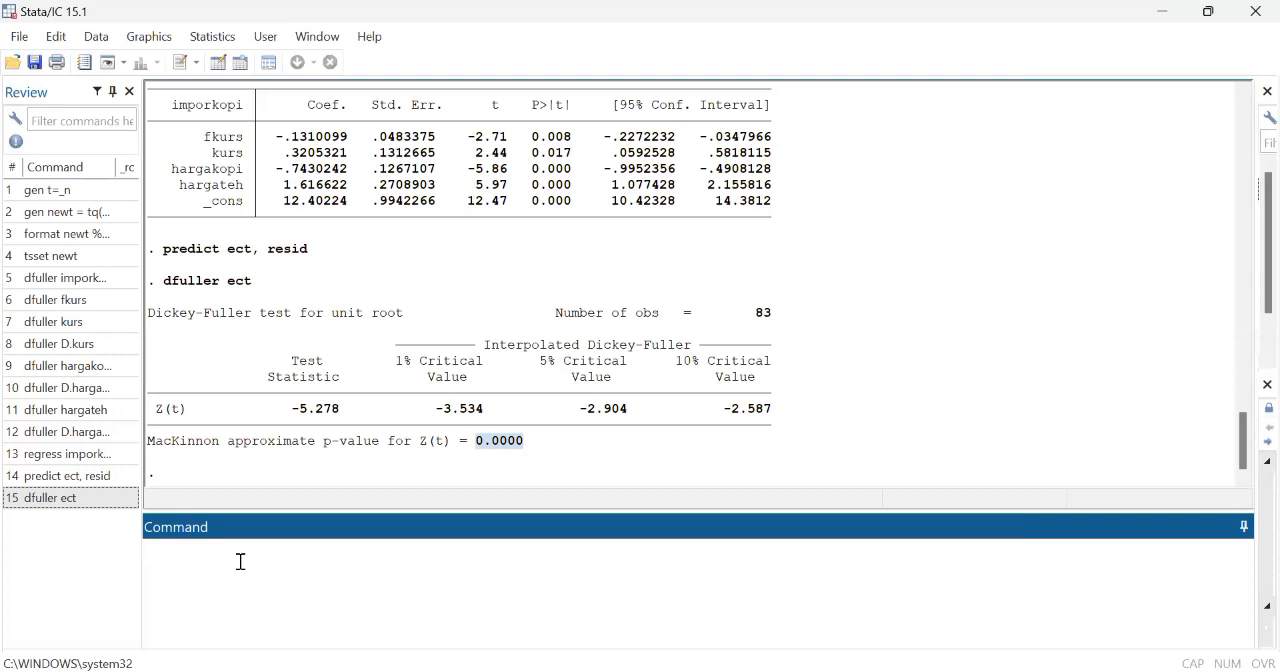
{"action": "left_click", "coordinate": [388, 491]}
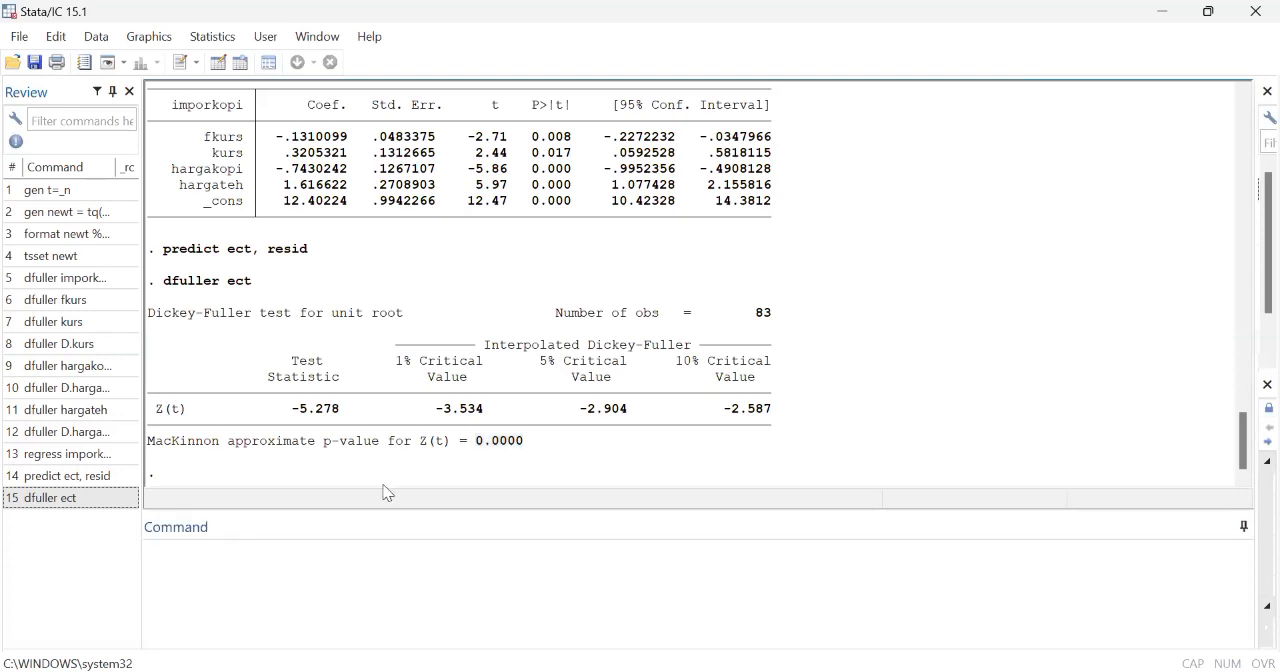
Step: Reuse the long-run regress command and prefix imporkopi, fkurs, kurs, hargakopi and hargateh with the first-difference operator D
{"action": "left_click", "coordinate": [160, 550]}
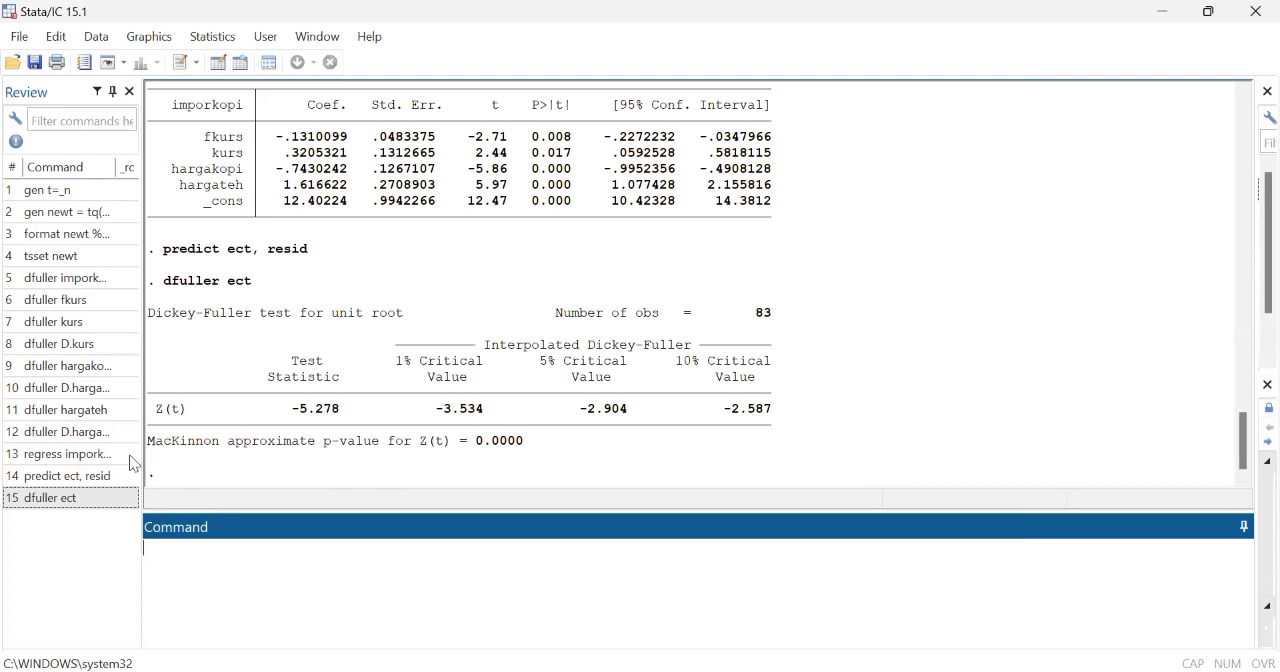
{"action": "left_click", "coordinate": [72, 454]}
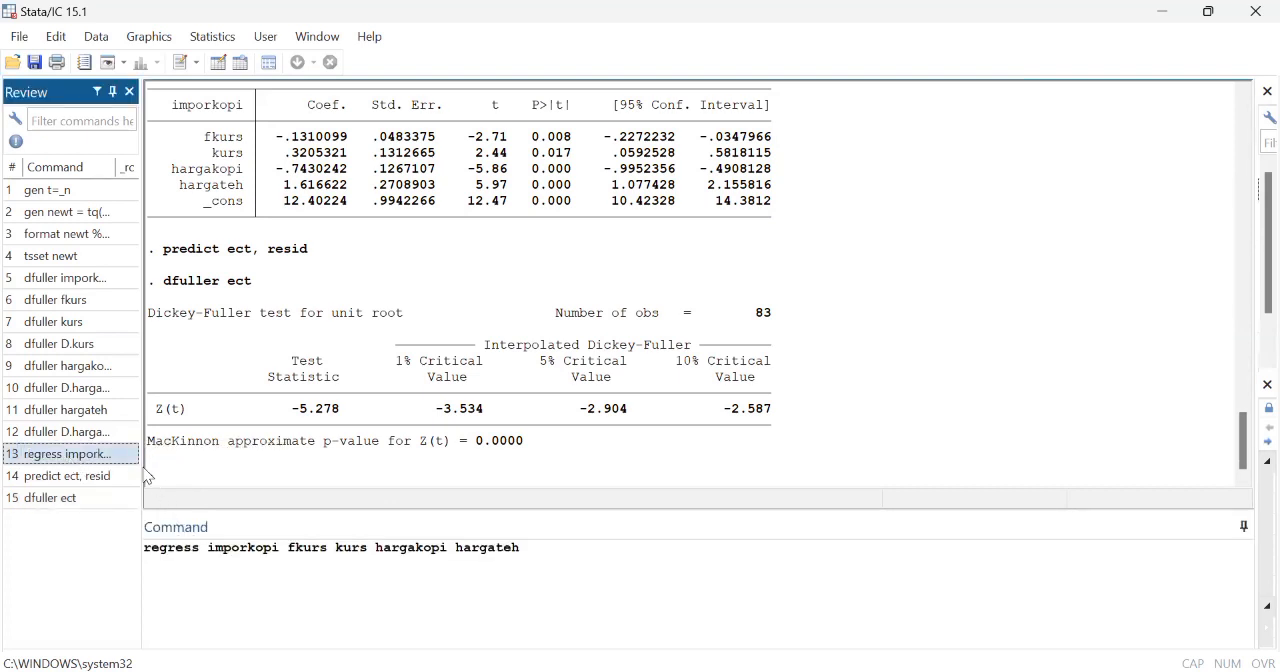
{"action": "left_click", "coordinate": [205, 580]}
{"action": "left_click", "coordinate": [213, 548]}
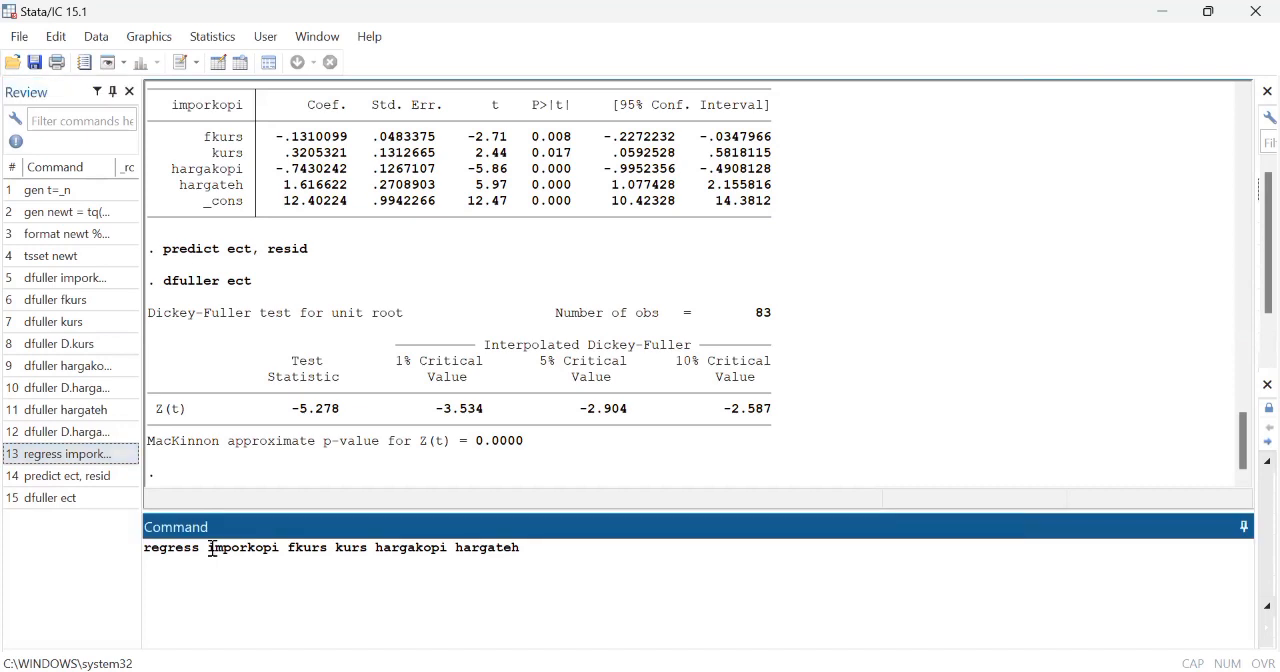
{"action": "type", "text": "D."}
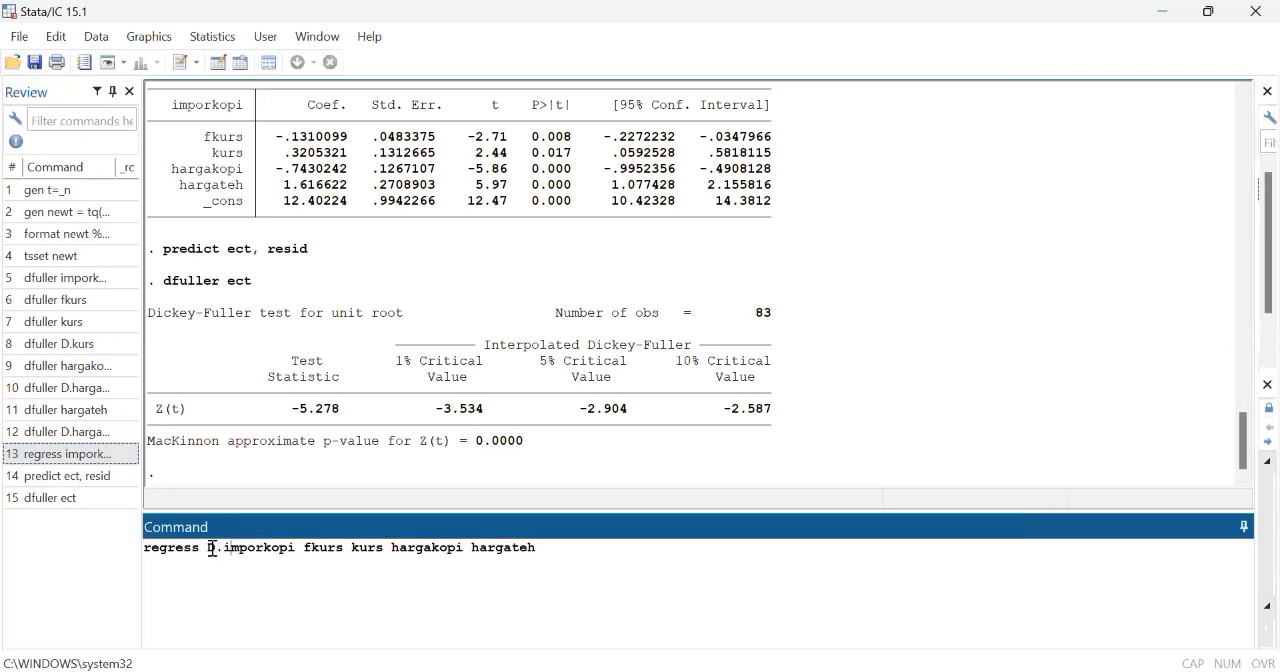
{"action": "type", "text": "D."}
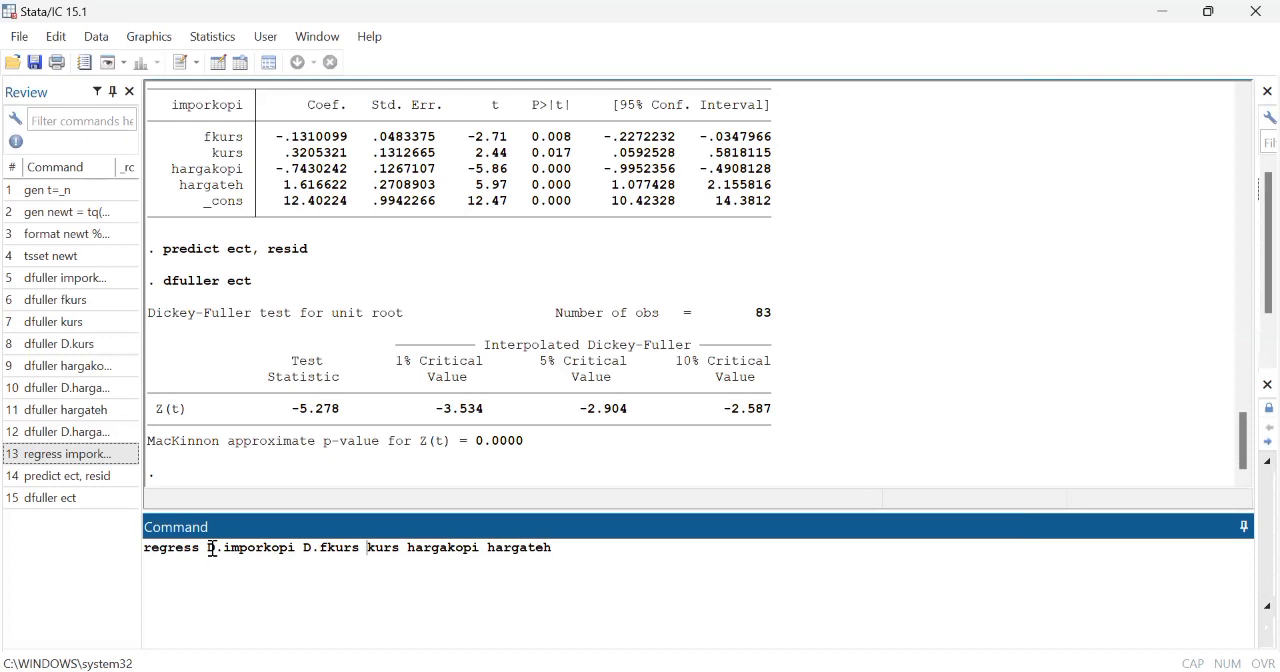
{"action": "type", "text": "d."}
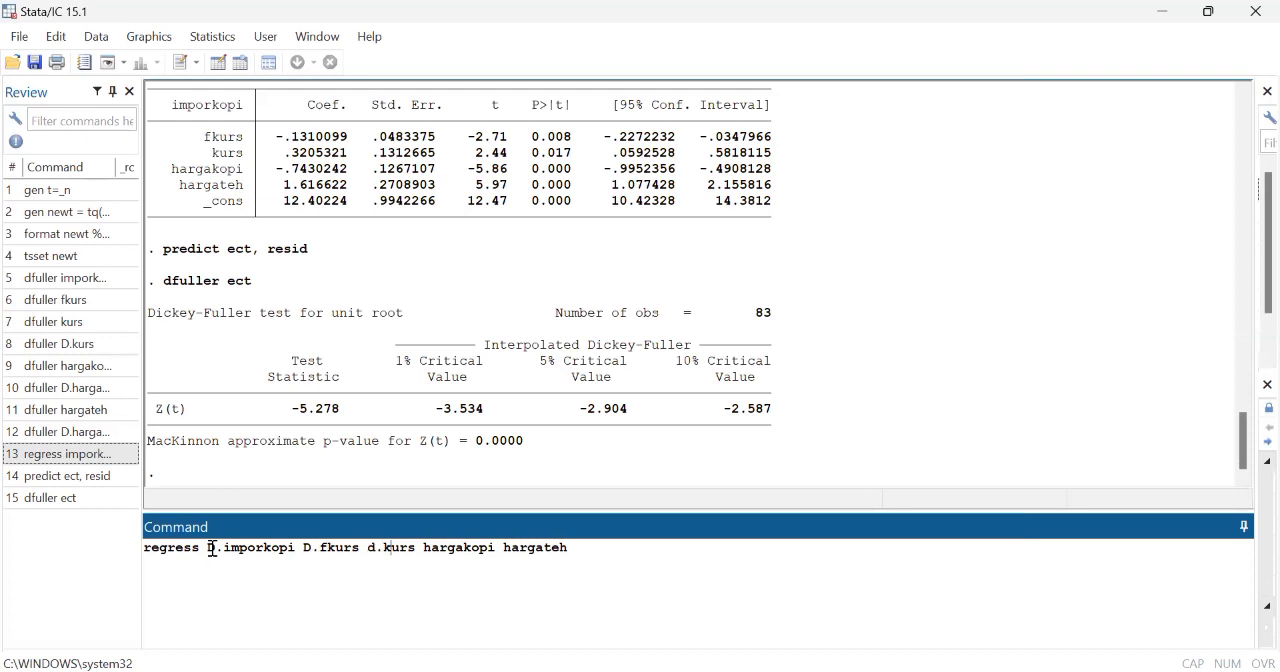
{"action": "key", "text": "BackSpace"}
{"action": "type", "text": "D"}
{"action": "type", "text": "D."}
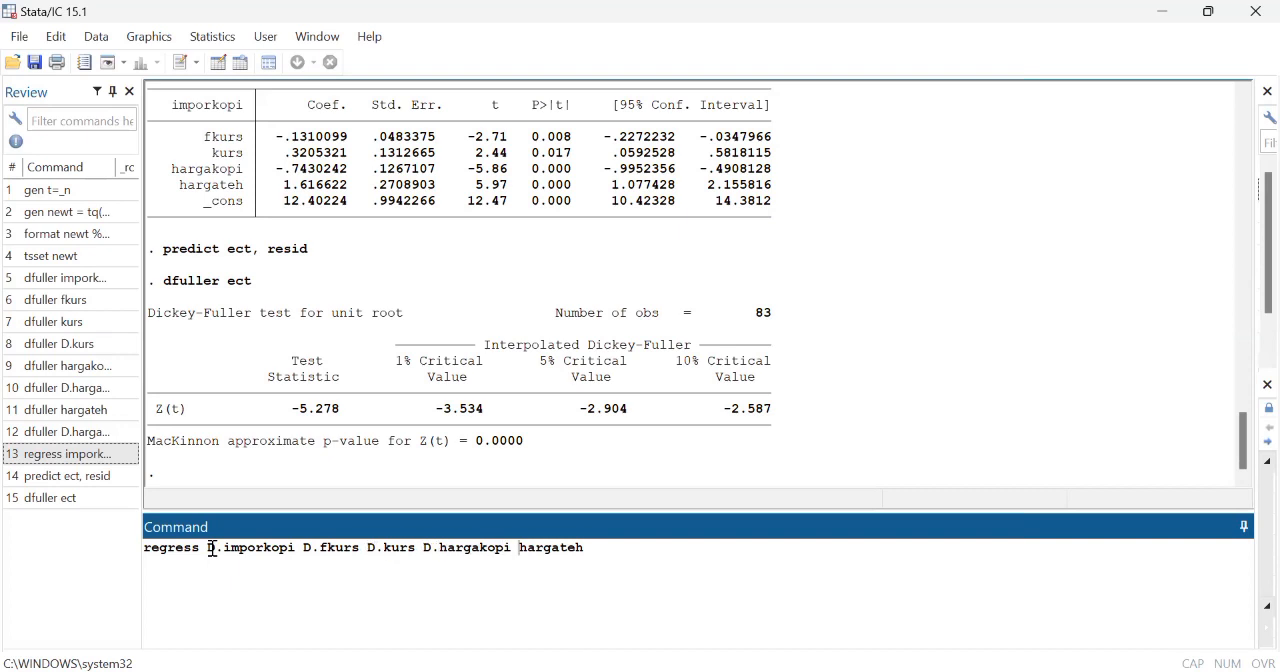
{"action": "type", "text": "D."}
Step: Add the lagged residual L1.ect as the final regressor and run the short-run ECM regression
{"action": "key", "text": "Caps_Lock"}
{"action": "type", "text": "L1"}
{"action": "key", "text": "Caps_Lock"}
{"action": "type", "text": ".ect"}
{"action": "key", "text": "Return"}
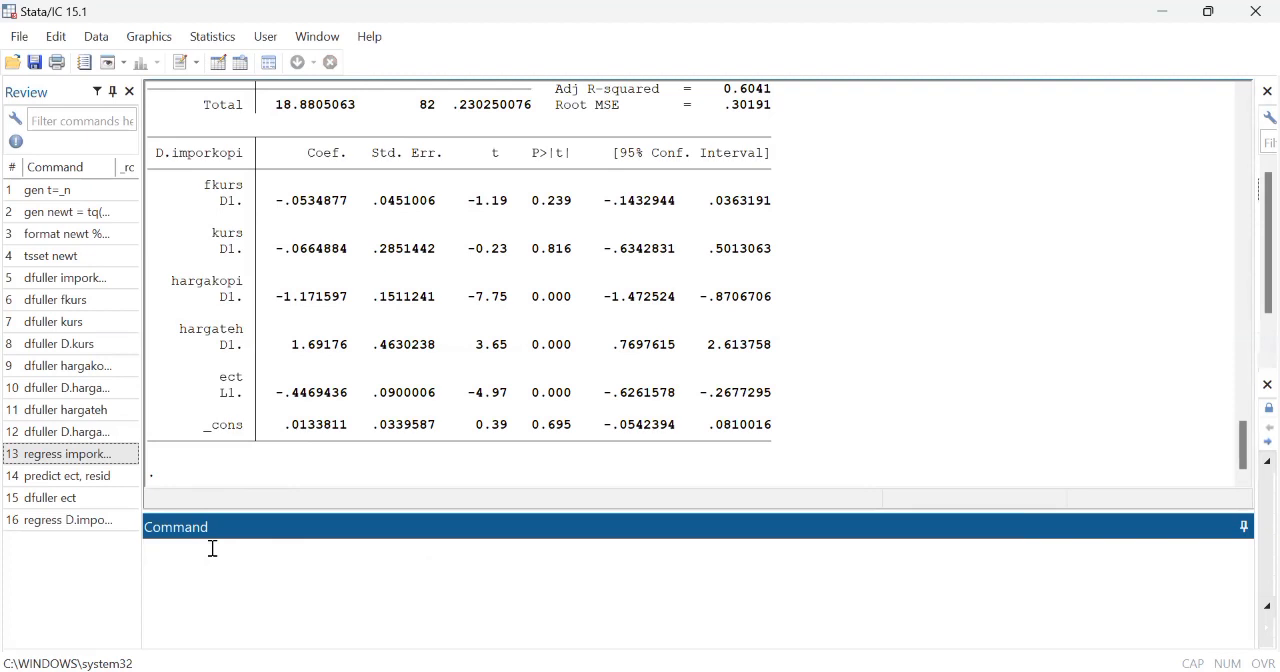
Step: Examine the short-run regression output, focusing on the coefficient and p-value of the lagged ect term
{"action": "scroll", "coordinate": [350, 226], "scroll_direction": "up", "scroll_amount": 1}
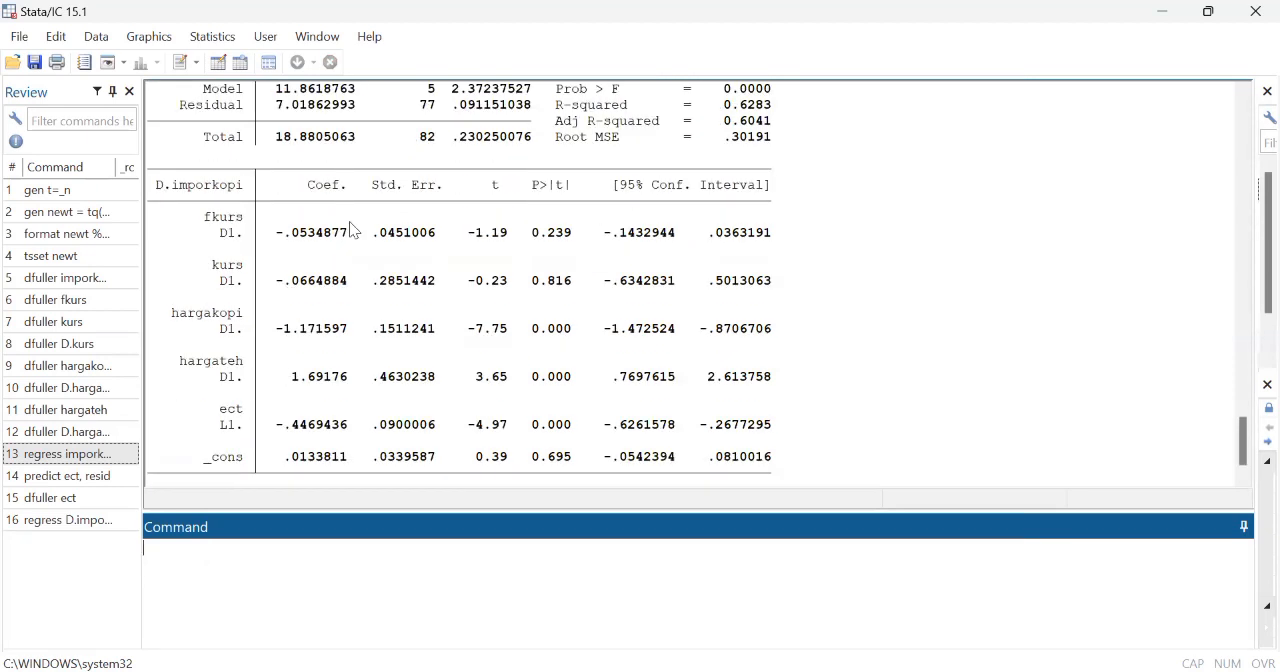
{"action": "scroll", "coordinate": [349, 229], "scroll_direction": "down", "scroll_amount": 1}
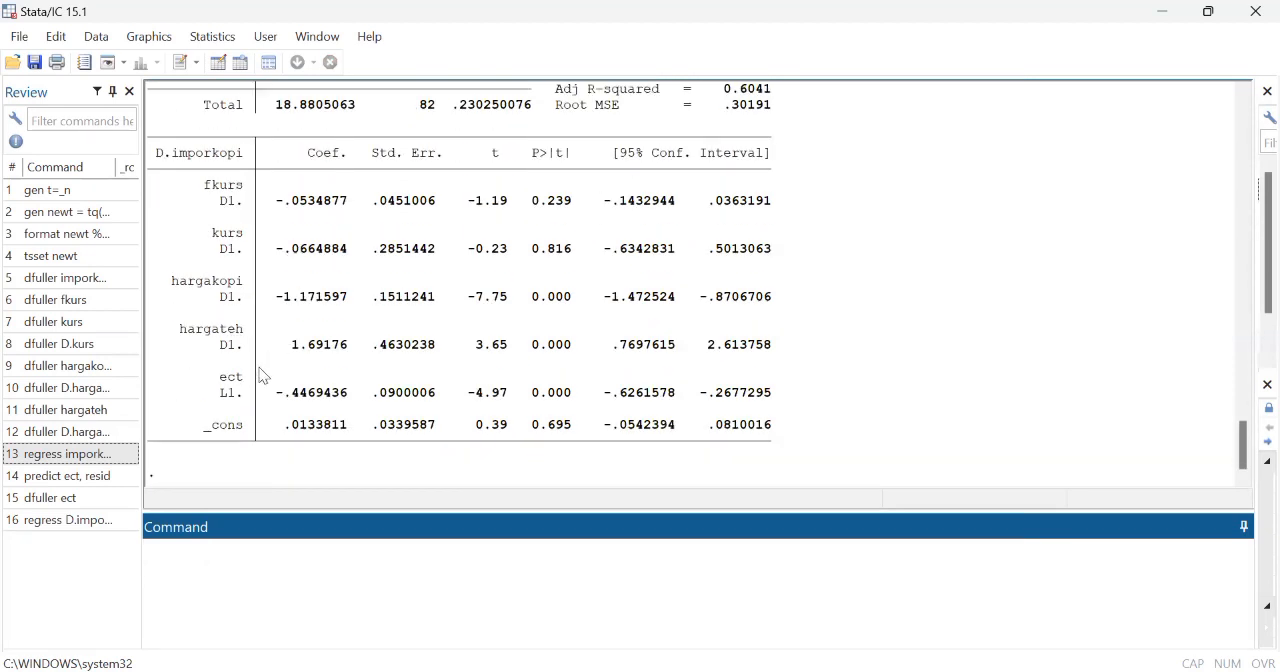
{"action": "left_click_drag", "start_coordinate": [277, 392], "coordinate": [348, 400]}
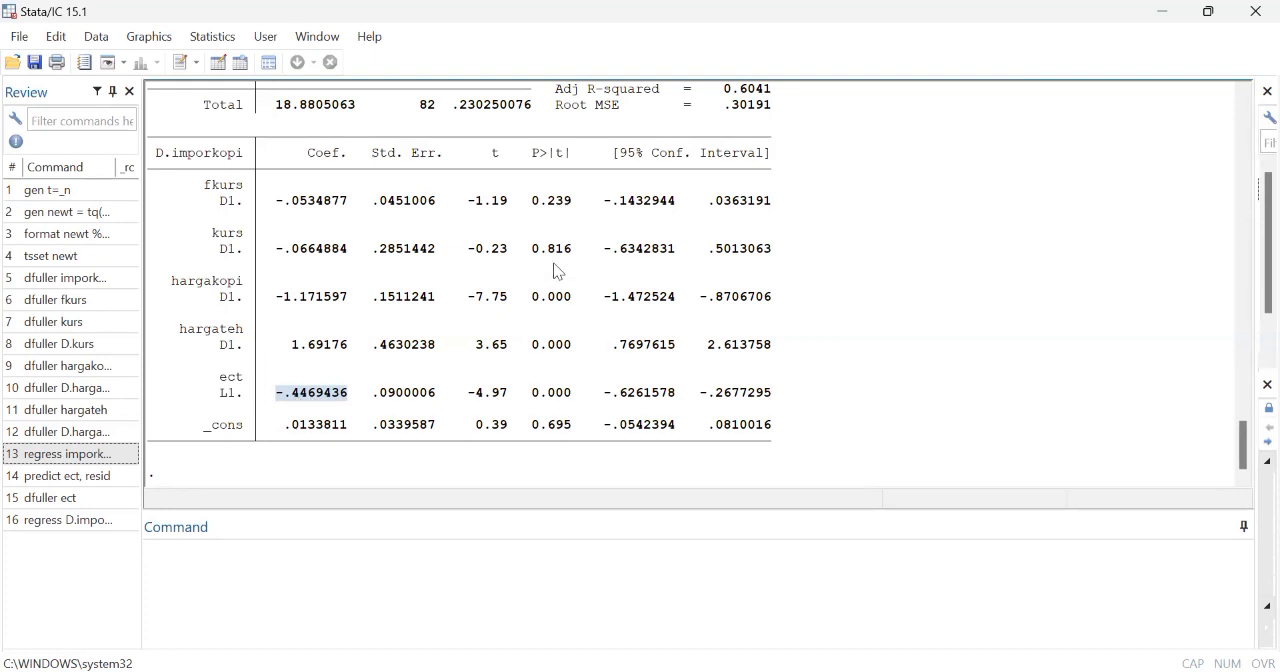
{"action": "left_click", "coordinate": [538, 398]}
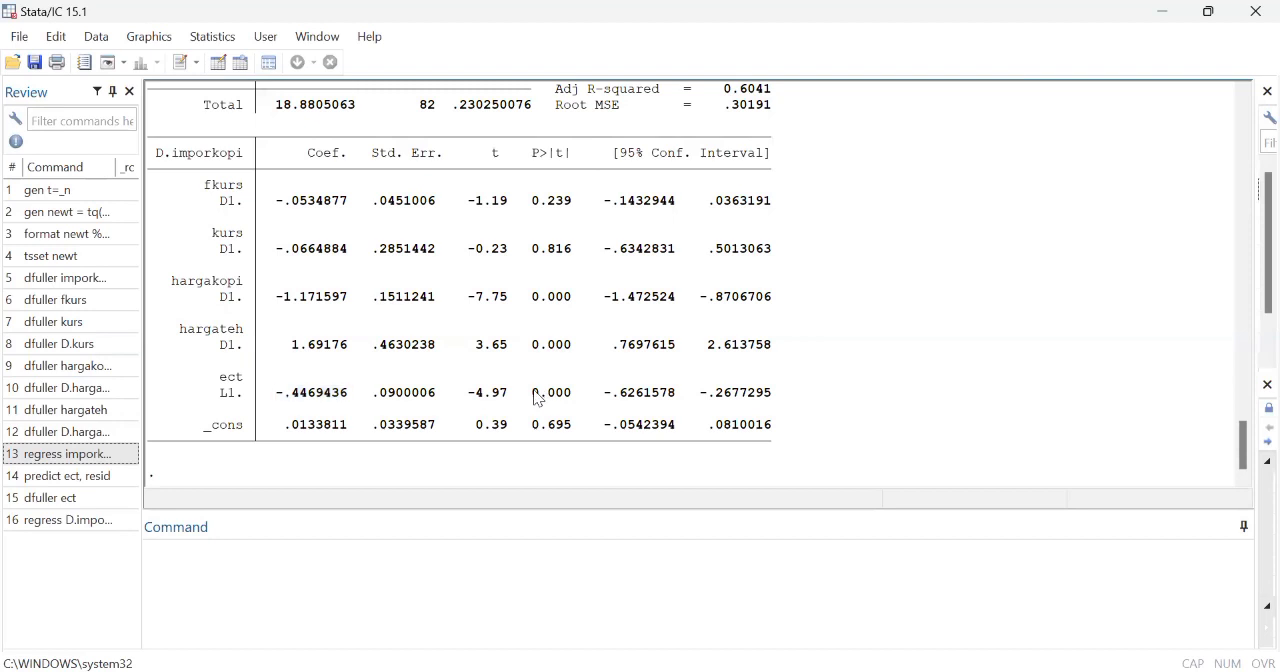
{"action": "left_click_drag", "start_coordinate": [535, 392], "coordinate": [568, 395]}
Step: Run the Breusch-Pagan heteroskedasticity test with hettest, and examine its p-value and null hypothesis
{"action": "left_click", "coordinate": [188, 565]}
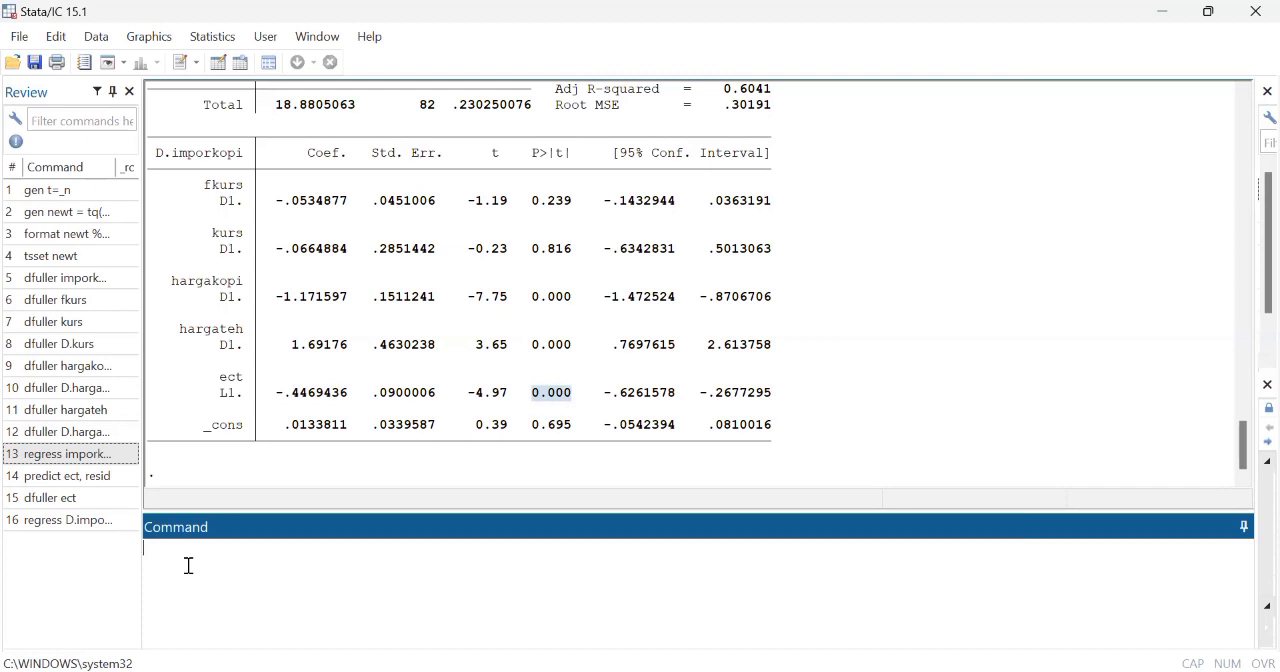
{"action": "type", "text": "hettest"}
{"action": "key", "text": "Return"}
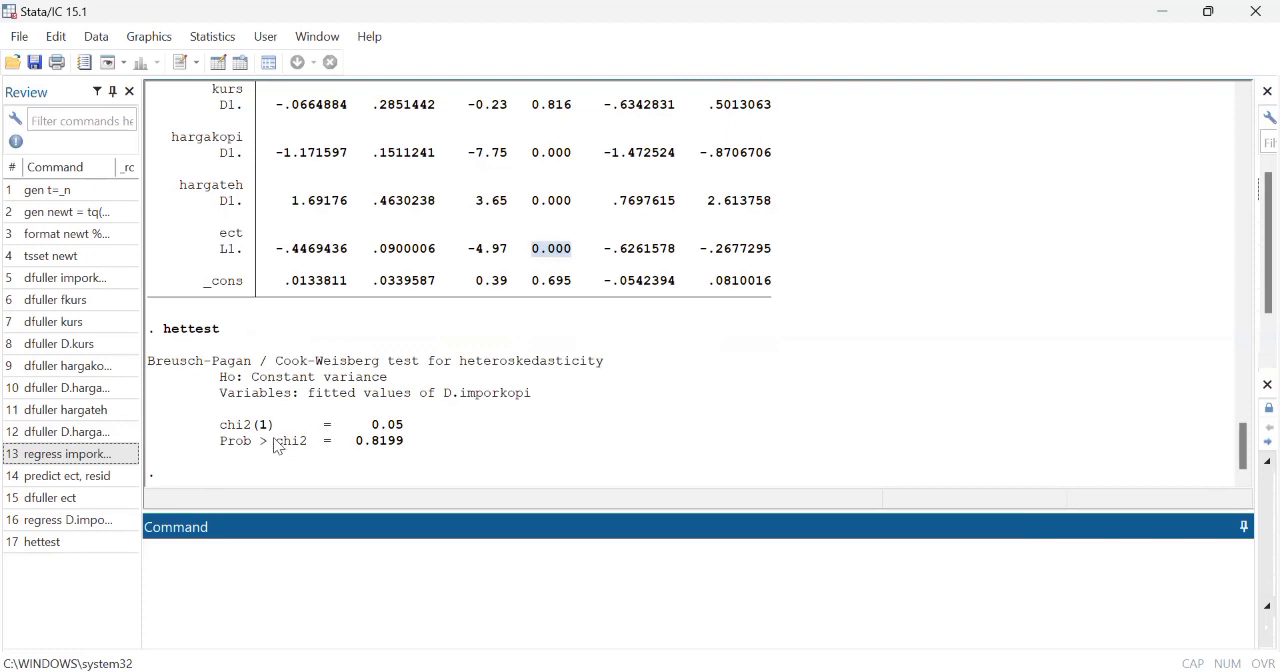
{"action": "left_click", "coordinate": [363, 449]}
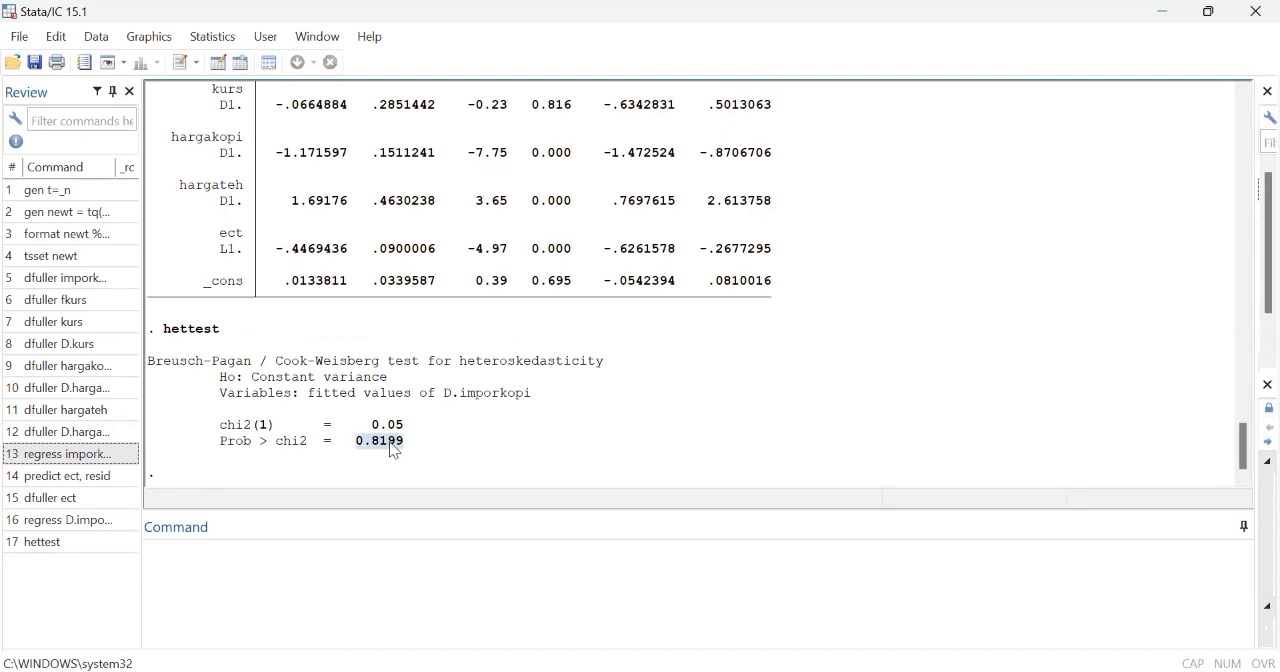
{"action": "left_click", "coordinate": [365, 446]}
{"action": "double_click", "coordinate": [307, 381]}
{"action": "left_click_drag", "start_coordinate": [307, 385], "coordinate": [384, 384]}
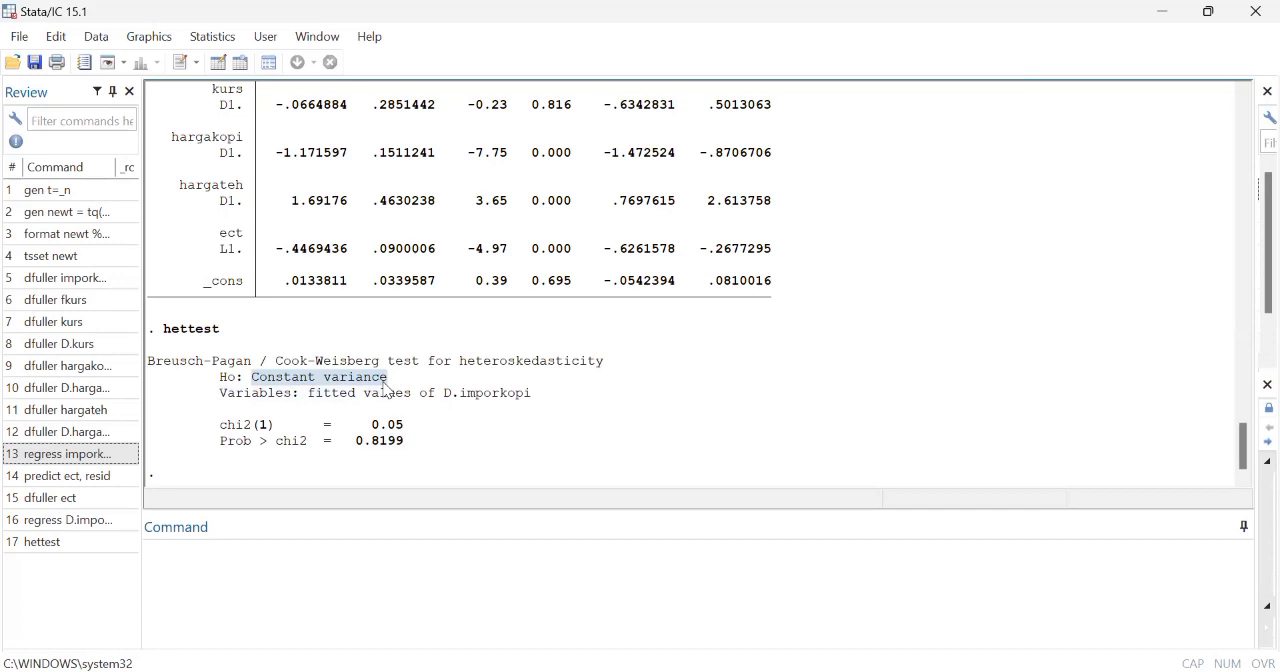
Step: Run the Breusch-Godfrey autocorrelation test with estat bgodfrey, and examine its p-value and null hypothesis
{"action": "left_click", "coordinate": [180, 567]}
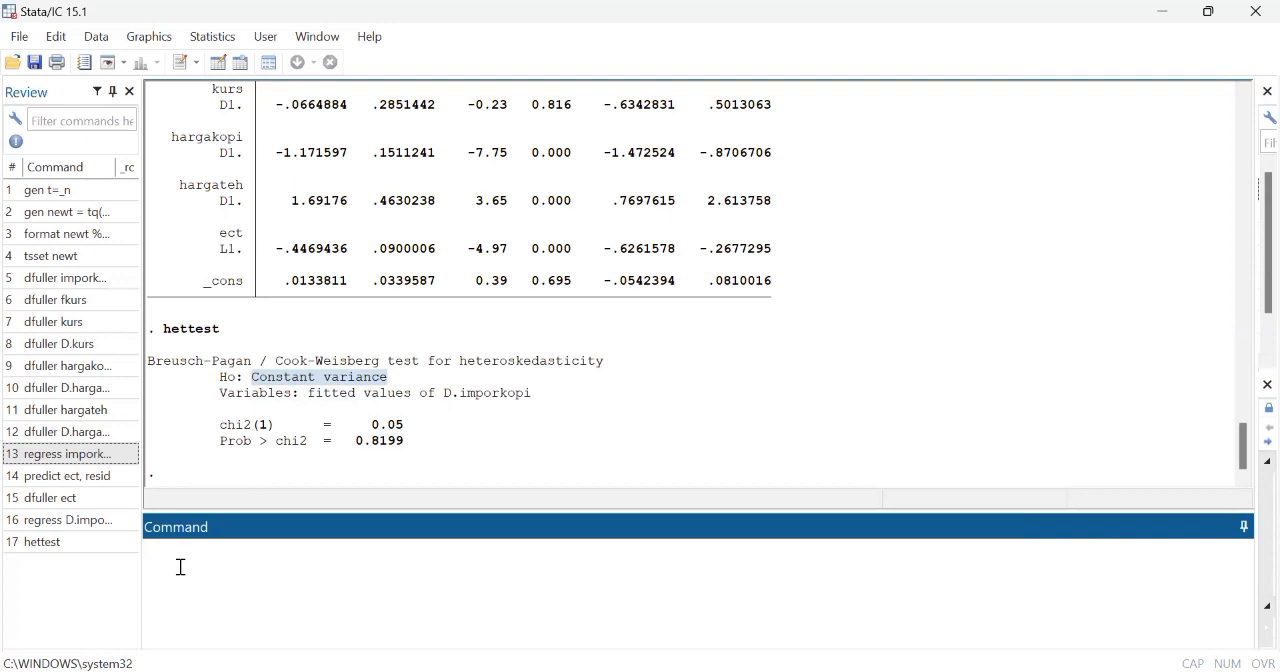
{"action": "type", "text": "estat bgodfrey"}
{"action": "key", "text": "Return"}
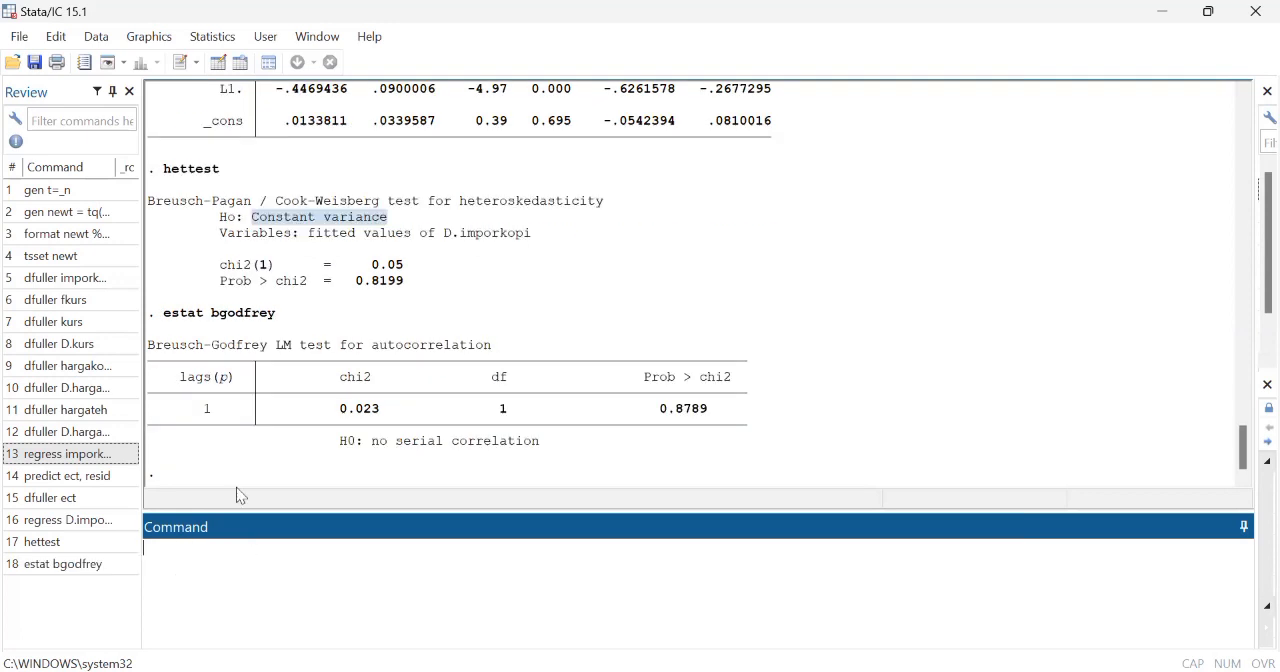
{"action": "left_click", "coordinate": [463, 432]}
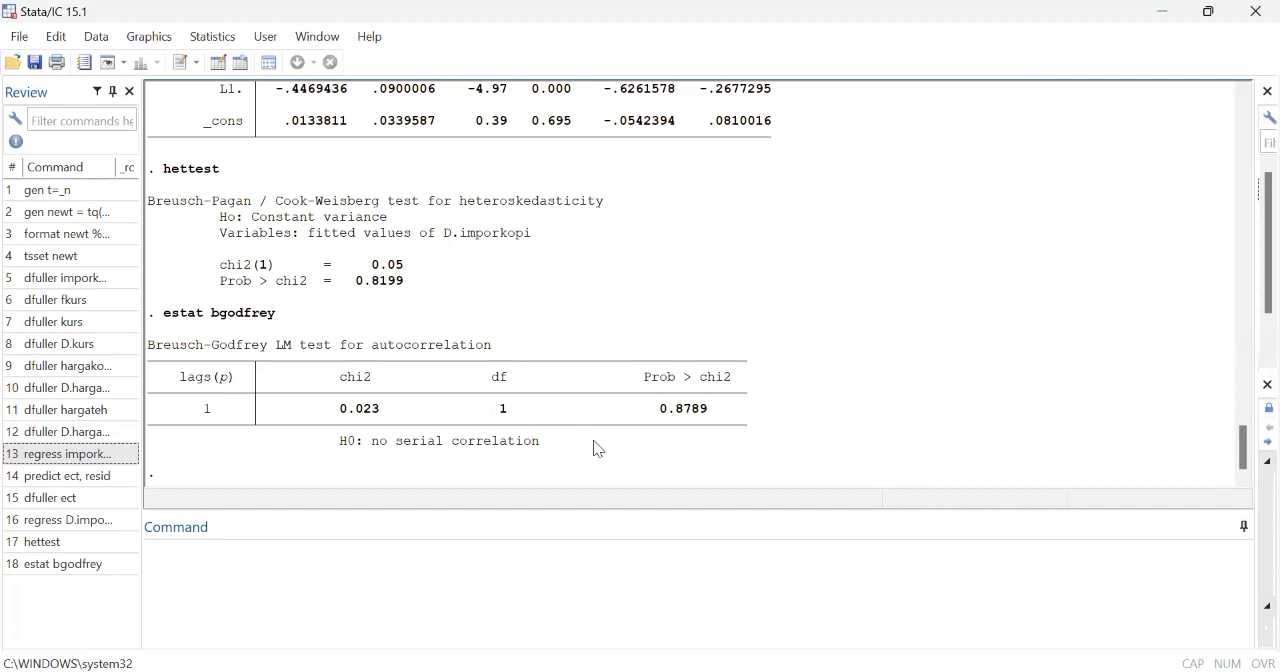
{"action": "left_click_drag", "start_coordinate": [655, 410], "coordinate": [711, 417]}
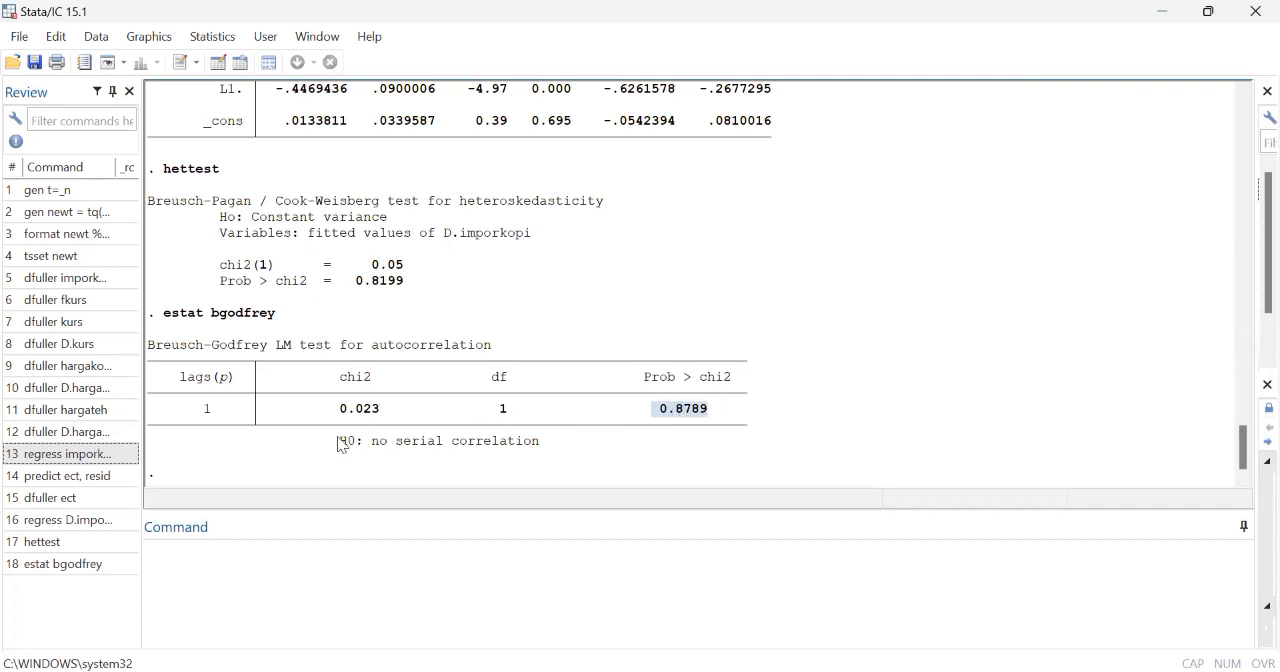
{"action": "left_click_drag", "start_coordinate": [347, 445], "coordinate": [526, 459]}
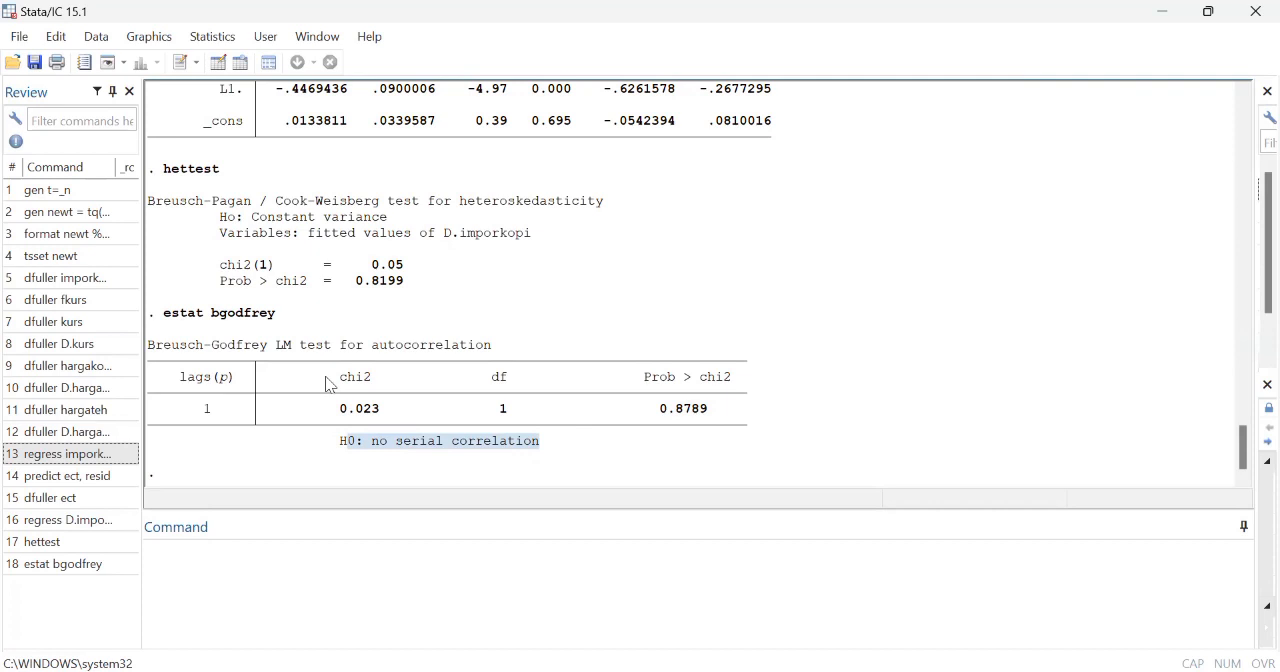
Step: Reuse the short-run regress command, remove L1.ect, and append a copy of the whole differenced variable list
{"action": "left_click", "coordinate": [156, 563]}
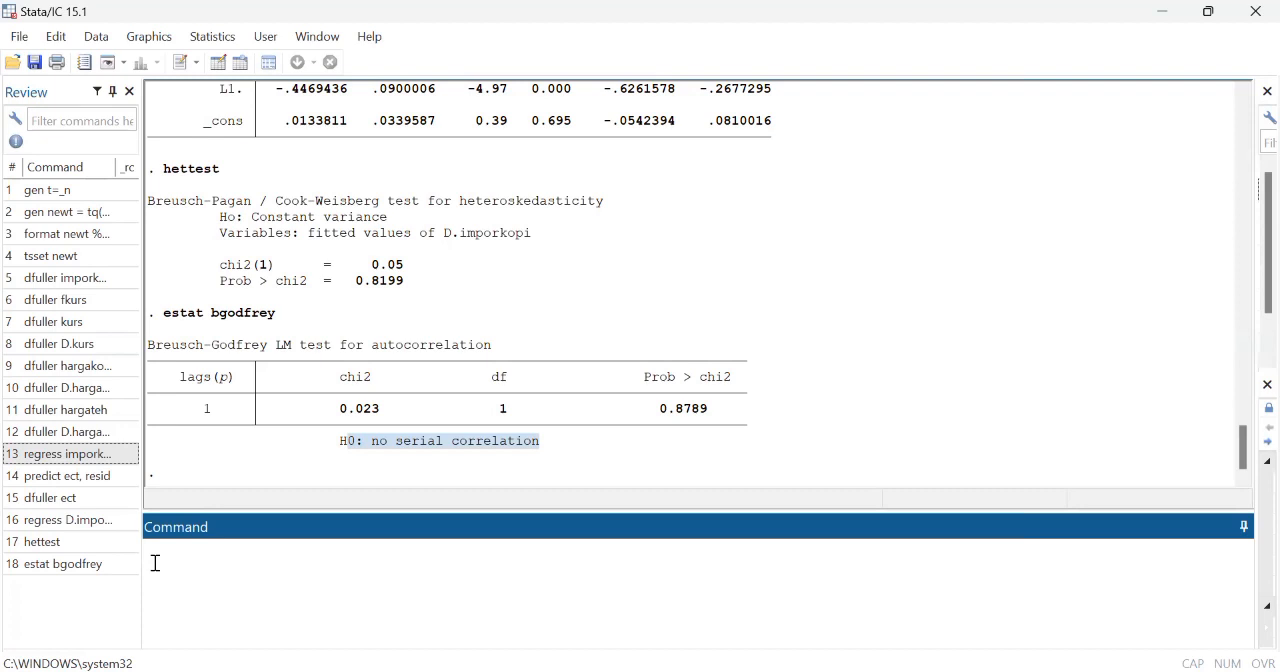
{"action": "left_click", "coordinate": [104, 520]}
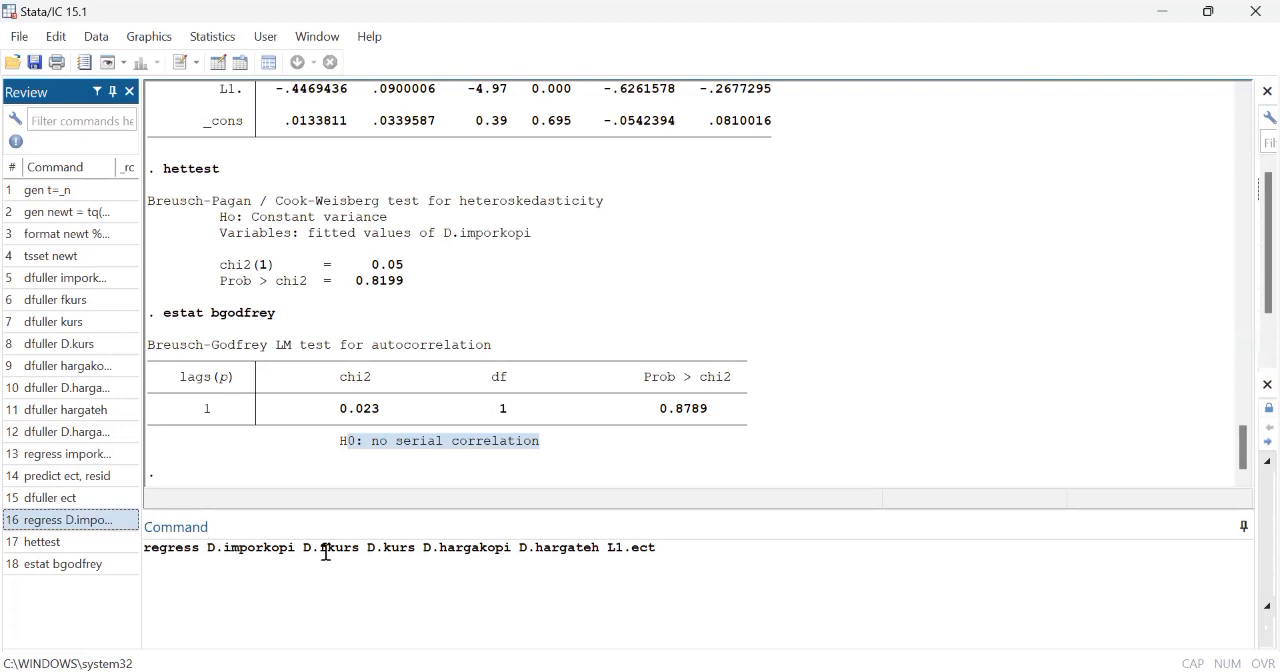
{"action": "left_click", "coordinate": [683, 552]}
{"action": "key", "text": "BackSpace"}
{"action": "key", "text": "BackSpace"}
{"action": "key", "text": "BackSpace"}
{"action": "key", "text": "BackSpace"}
{"action": "key", "text": "BackSpace"}
{"action": "key", "text": "BackSpace"}
{"action": "key", "text": "BackSpace"}
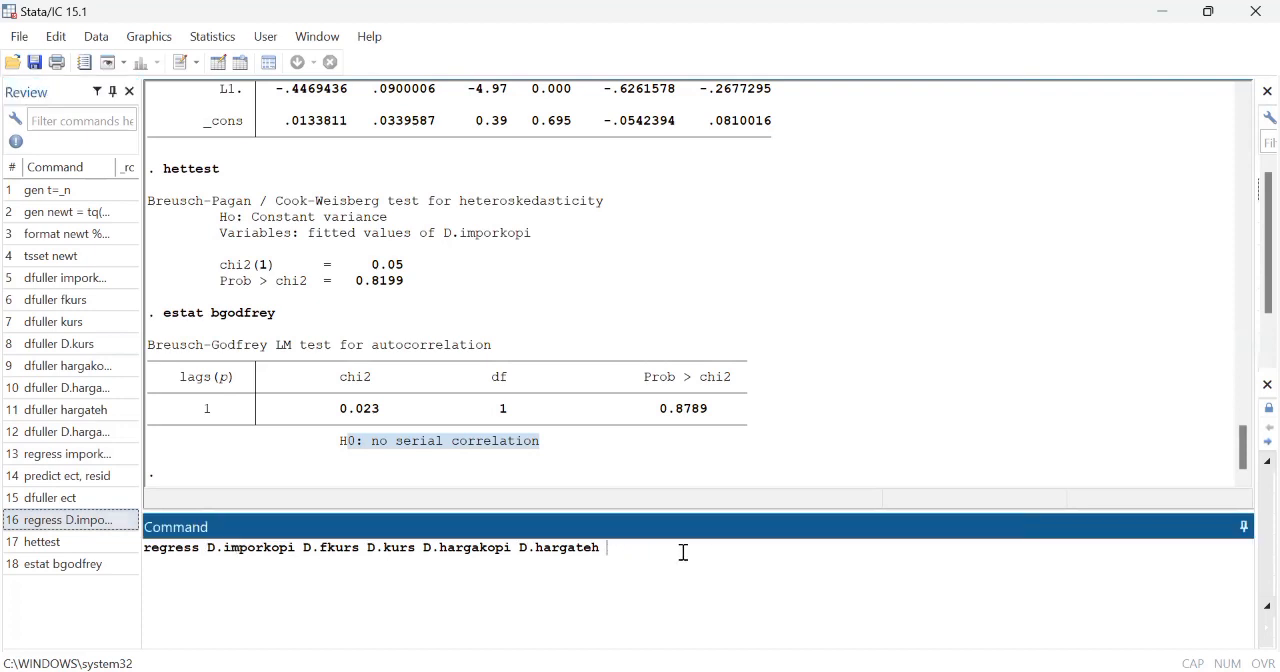
{"action": "left_click_drag", "start_coordinate": [208, 548], "coordinate": [605, 547]}
{"action": "key", "text": "ctrl+c"}
{"action": "left_click", "coordinate": [613, 548]}
{"action": "key", "text": "ctrl+v"}
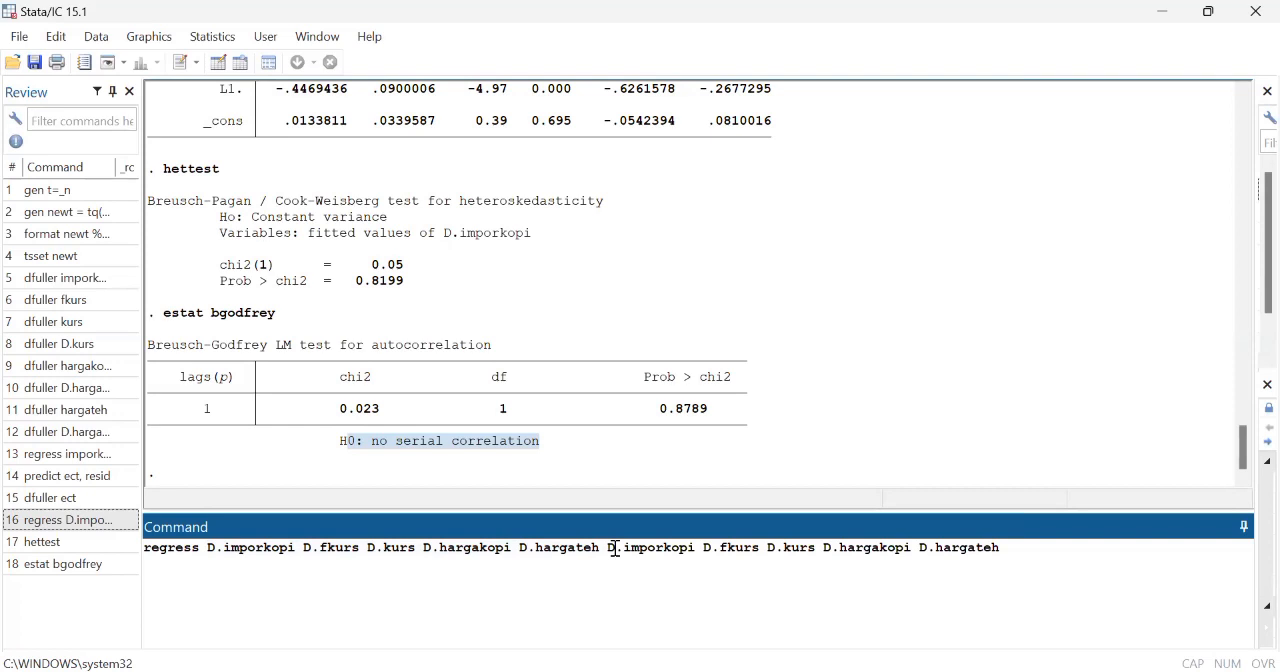
Step: Change the D operator to L1 on the five copied variables, imporkopi through hargateh, and run the regression
{"action": "left_click", "coordinate": [615, 548]}
{"action": "key", "text": "BackSpace"}
{"action": "type", "text": "L1"}
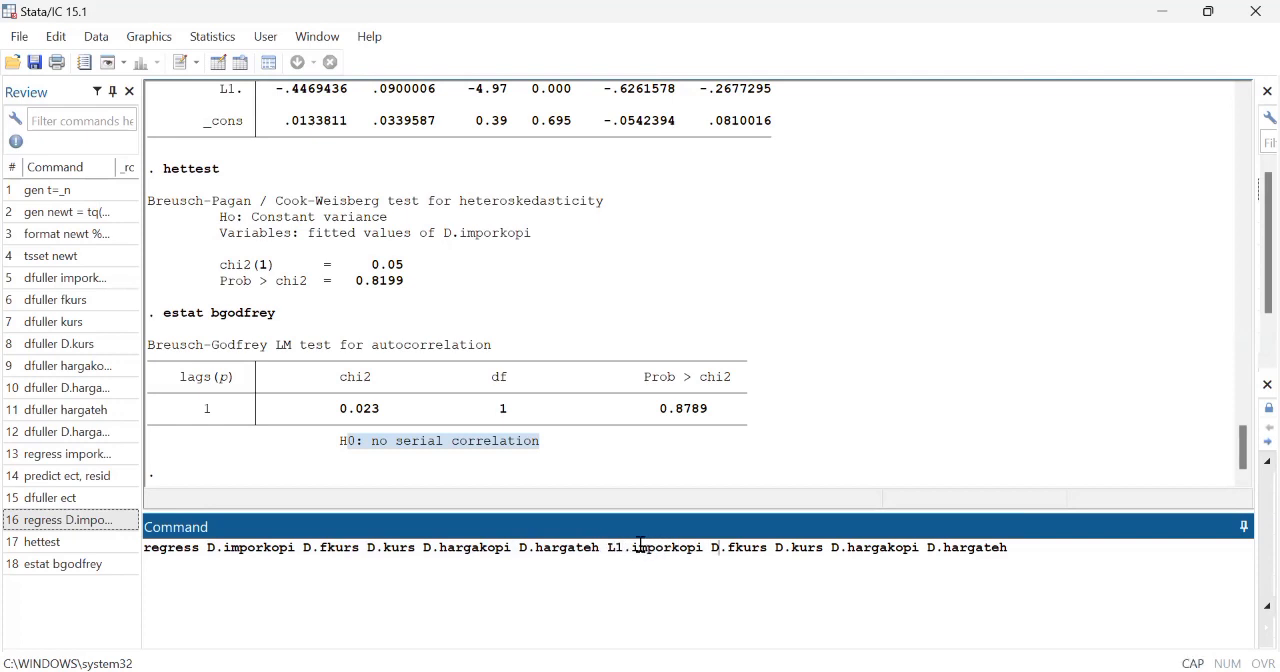
{"action": "key", "text": "BackSpace"}
{"action": "type", "text": "L1"}
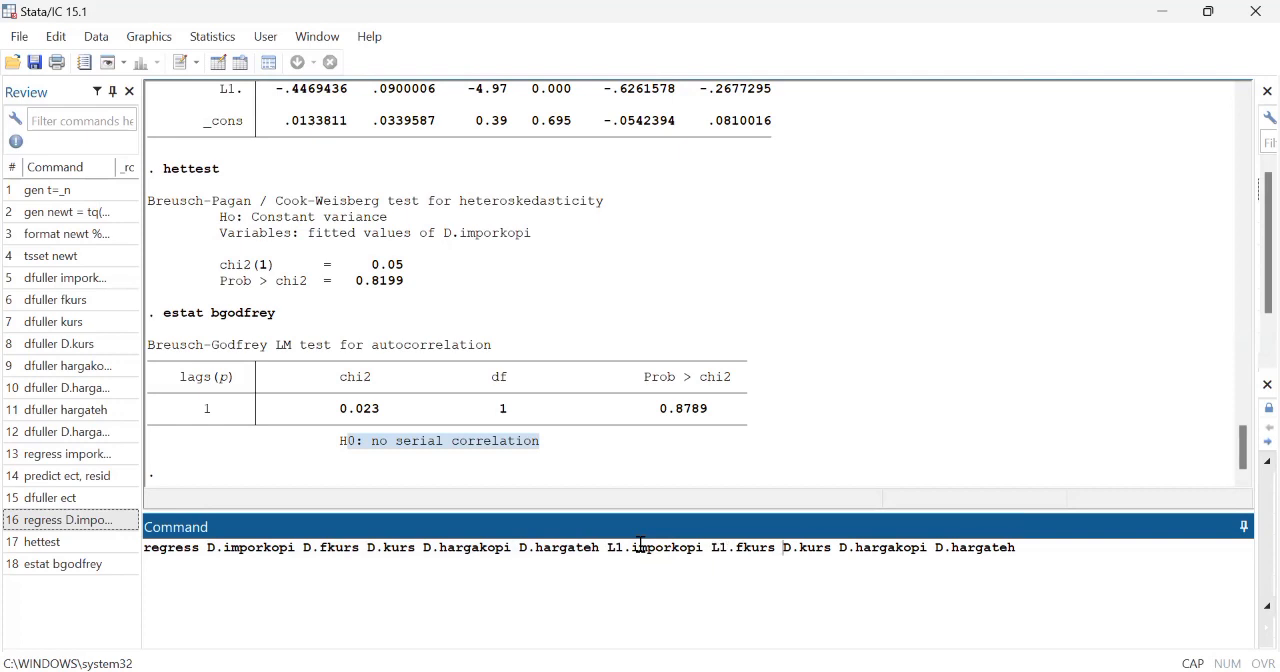
{"action": "key", "text": "BackSpace"}
{"action": "type", "text": "L1"}
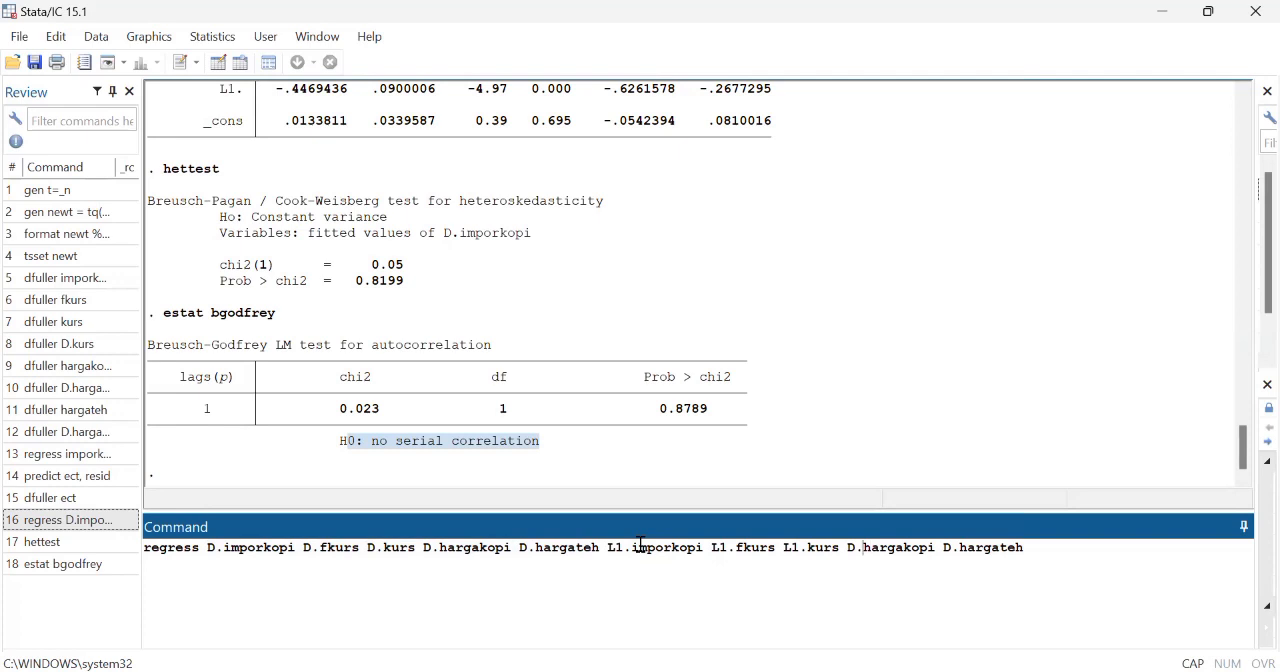
{"action": "key", "text": "BackSpace"}
{"action": "type", "text": "L1"}
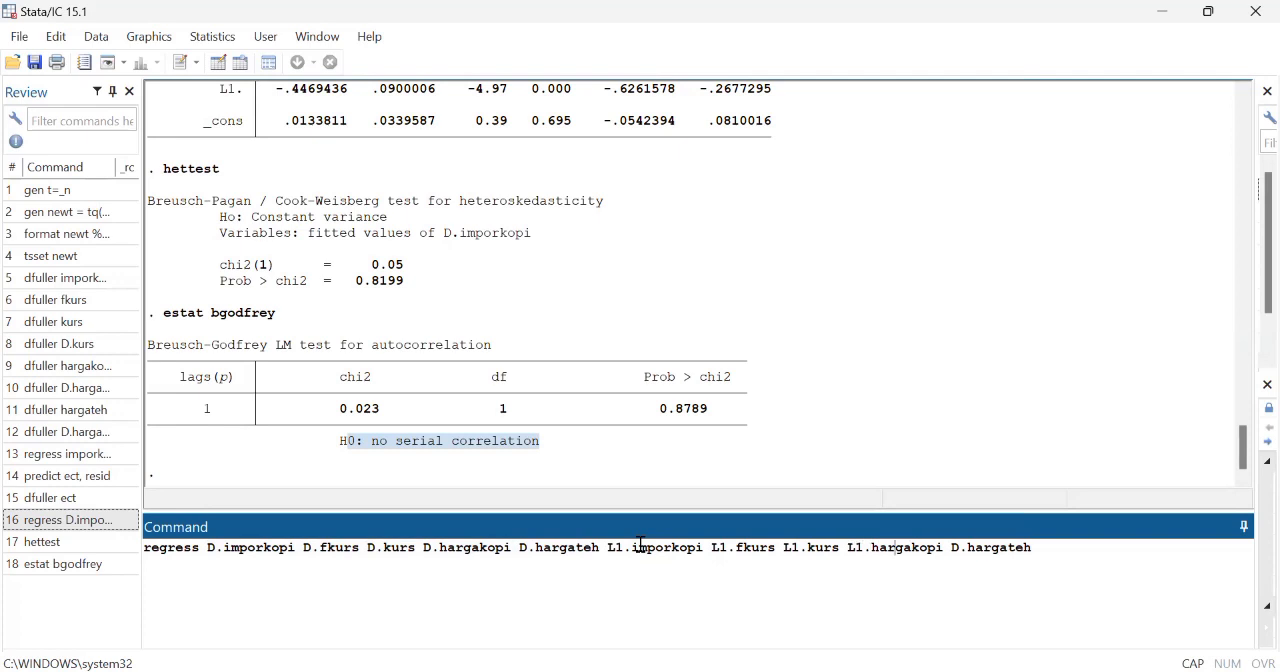
{"action": "key", "text": "BackSpace"}
{"action": "type", "text": "L1"}
{"action": "key", "text": "Return"}
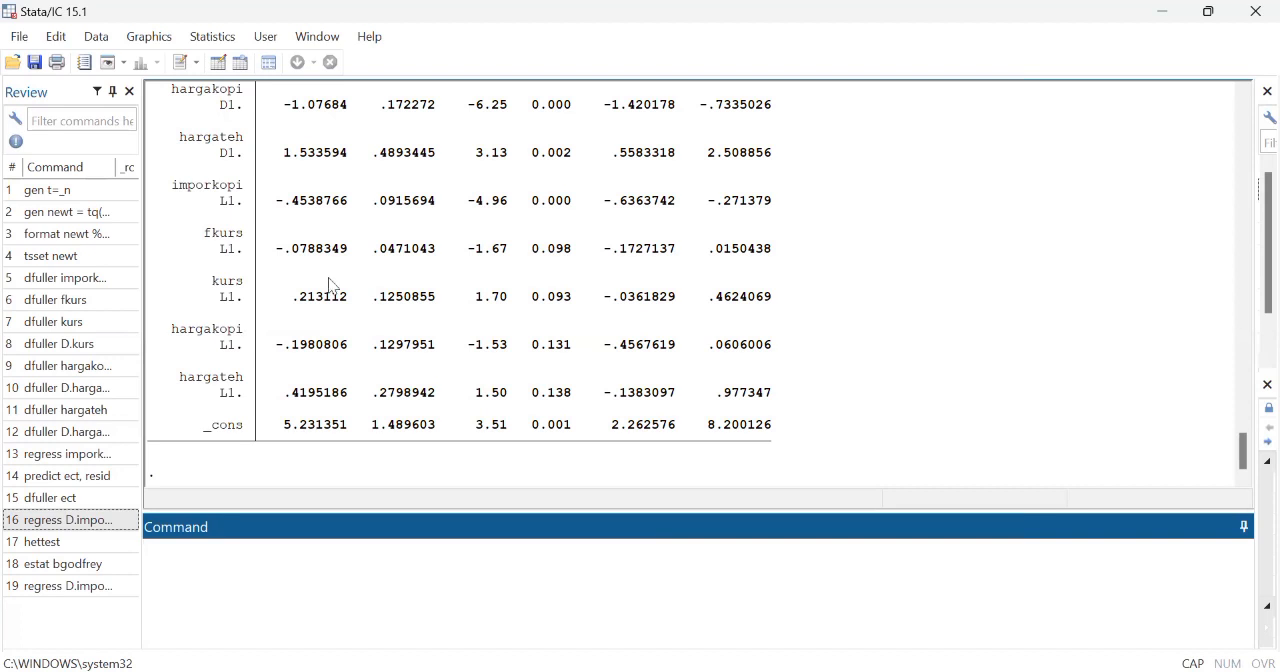
Step: Examine the L1.imporkopi coefficient in the new regression and compare it with the lagged ect coefficient in the earlier ECM output
{"action": "scroll", "coordinate": [316, 285], "scroll_direction": "up", "scroll_amount": 2}
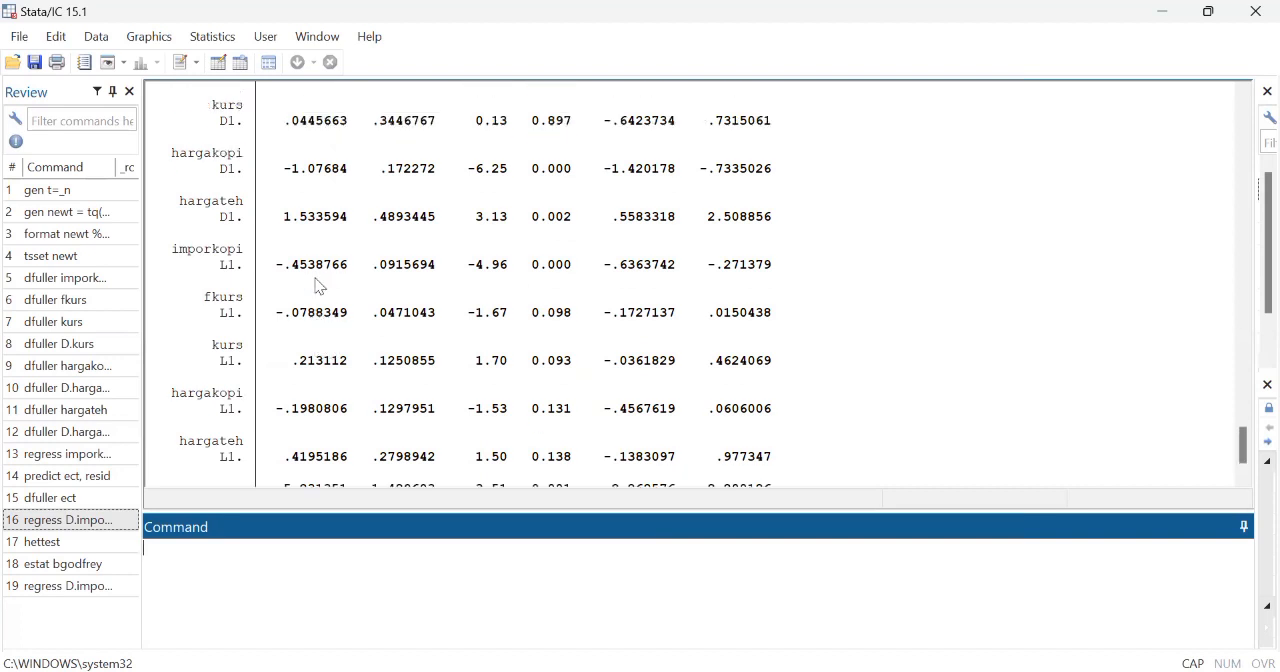
{"action": "scroll", "coordinate": [316, 285], "scroll_direction": "up", "scroll_amount": 4}
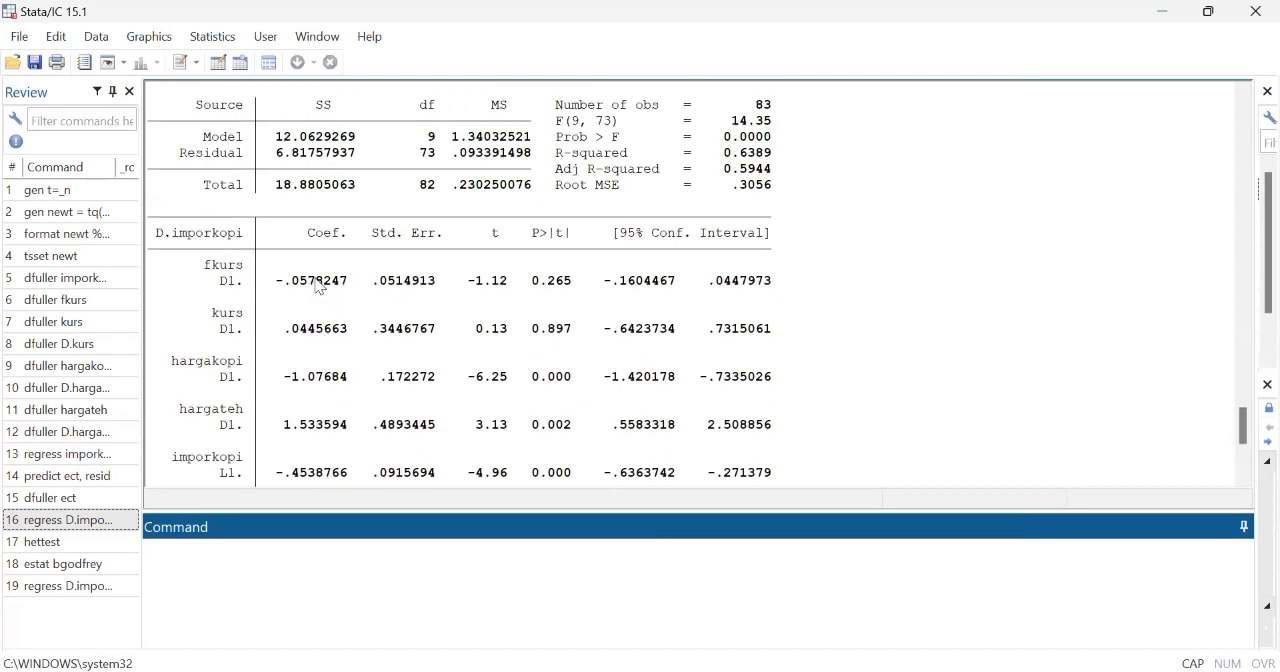
{"action": "scroll", "coordinate": [316, 285], "scroll_direction": "down", "scroll_amount": 4}
{"action": "left_click_drag", "start_coordinate": [278, 297], "coordinate": [352, 309]}
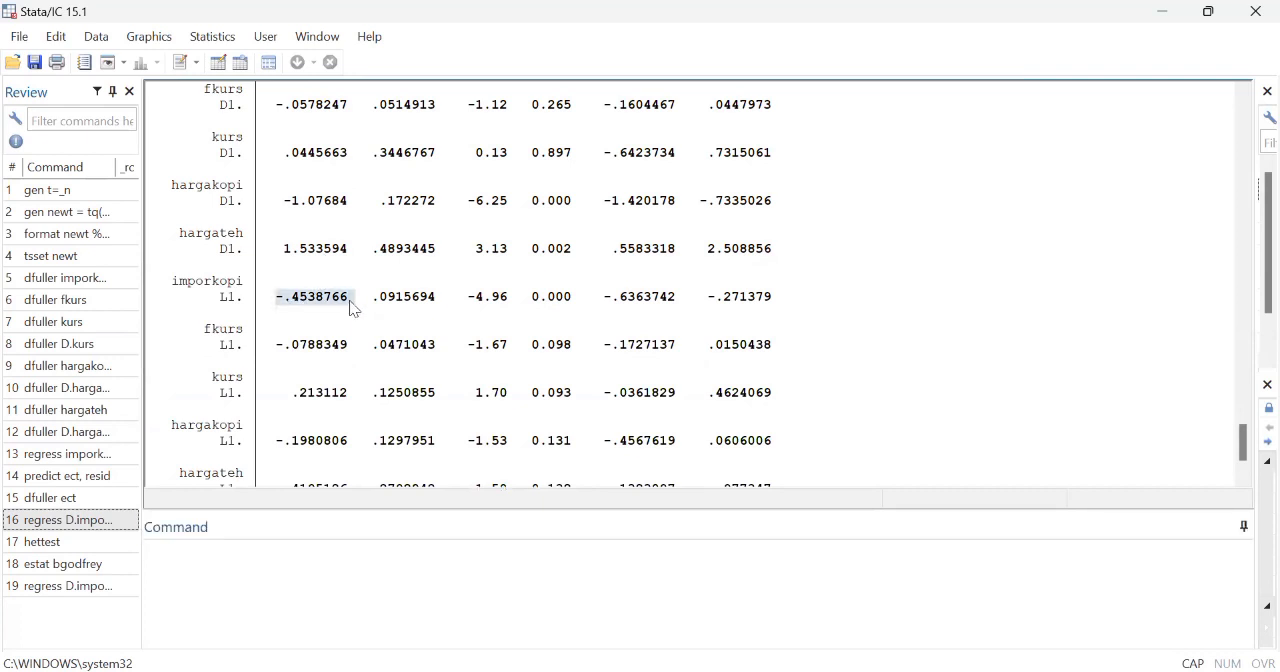
{"action": "scroll", "coordinate": [474, 281], "scroll_direction": "up", "scroll_amount": 15}
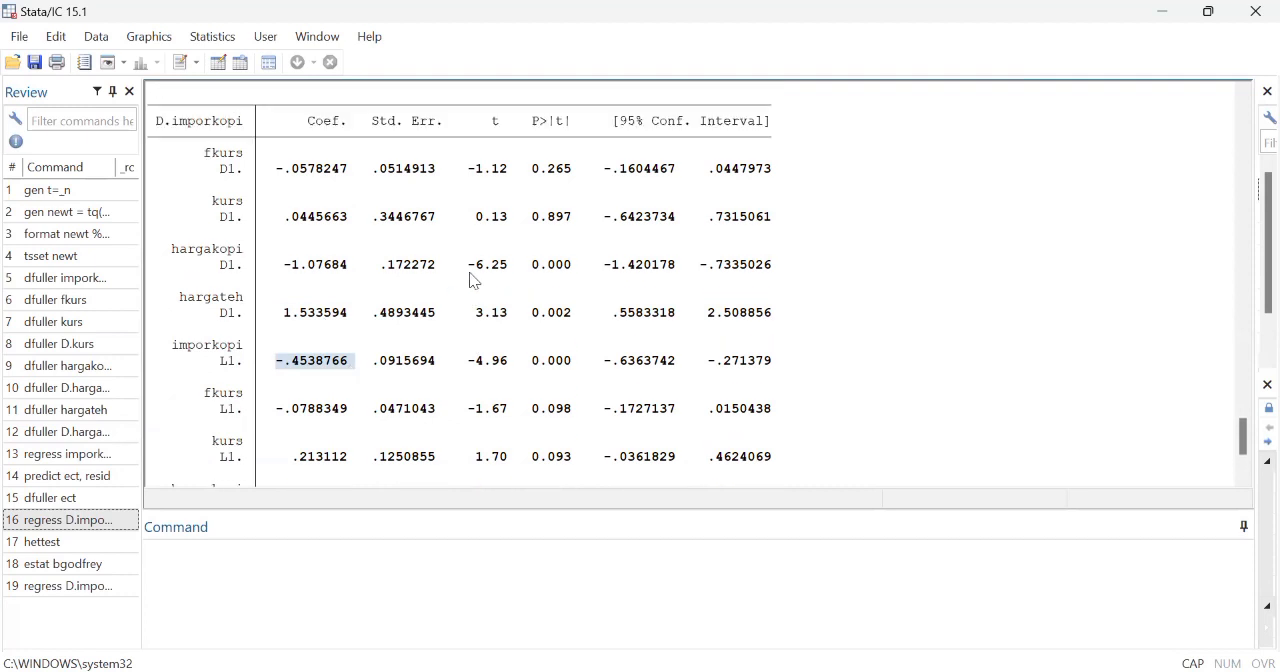
{"action": "scroll", "coordinate": [474, 281], "scroll_direction": "up", "scroll_amount": 4}
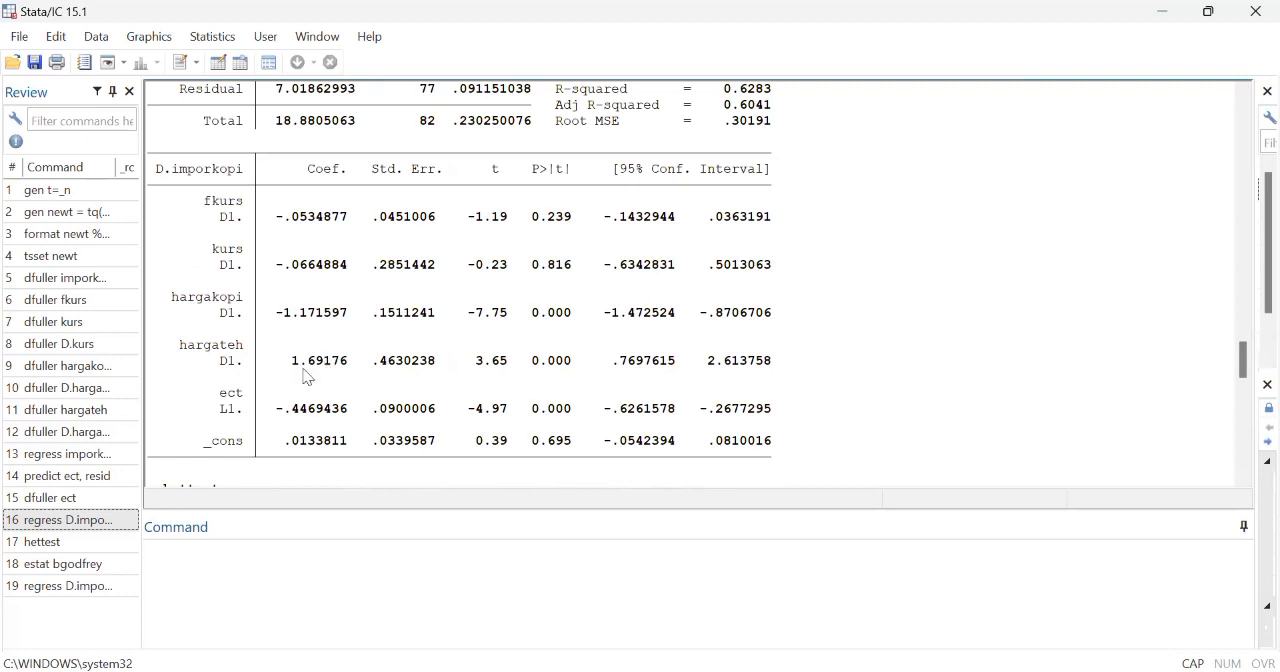
Step: Examine the L1.ect coefficient in the ECM output, and review the full coefficient table of the one-step regression with lagged levels
{"action": "left_click_drag", "start_coordinate": [278, 412], "coordinate": [340, 418]}
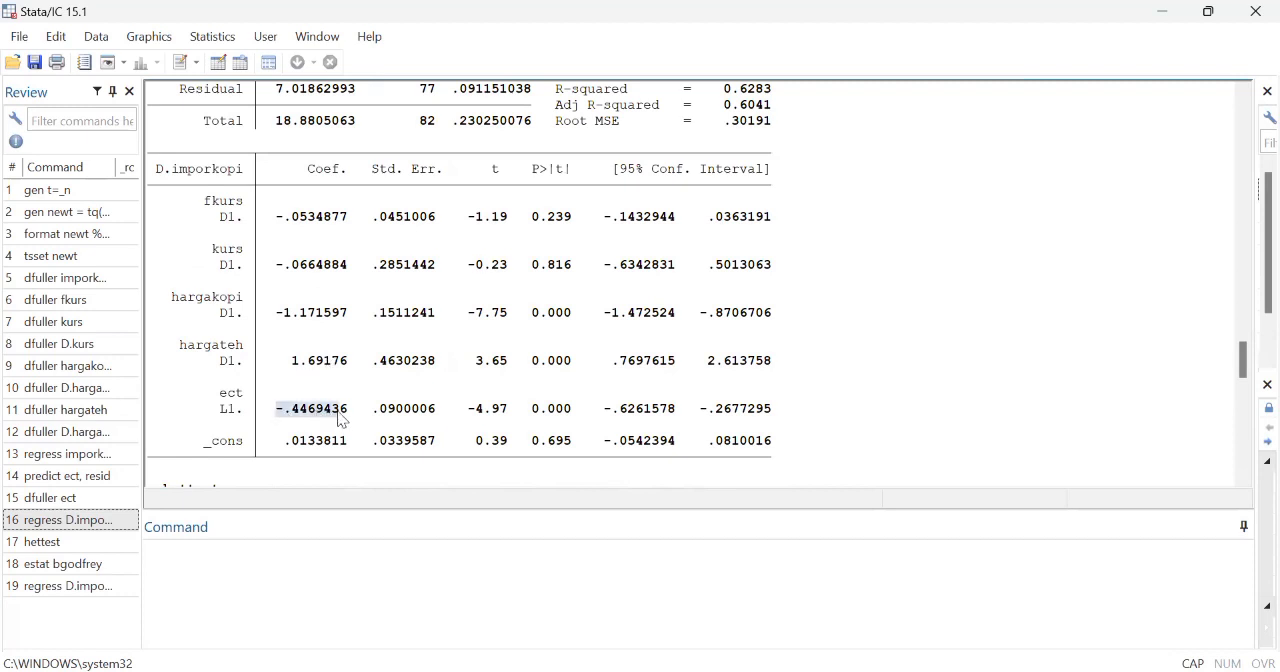
{"action": "scroll", "coordinate": [340, 420], "scroll_direction": "down", "scroll_amount": 10}
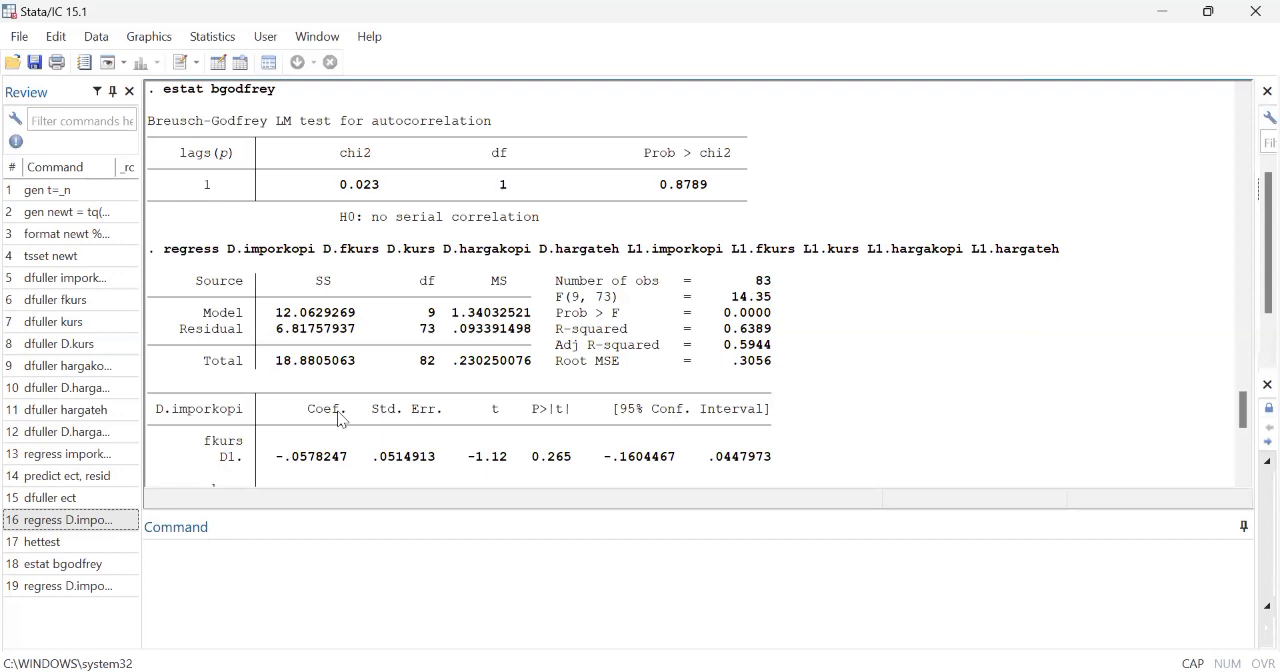
{"action": "scroll", "coordinate": [340, 420], "scroll_direction": "down", "scroll_amount": 1}
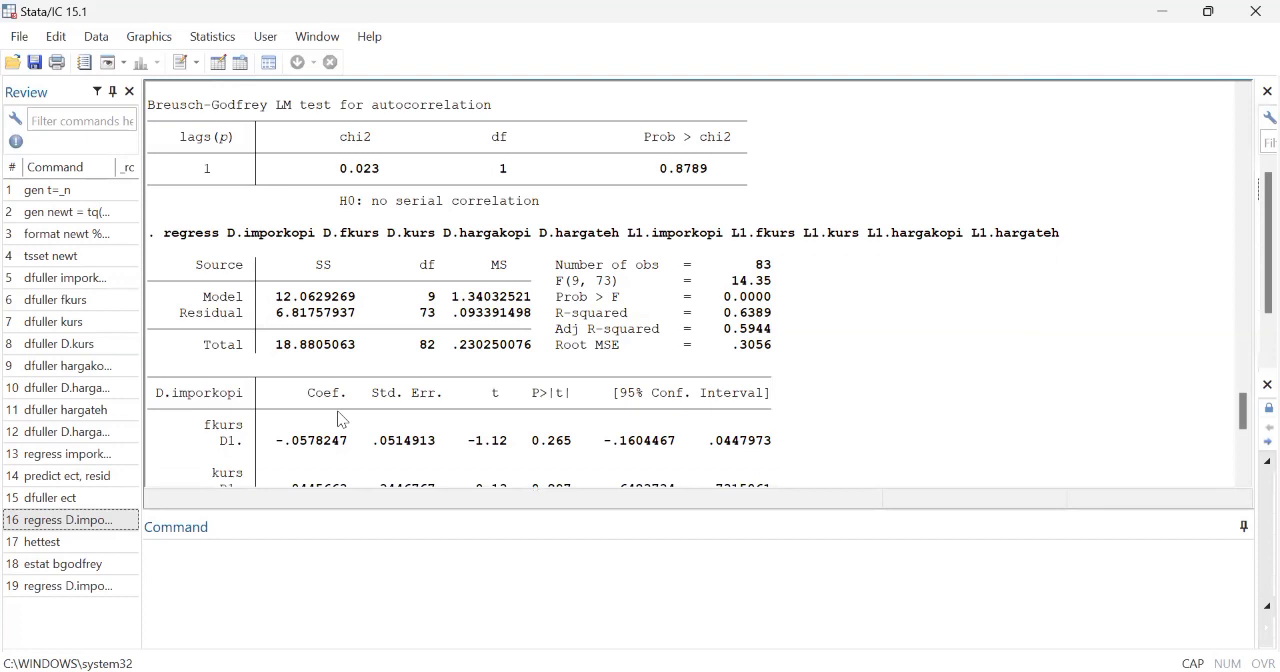
{"action": "scroll", "coordinate": [340, 420], "scroll_direction": "down", "scroll_amount": 6}
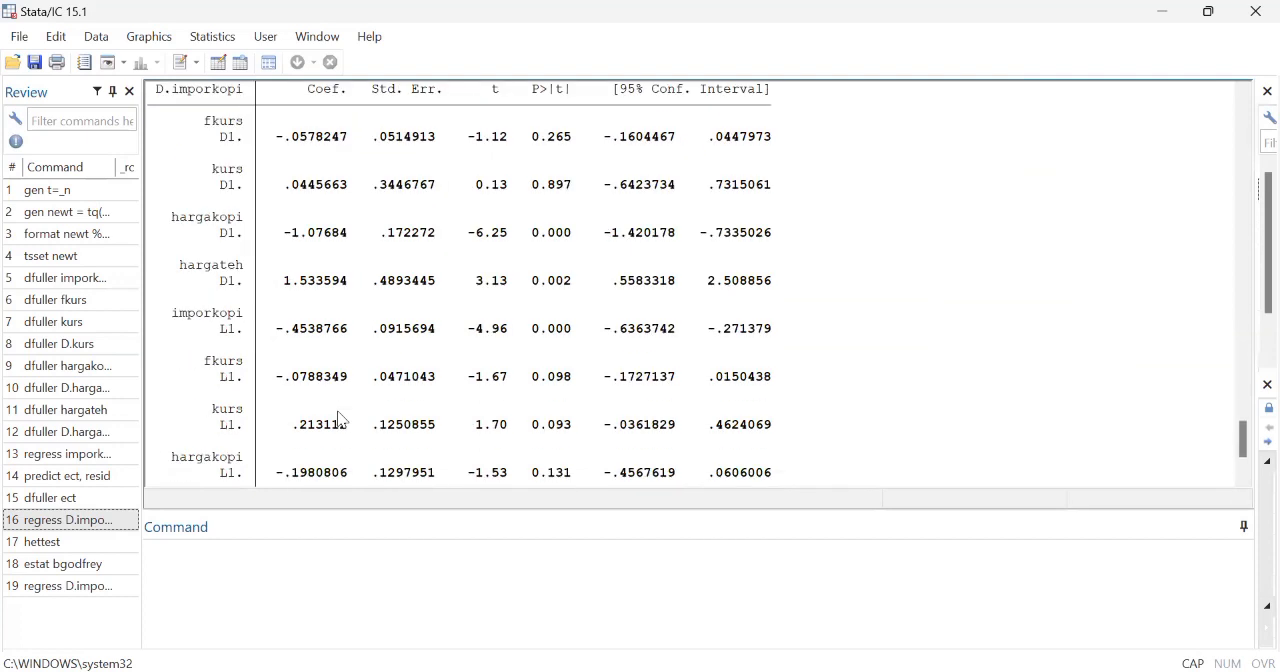
{"action": "scroll", "coordinate": [340, 420], "scroll_direction": "down", "scroll_amount": 1}
{"action": "scroll", "coordinate": [340, 420], "scroll_direction": "down", "scroll_amount": 3}
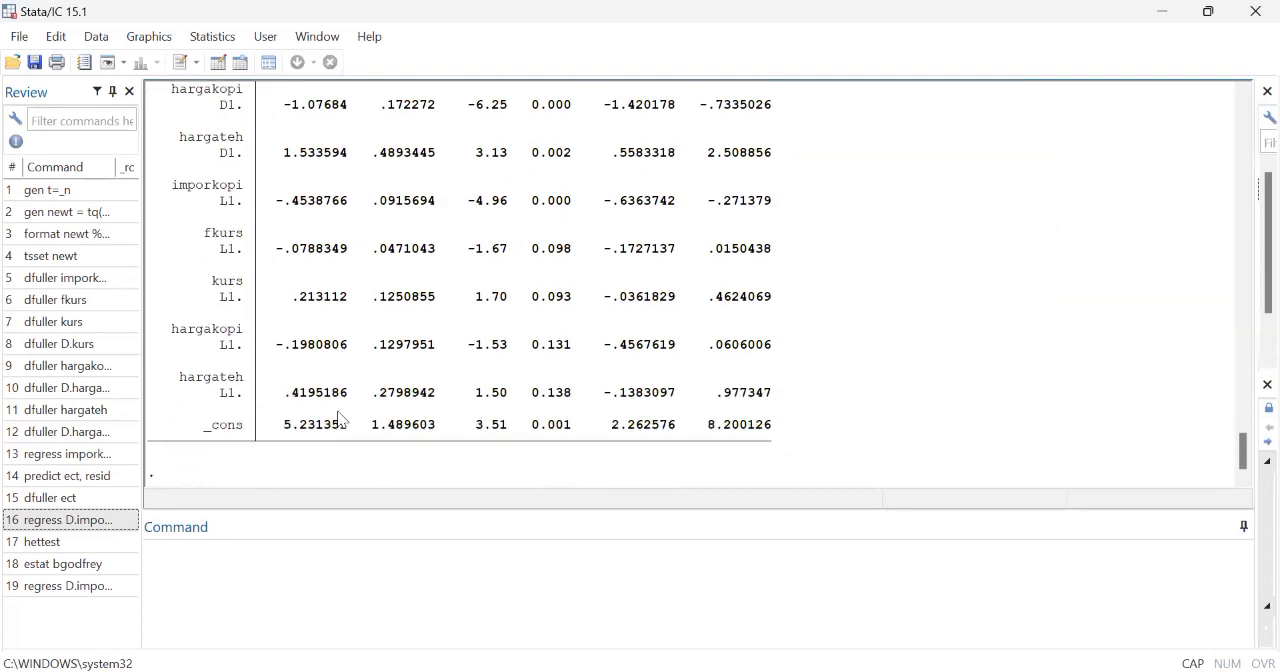
Step: Install the ardl package with ssc install ardl and check the installation message
{"action": "left_click", "coordinate": [157, 585]}
{"action": "key", "text": "Caps_Lock"}
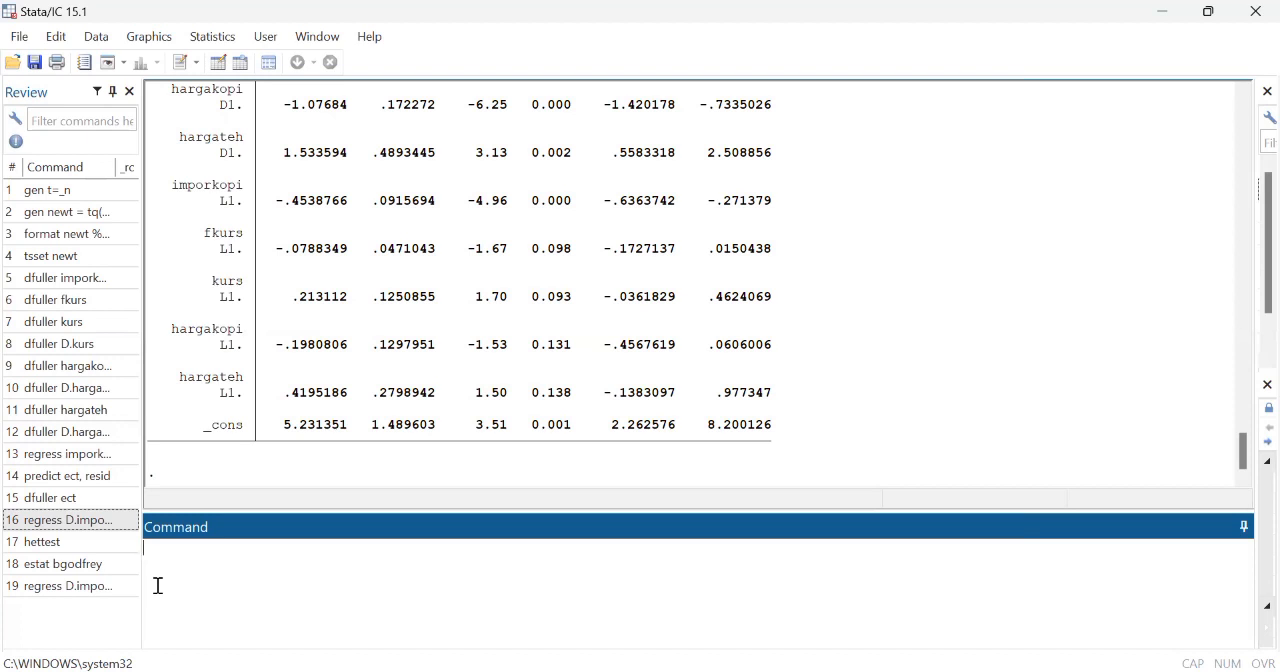
{"action": "type", "text": "ssc installa"}
{"action": "key", "text": "BackSpace"}
{"action": "type", "text": "ardl"}
{"action": "key", "text": "Return"}
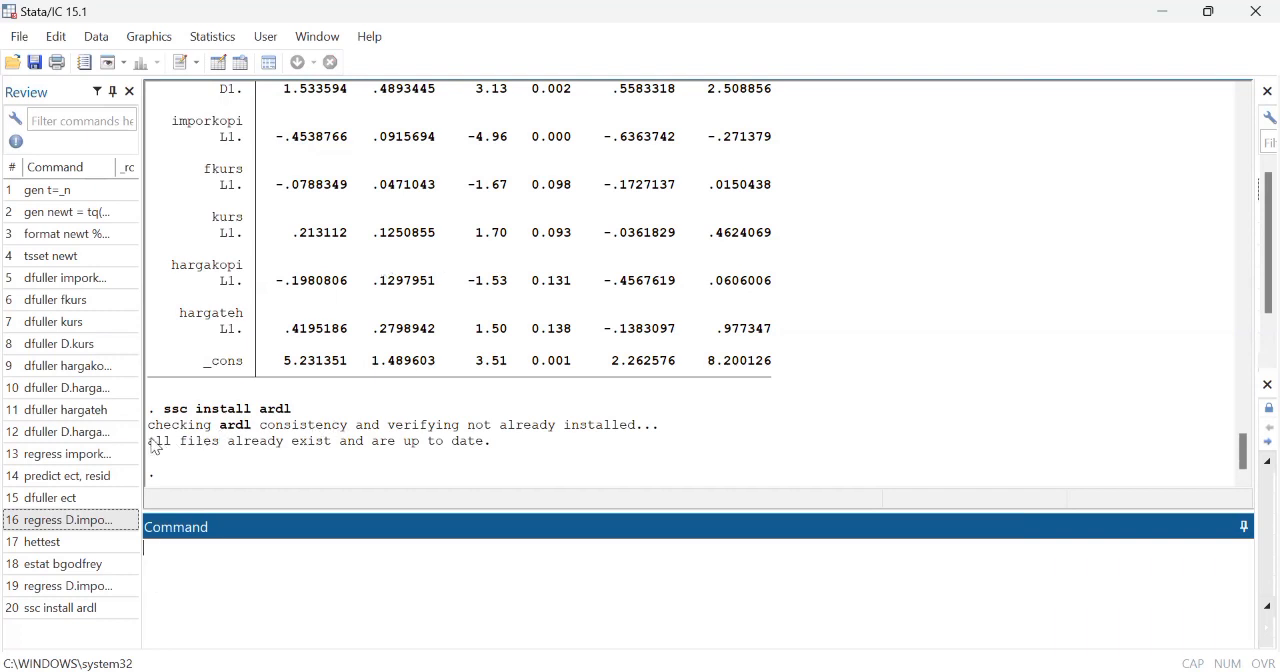
{"action": "left_click_drag", "start_coordinate": [150, 446], "coordinate": [487, 453]}
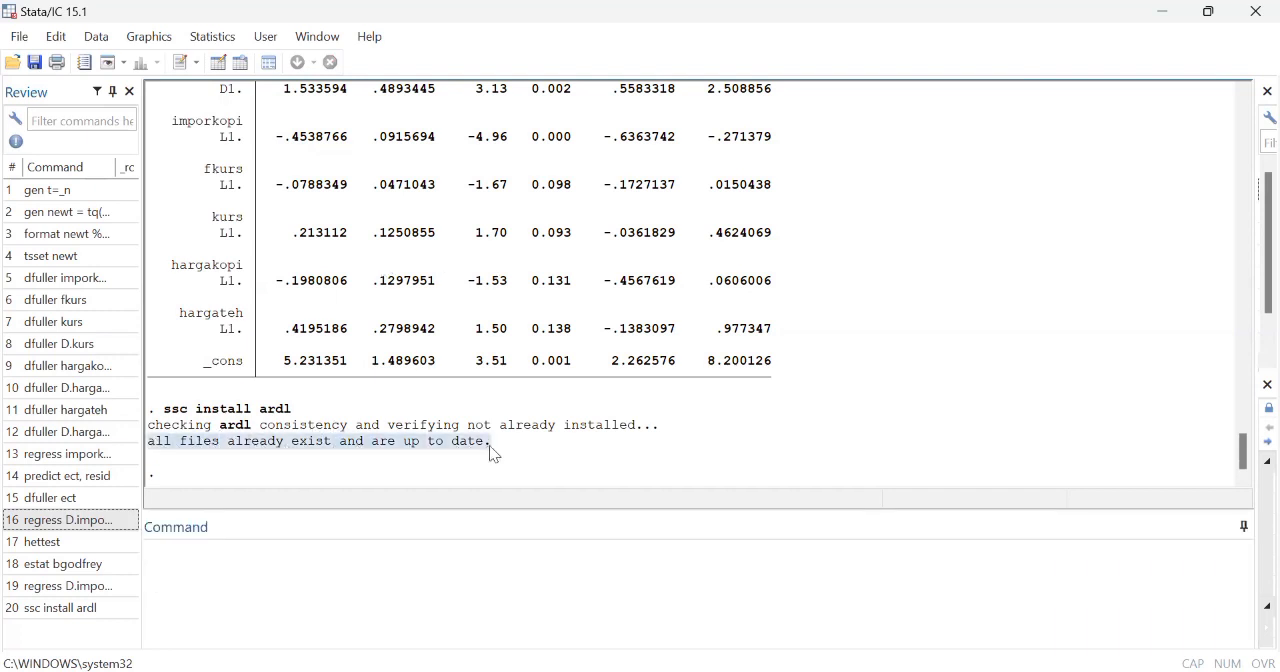
{"action": "left_click", "coordinate": [281, 441]}
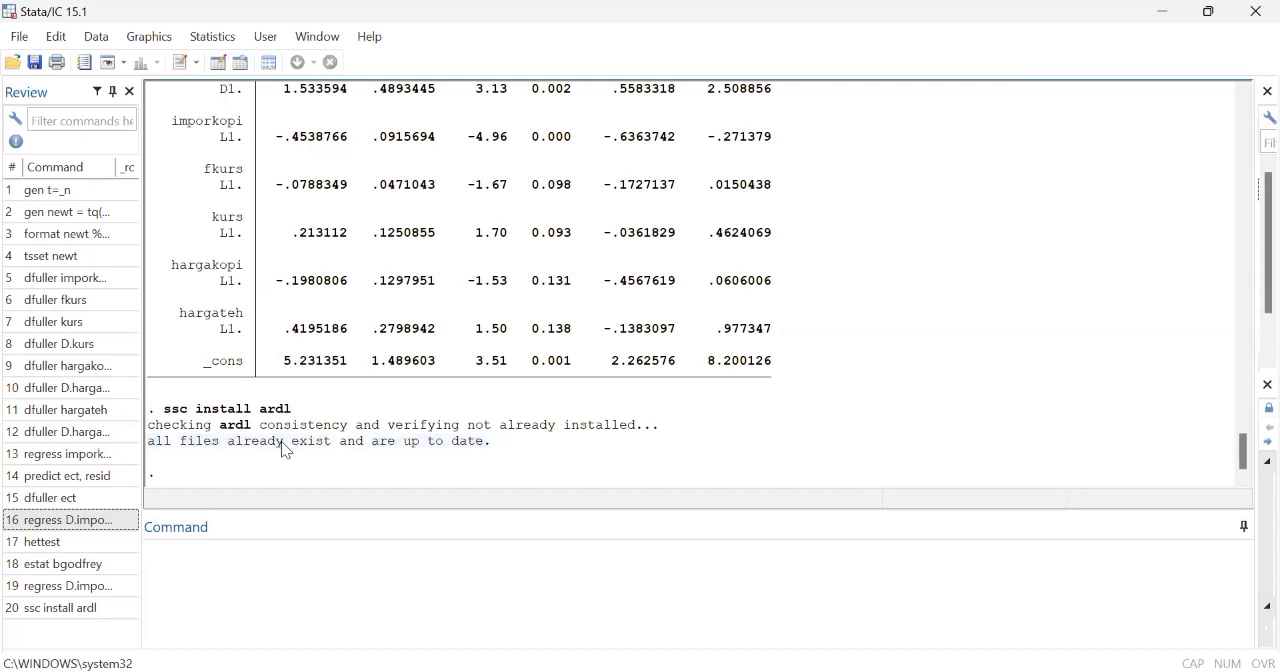
{"action": "left_click", "coordinate": [165, 561]}
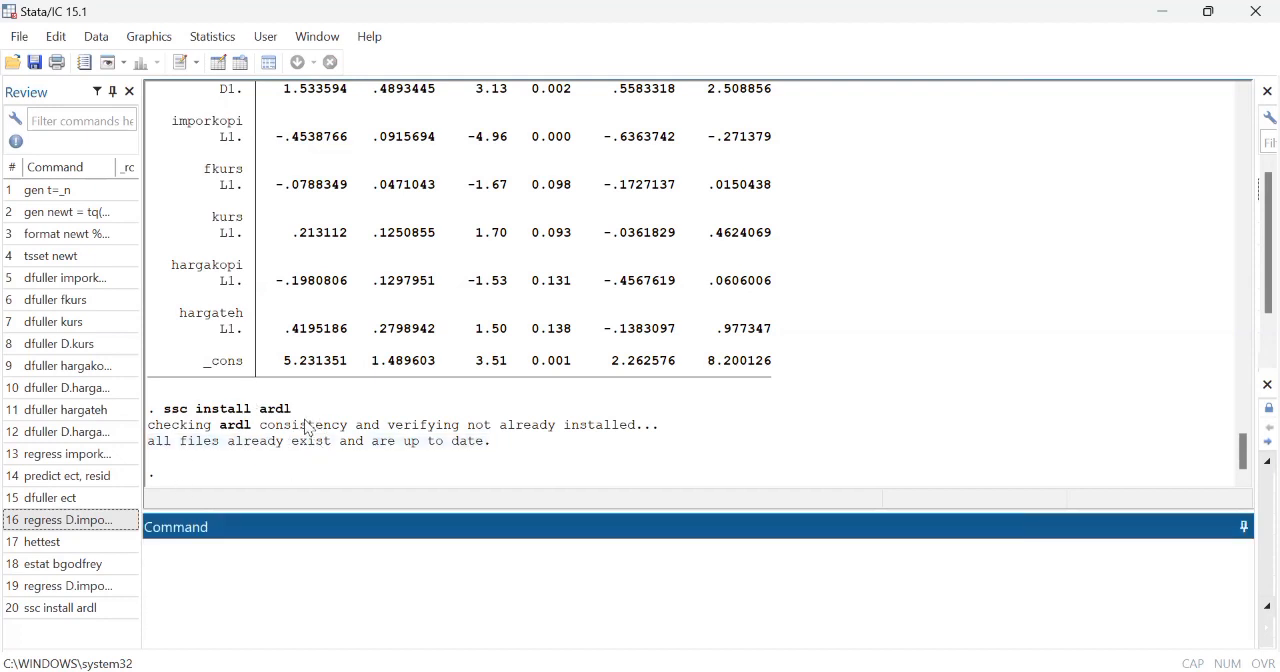
{"action": "left_click_drag", "start_coordinate": [225, 441], "coordinate": [320, 466]}
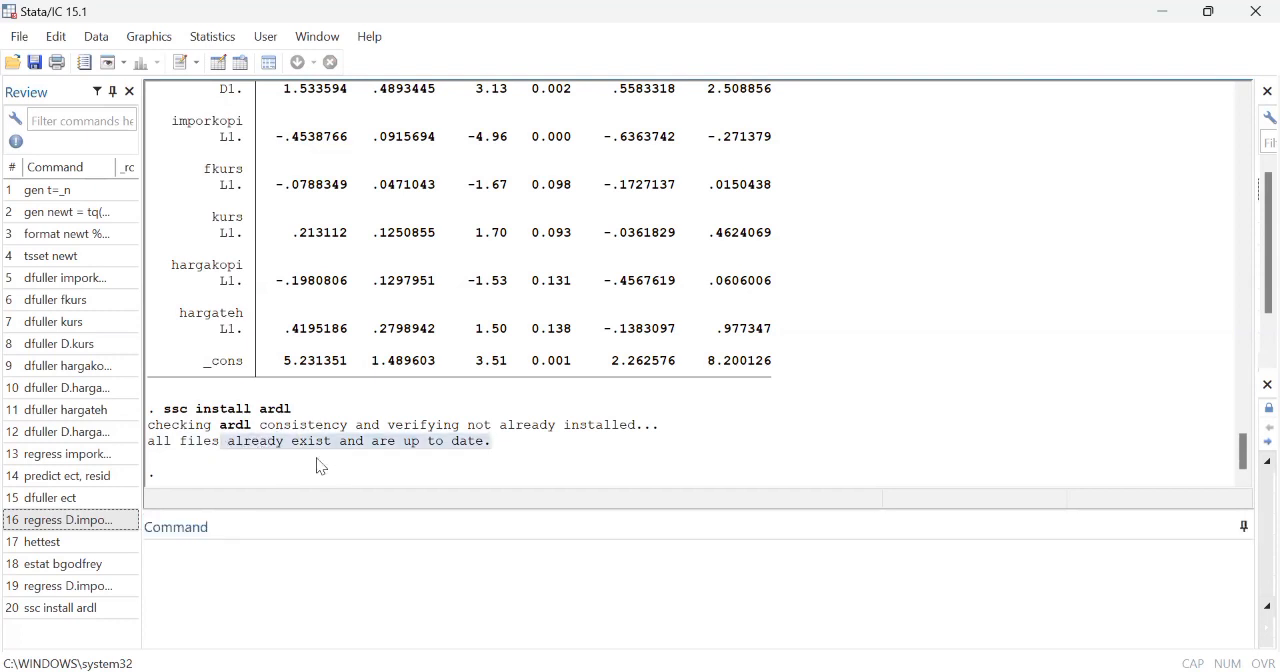
Step: Enter an ardl command with imporkopi as dependent variable and fkurs, kurs, hargakopi and hargateh as regressors
{"action": "left_click", "coordinate": [202, 562]}
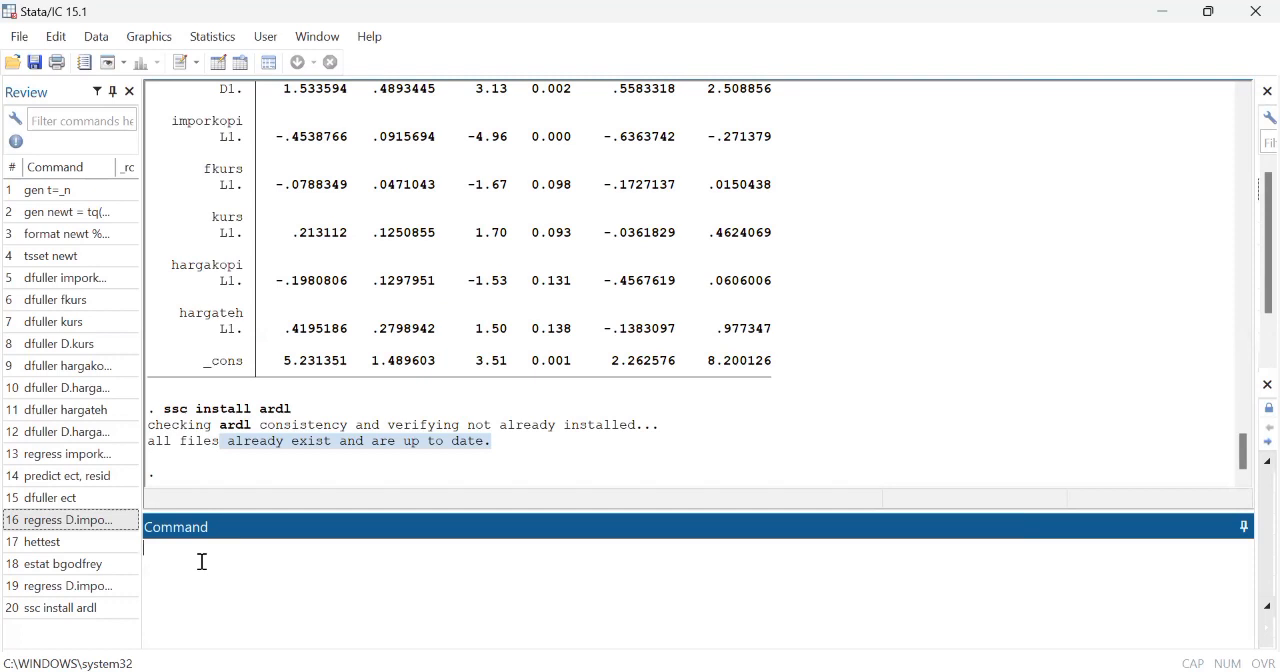
{"action": "type", "text": "ardl importkopi fkurs kurs "}
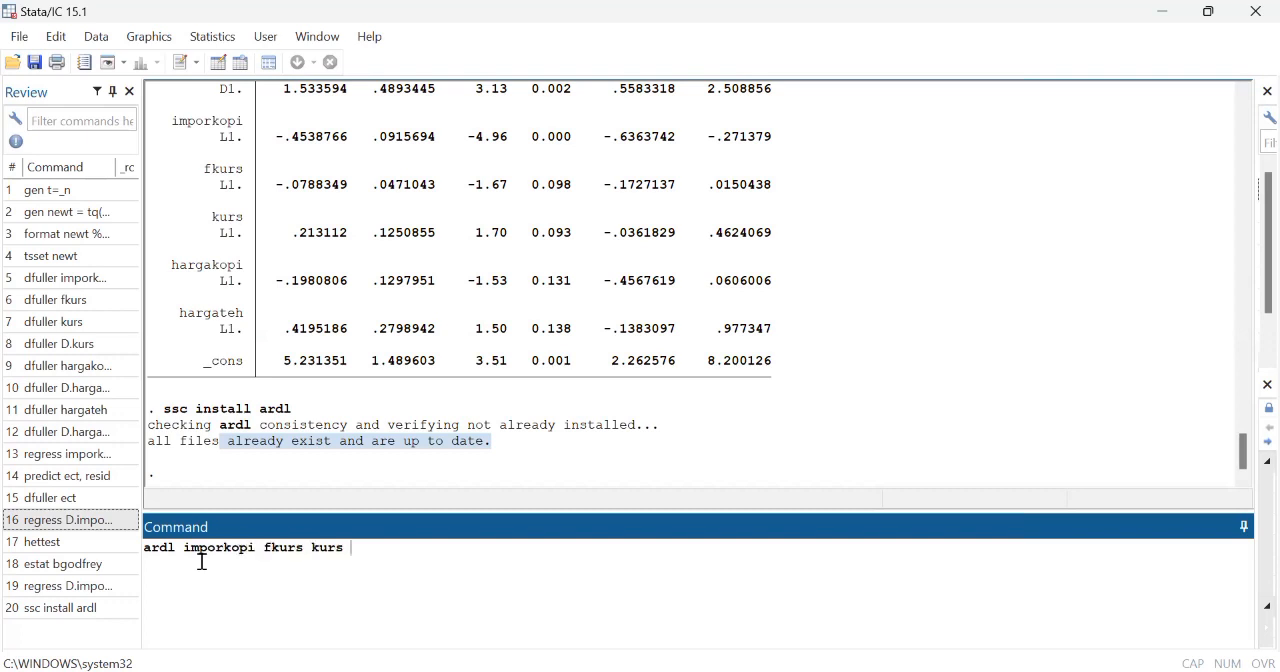
{"action": "type", "text": "hargakopi hargateh"}
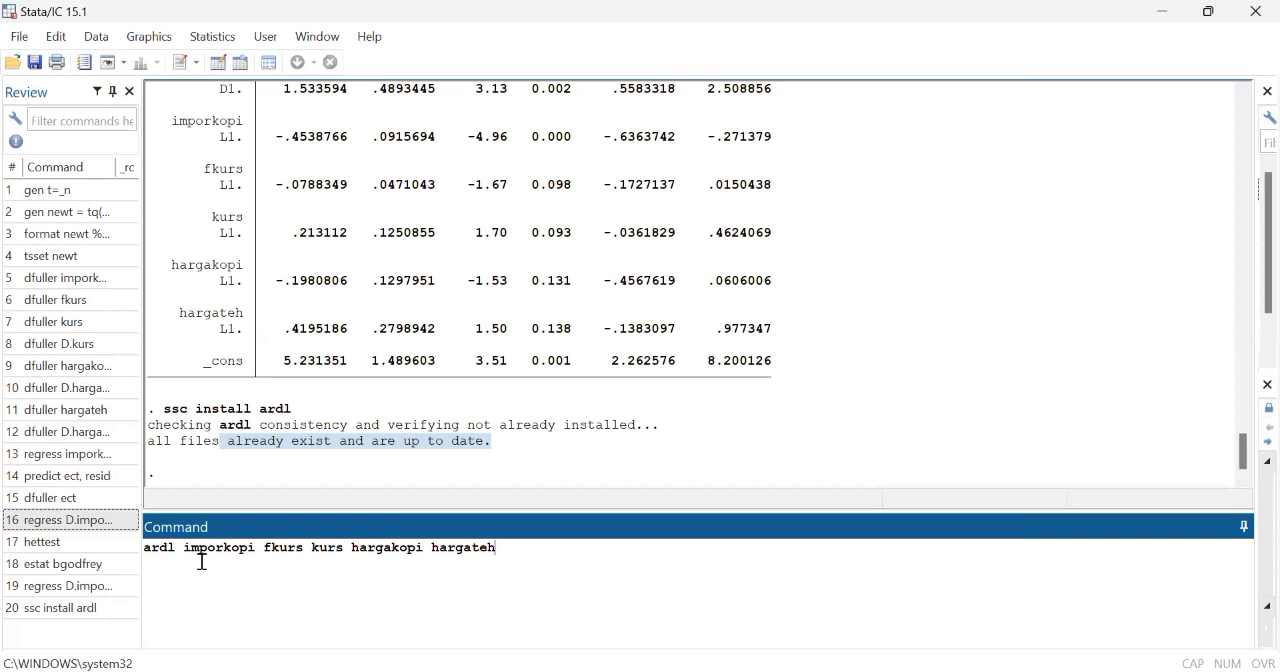
{"action": "type", "text": ", lags(1 1 1 1 1)"}
Step: Add the option lags(1 1 1 1 1) to the ardl command, run it, and review the coefficient table
{"action": "key", "text": "Return"}
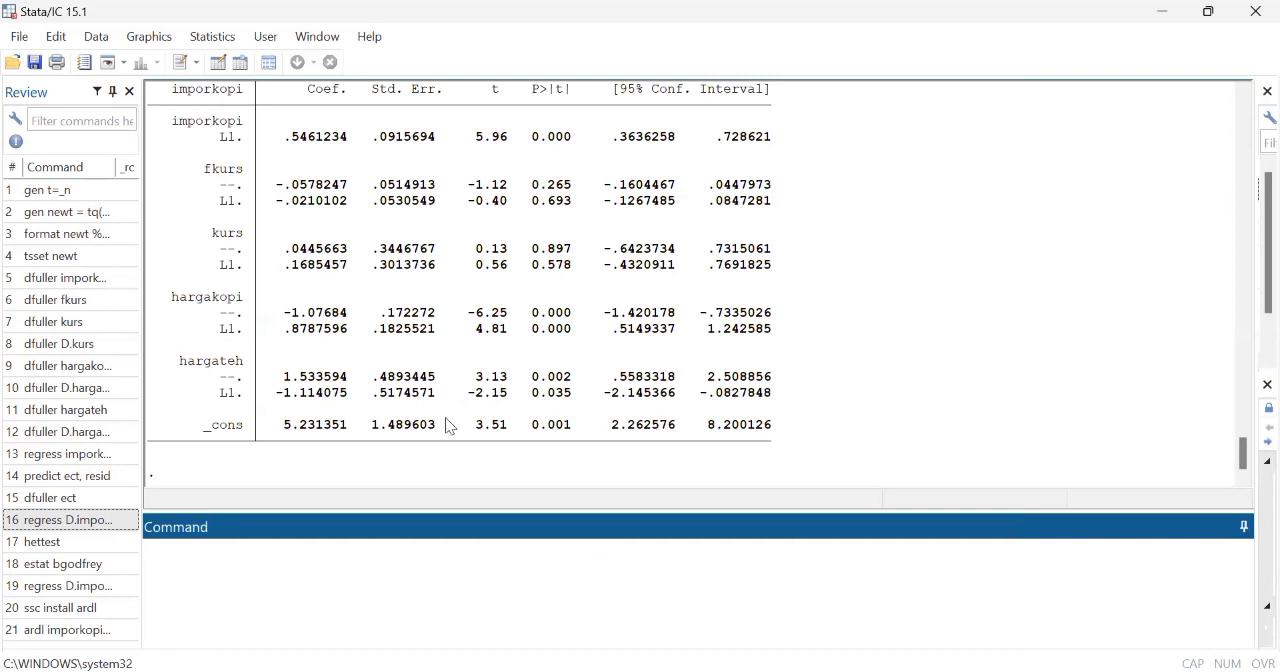
{"action": "scroll", "coordinate": [448, 426], "scroll_direction": "up", "scroll_amount": 2}
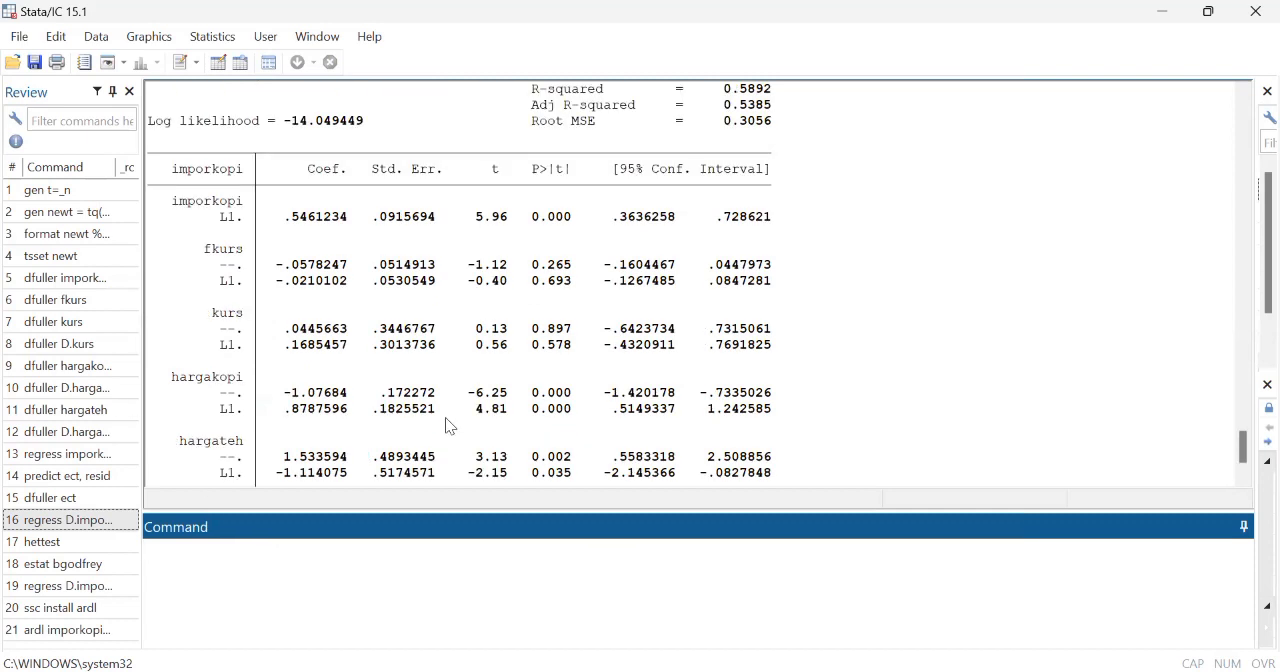
{"action": "scroll", "coordinate": [447, 420], "scroll_direction": "down", "scroll_amount": 1}
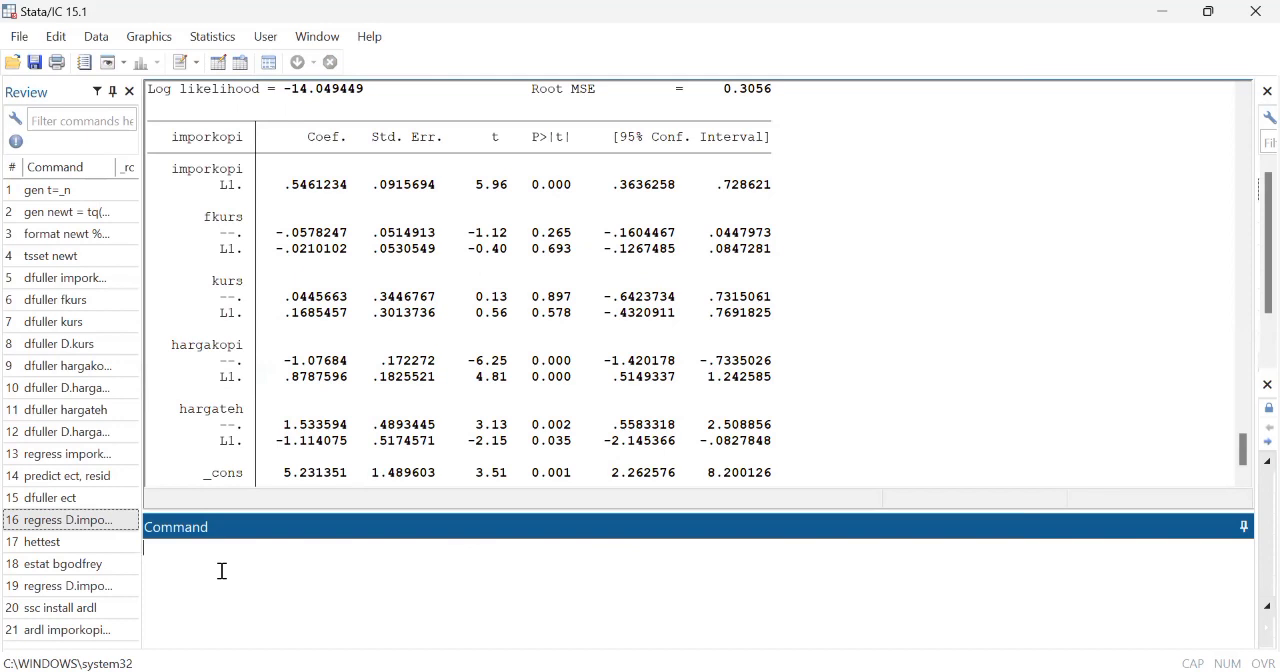
Step: Reuse the previous ardl command, add the ec1 option after lags(1 1 1 1 1), and run it
{"action": "type", "text": "ardl"}
{"action": "key", "text": "BackSpace"}
{"action": "key", "text": "BackSpace"}
{"action": "key", "text": "BackSpace"}
{"action": "key", "text": "BackSpace"}
{"action": "key", "text": "BackSpace"}
{"action": "left_click", "coordinate": [87, 625]}
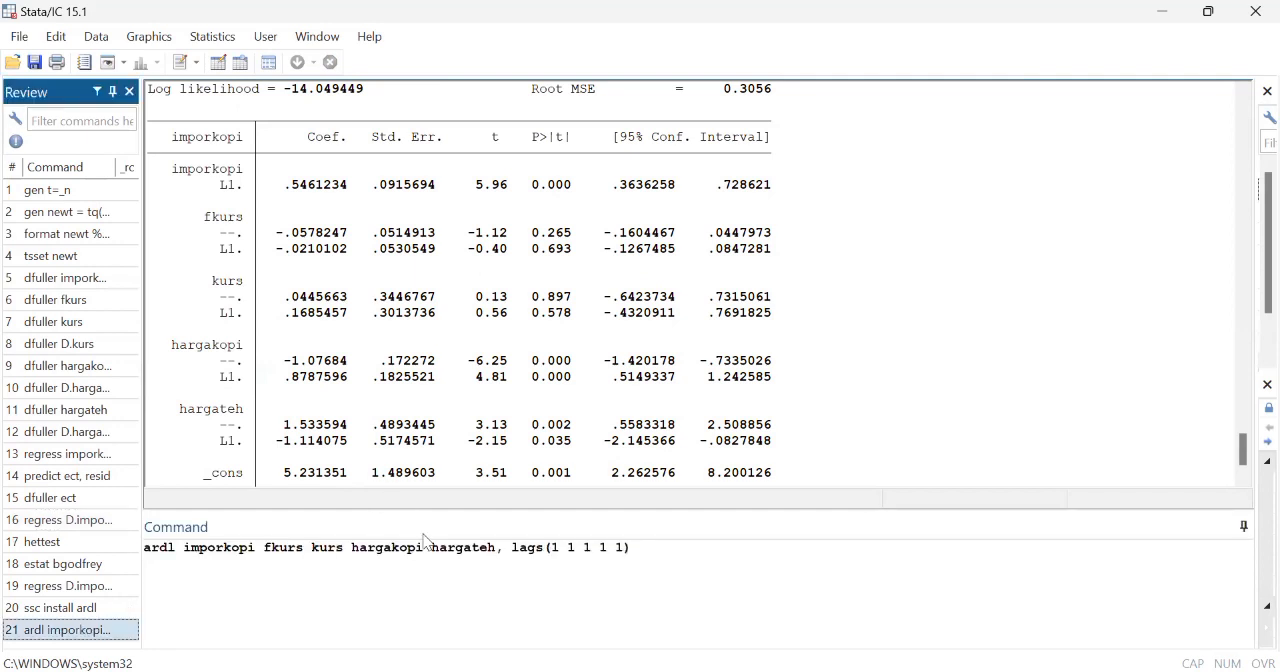
{"action": "left_click", "coordinate": [650, 558]}
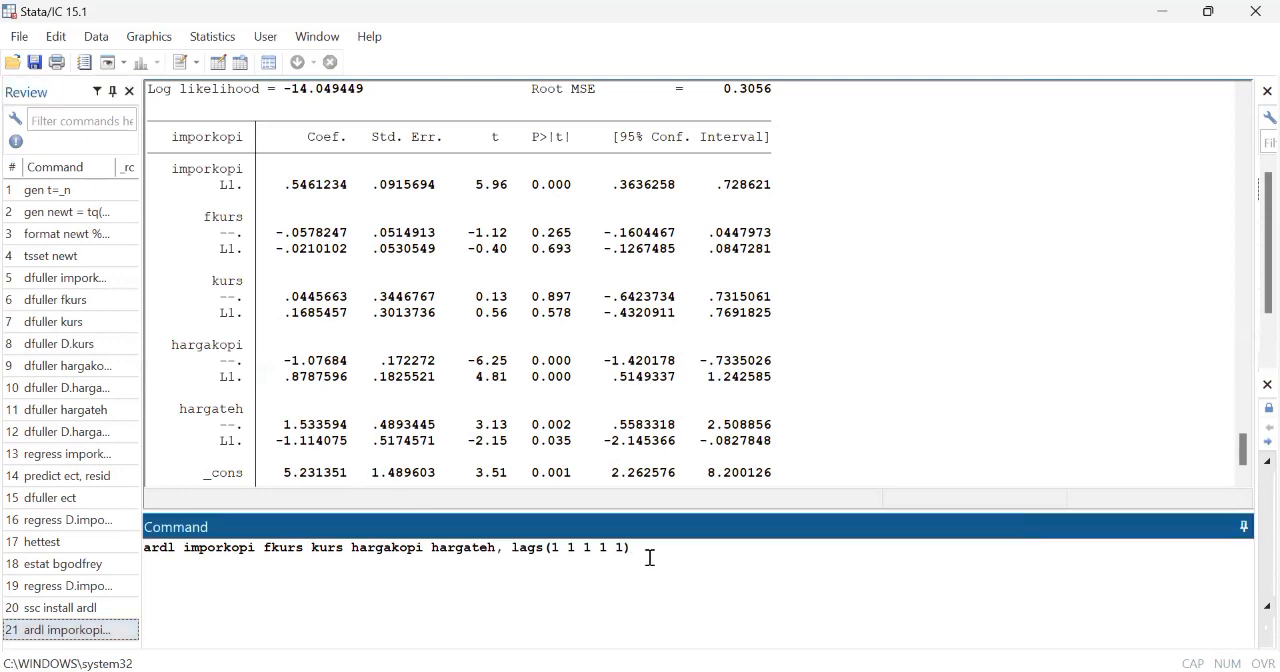
{"action": "type", "text": "ec1"}
{"action": "key", "text": "Return"}
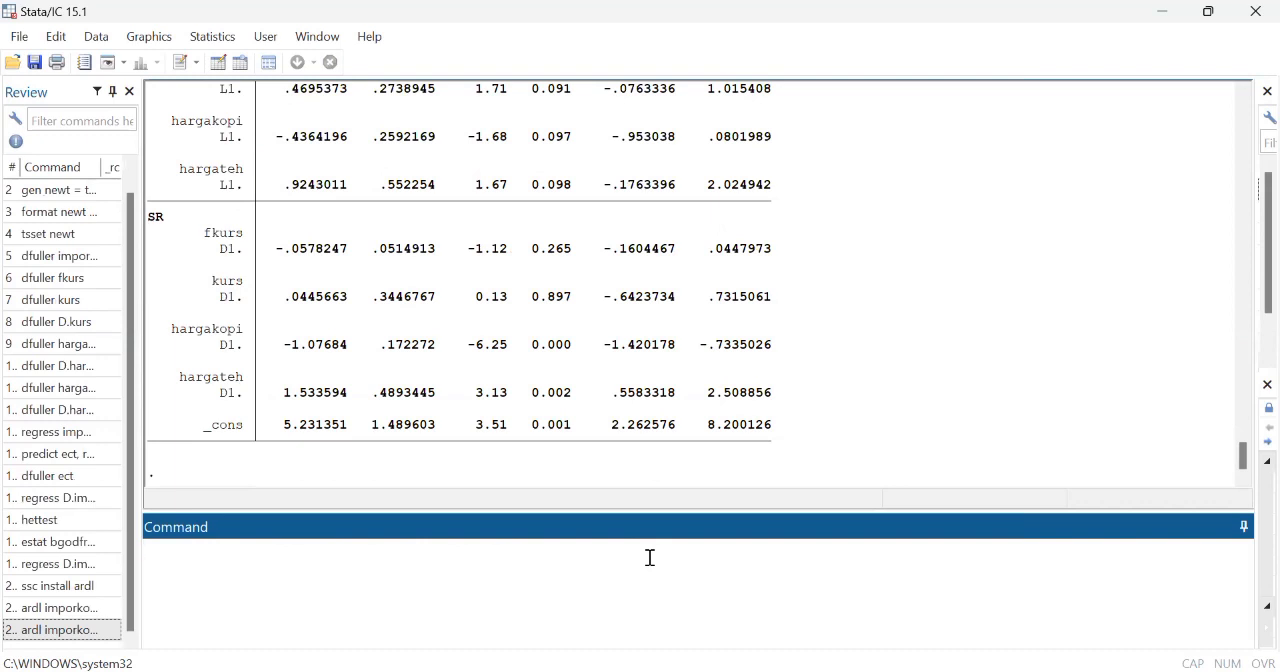
Step: Examine the L1.imporkopi adjustment coefficient in the ADJ section of the error-correction ARDL output
{"action": "scroll", "coordinate": [548, 240], "scroll_direction": "up", "scroll_amount": 2}
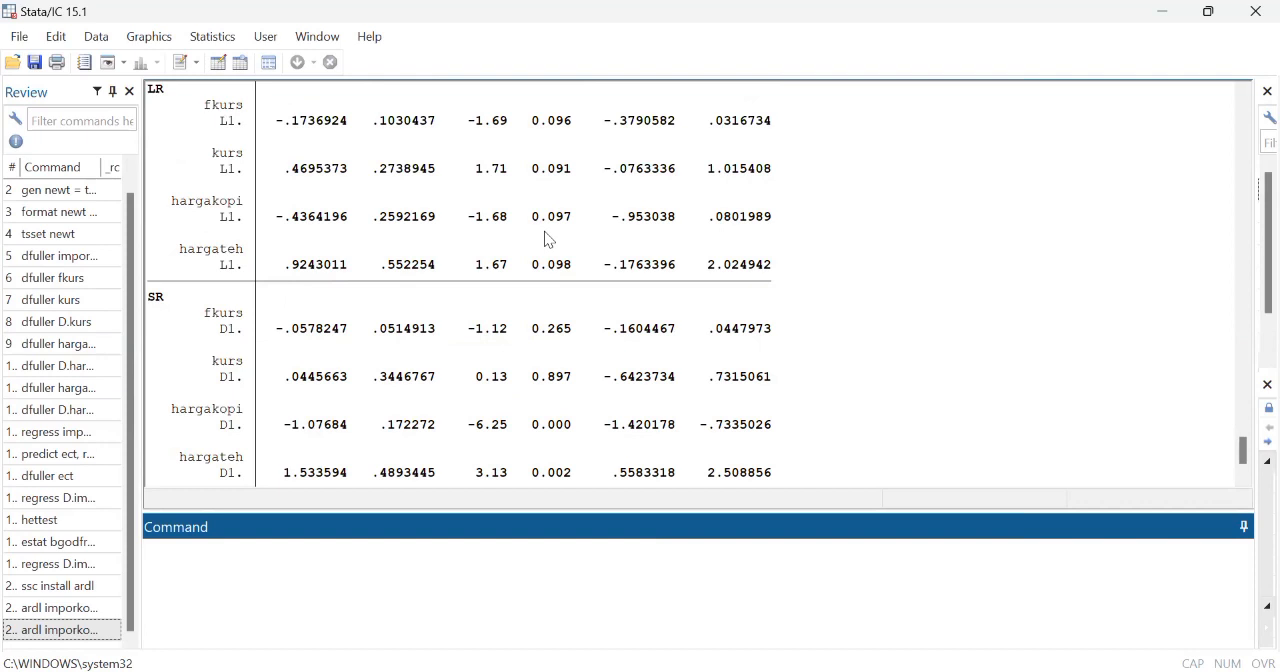
{"action": "scroll", "coordinate": [548, 240], "scroll_direction": "up", "scroll_amount": 7}
{"action": "scroll", "coordinate": [548, 240], "scroll_direction": "down", "scroll_amount": 9}
{"action": "scroll", "coordinate": [374, 220], "scroll_direction": "up", "scroll_amount": 6}
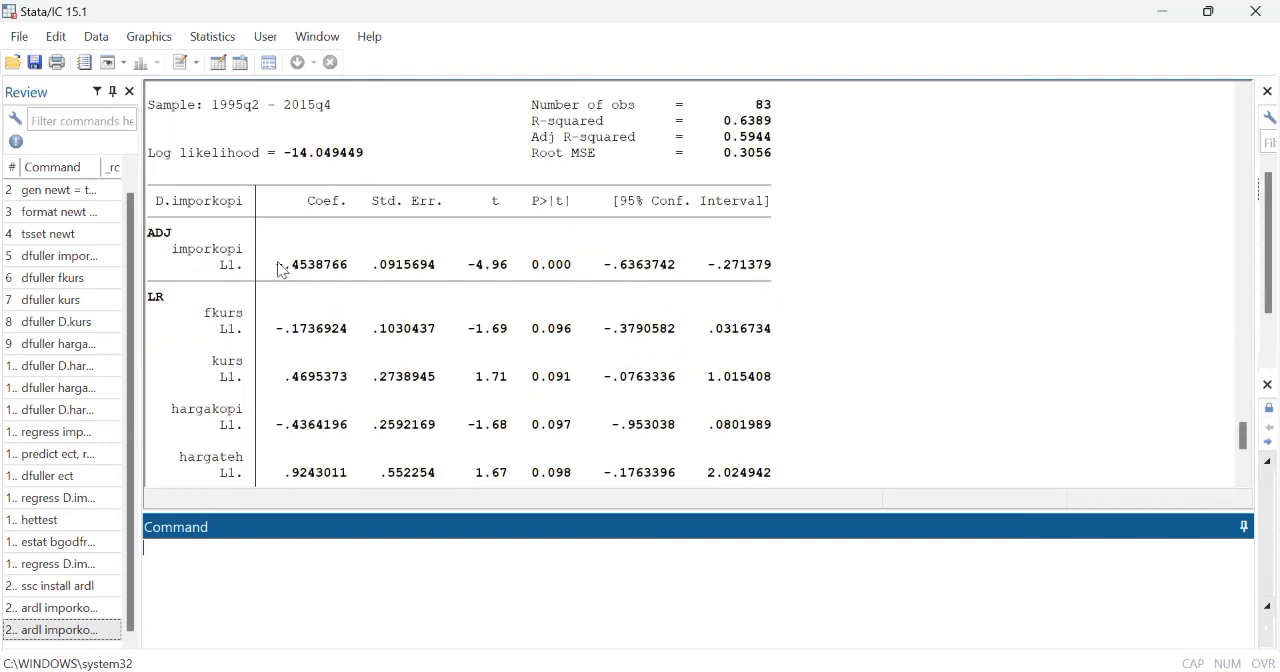
{"action": "left_click_drag", "start_coordinate": [277, 265], "coordinate": [346, 273]}
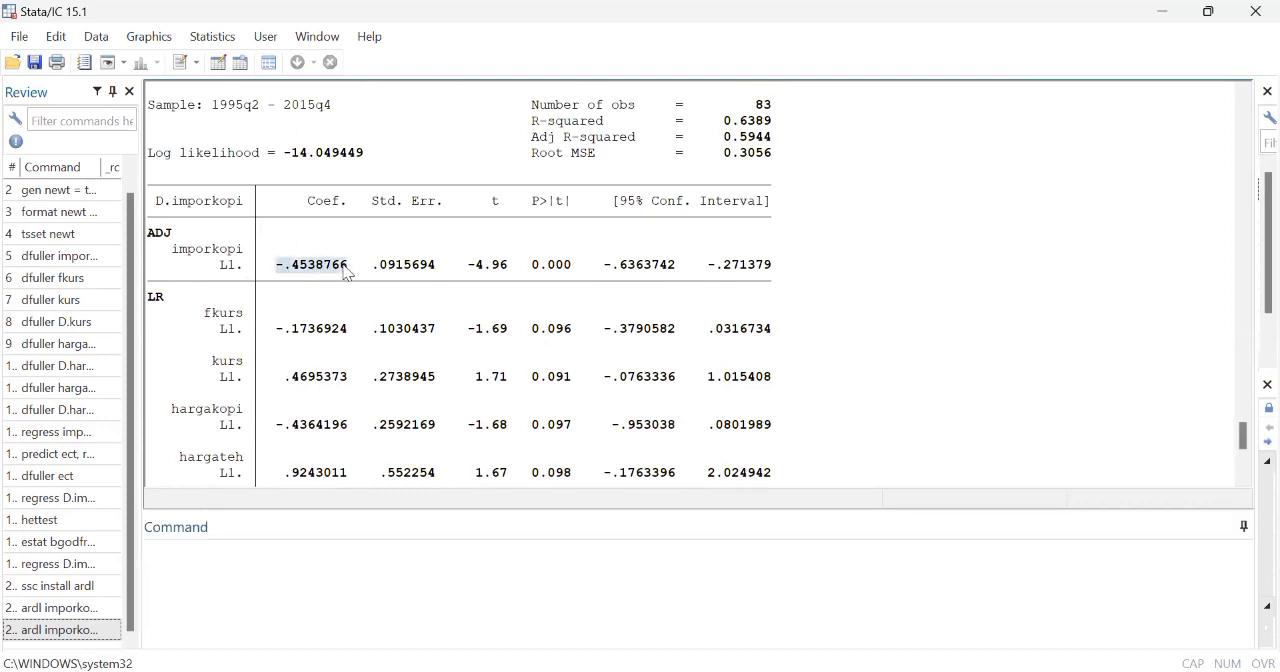
Step: Compare the ADJ coefficient of the ARDL output with the L1.imporkopi coefficient in the earlier one-step regression
{"action": "scroll", "coordinate": [471, 294], "scroll_direction": "up", "scroll_amount": 1}
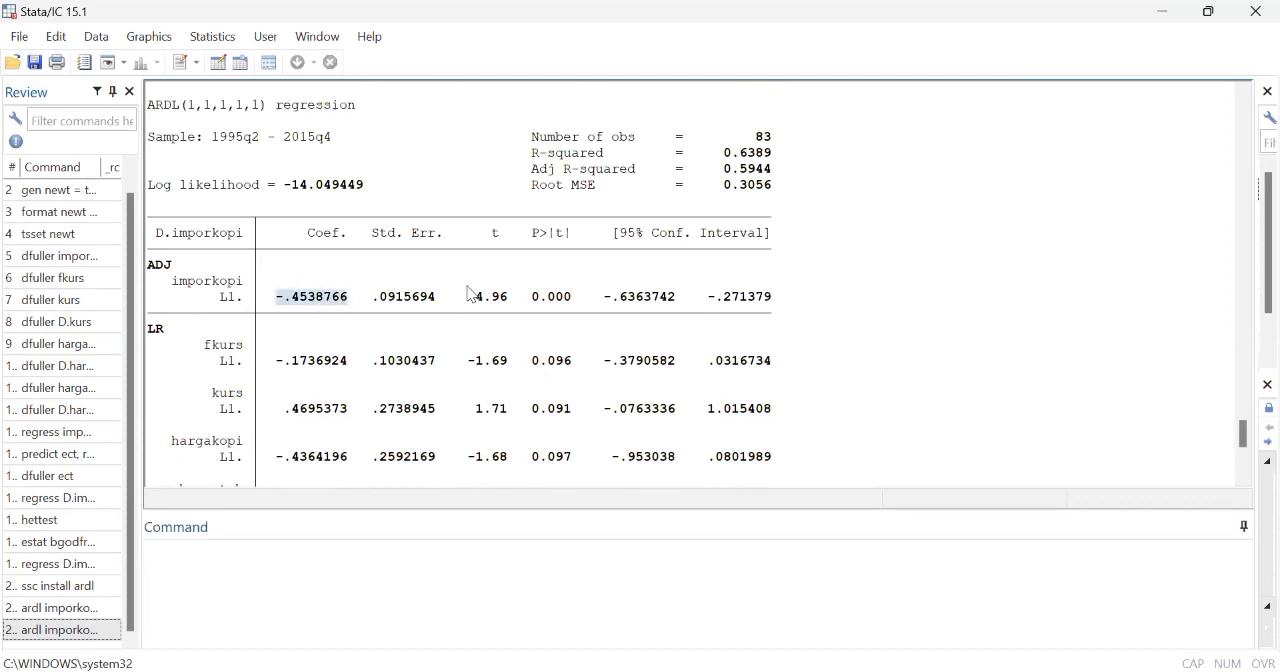
{"action": "scroll", "coordinate": [471, 294], "scroll_direction": "up", "scroll_amount": 1}
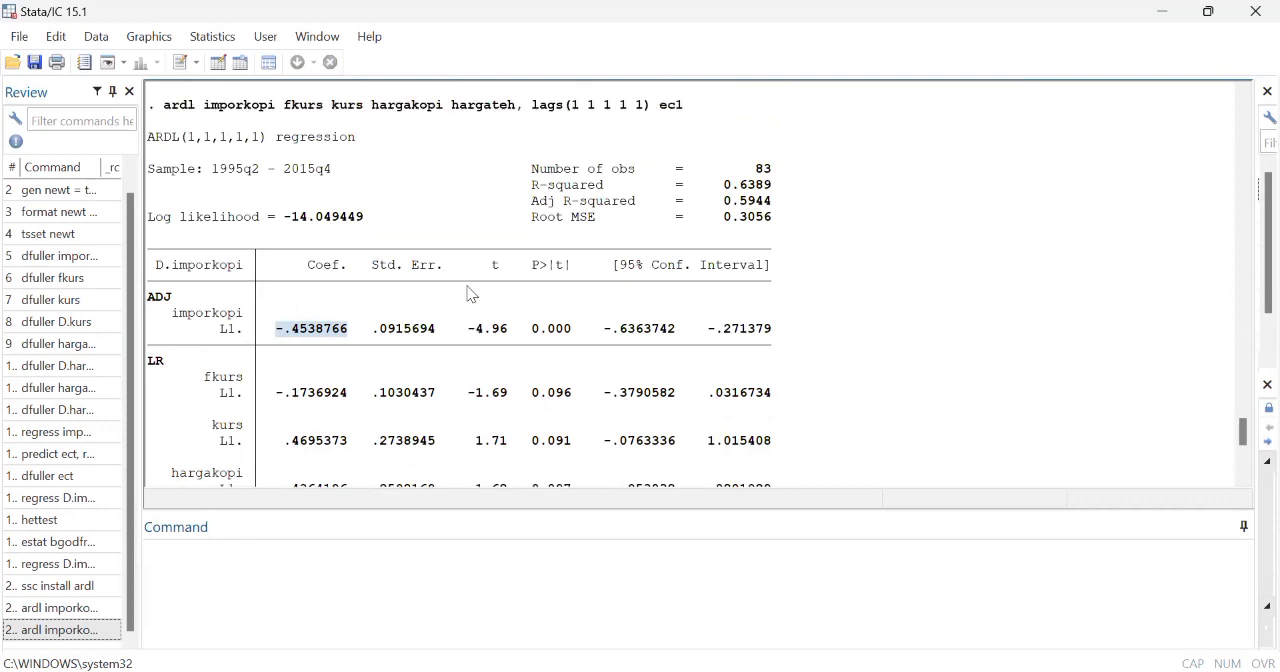
{"action": "scroll", "coordinate": [471, 294], "scroll_direction": "up", "scroll_amount": 9}
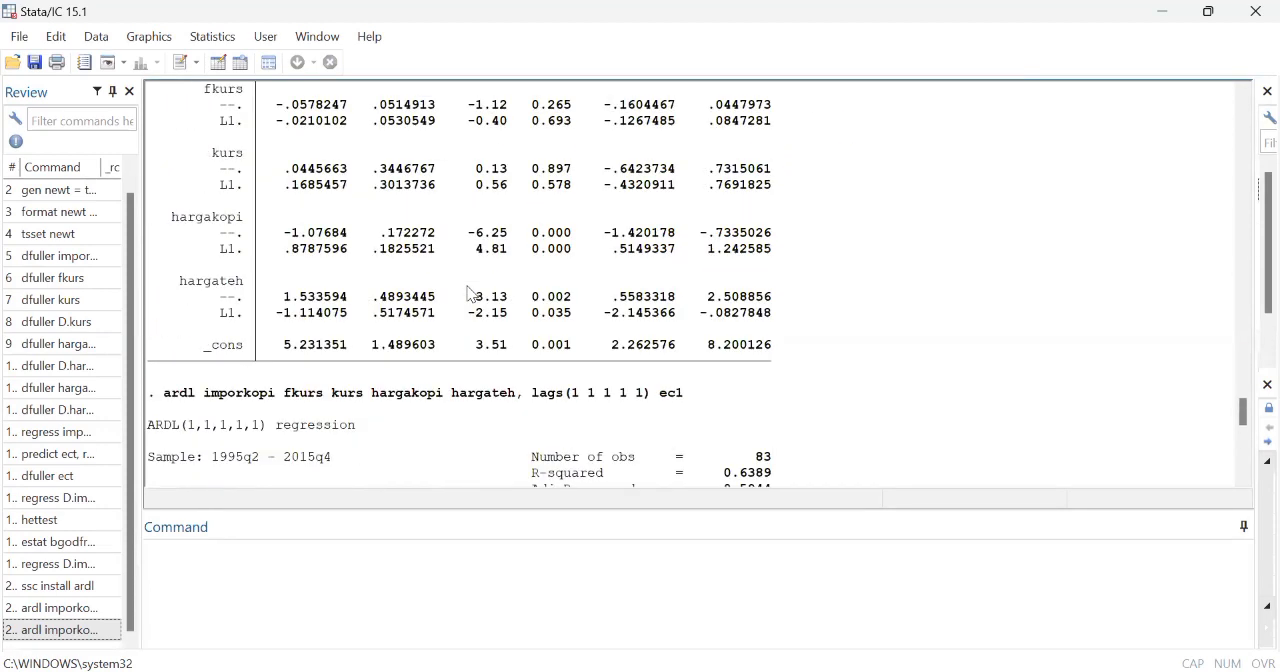
{"action": "scroll", "coordinate": [471, 294], "scroll_direction": "up", "scroll_amount": 3}
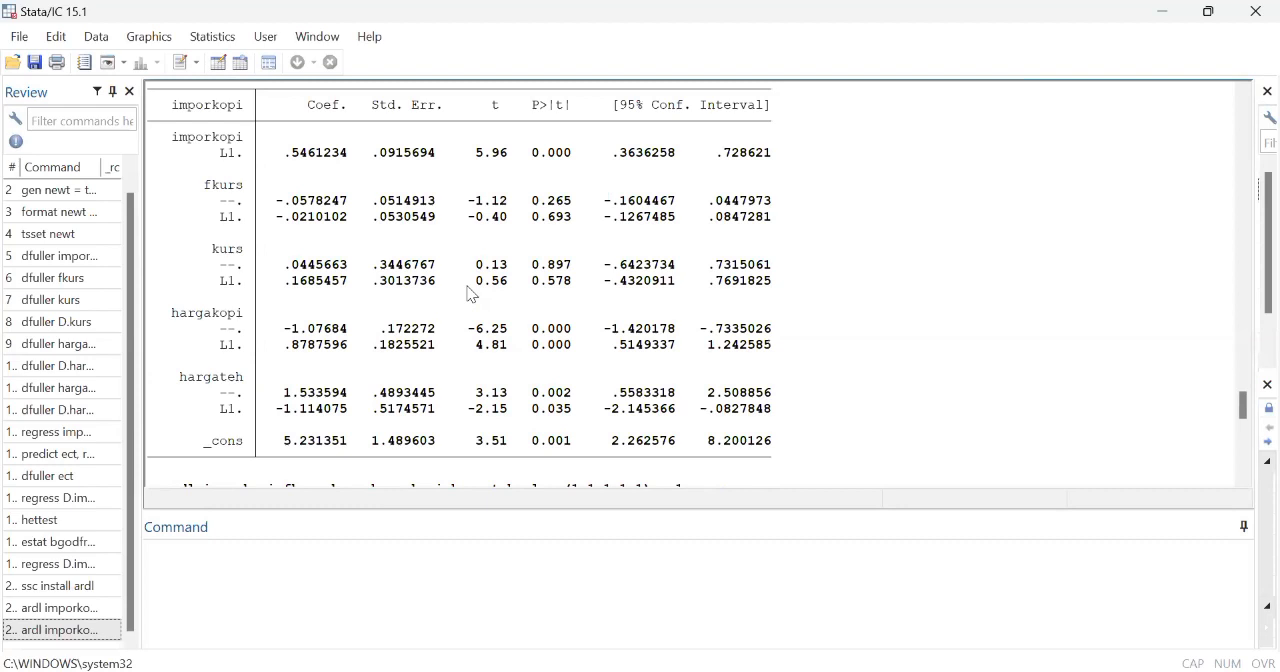
{"action": "scroll", "coordinate": [471, 294], "scroll_direction": "up", "scroll_amount": 17}
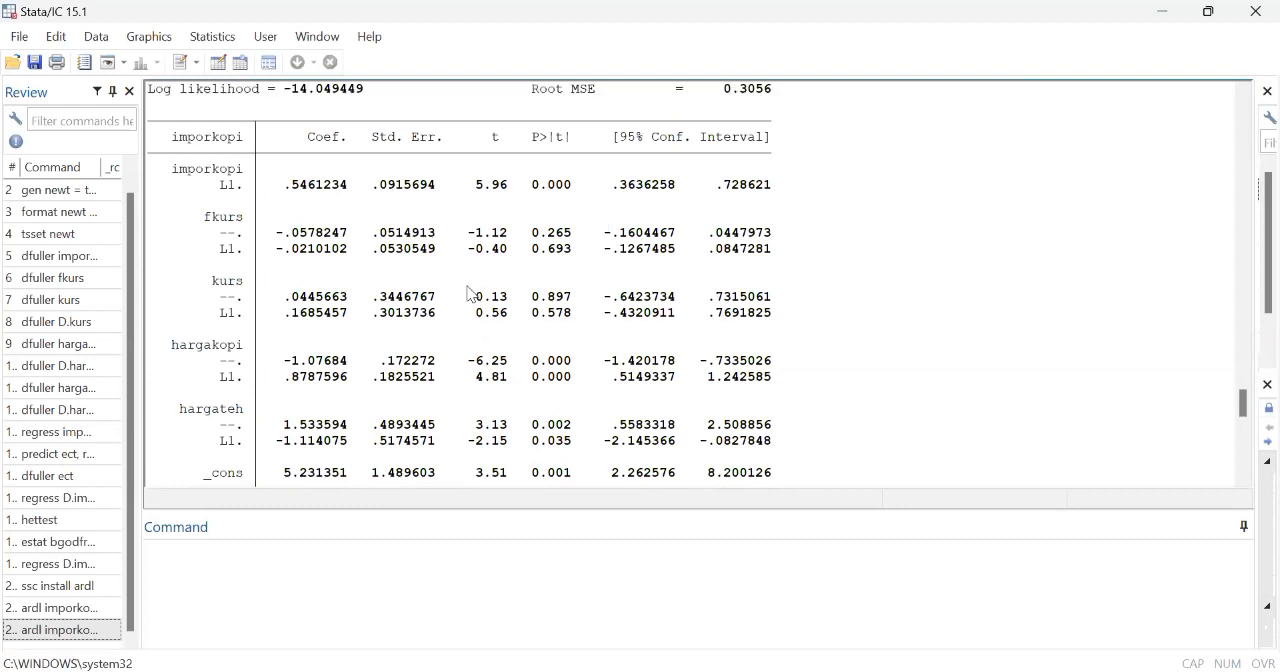
{"action": "scroll", "coordinate": [471, 294], "scroll_direction": "up", "scroll_amount": 1}
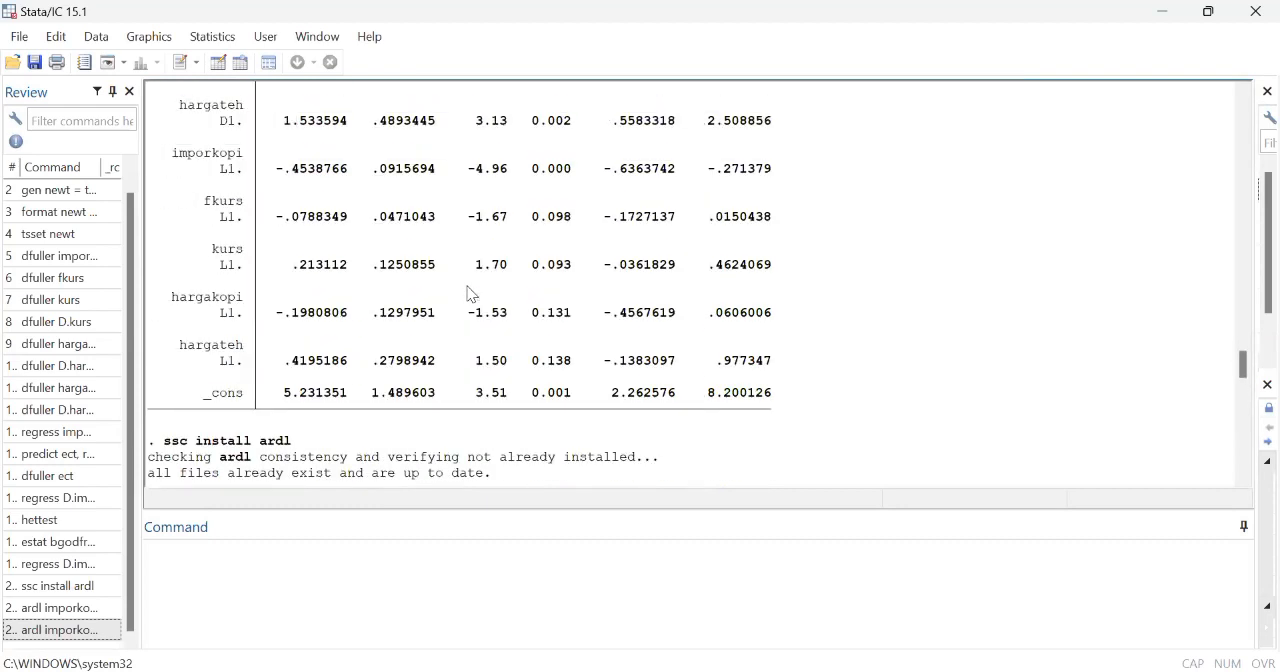
{"action": "scroll", "coordinate": [289, 233], "scroll_direction": "up", "scroll_amount": 1}
{"action": "left_click_drag", "start_coordinate": [283, 224], "coordinate": [345, 222]}
{"action": "scroll", "coordinate": [385, 264], "scroll_direction": "up", "scroll_amount": 5}
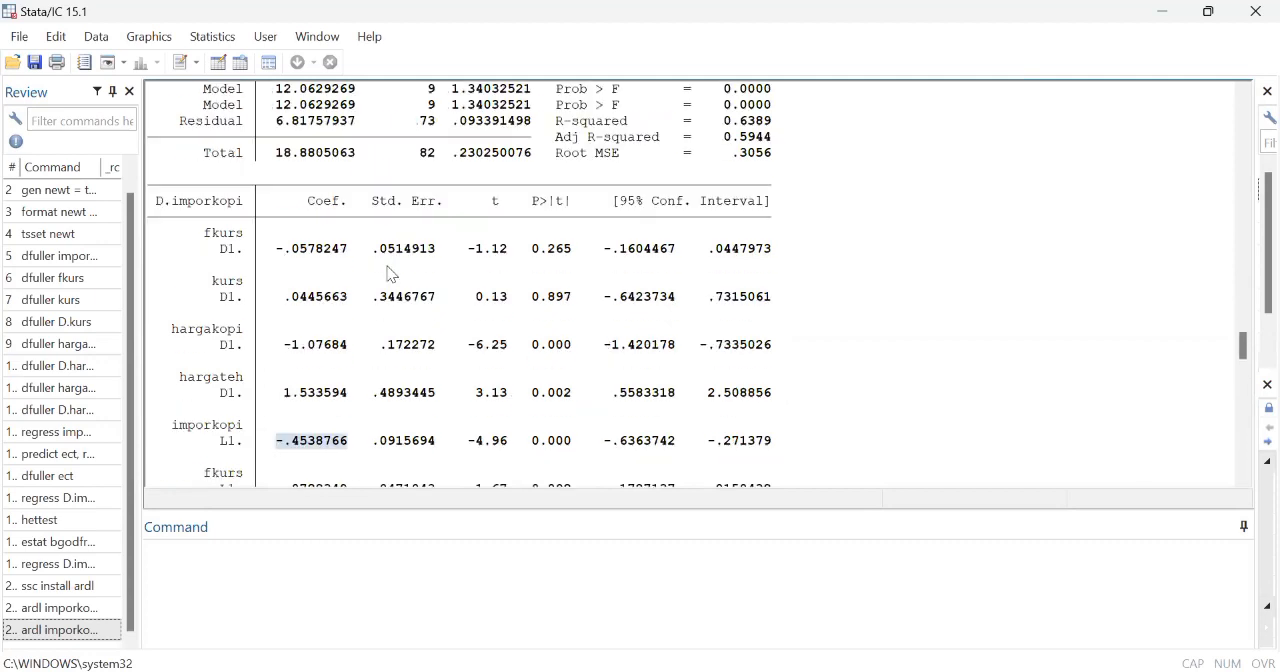
{"action": "scroll", "coordinate": [388, 268], "scroll_direction": "down", "scroll_amount": 19}
{"action": "scroll", "coordinate": [390, 274], "scroll_direction": "up", "scroll_amount": 5}
{"action": "scroll", "coordinate": [390, 274], "scroll_direction": "up", "scroll_amount": 1}
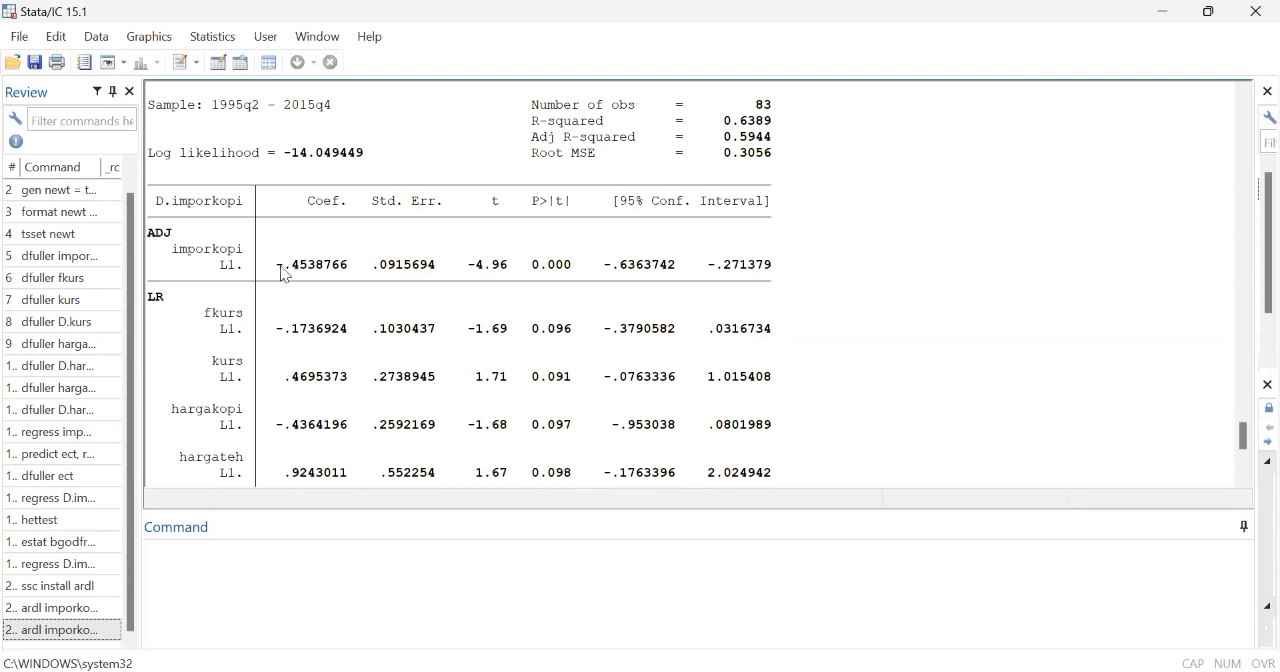
{"action": "left_click_drag", "start_coordinate": [279, 268], "coordinate": [349, 276]}
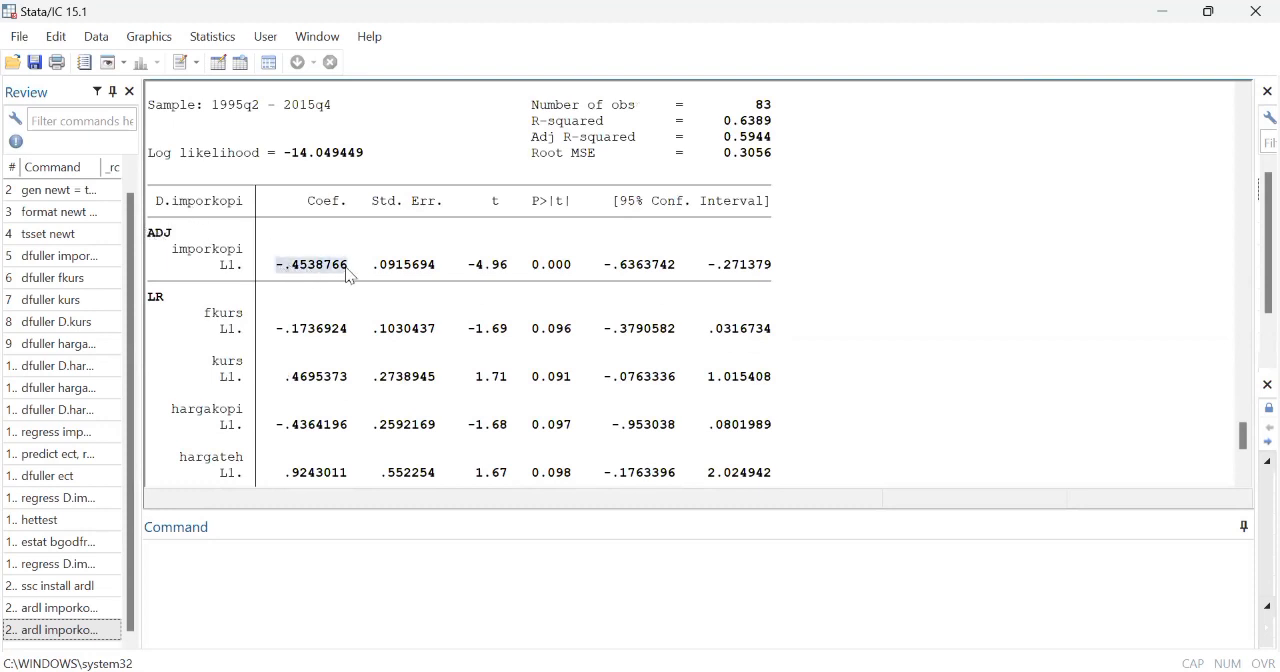
Step: Examine the long-run (LR) and short-run (SR) coefficient sections of the error-correction ARDL output
{"action": "scroll", "coordinate": [349, 276], "scroll_direction": "down", "scroll_amount": 1}
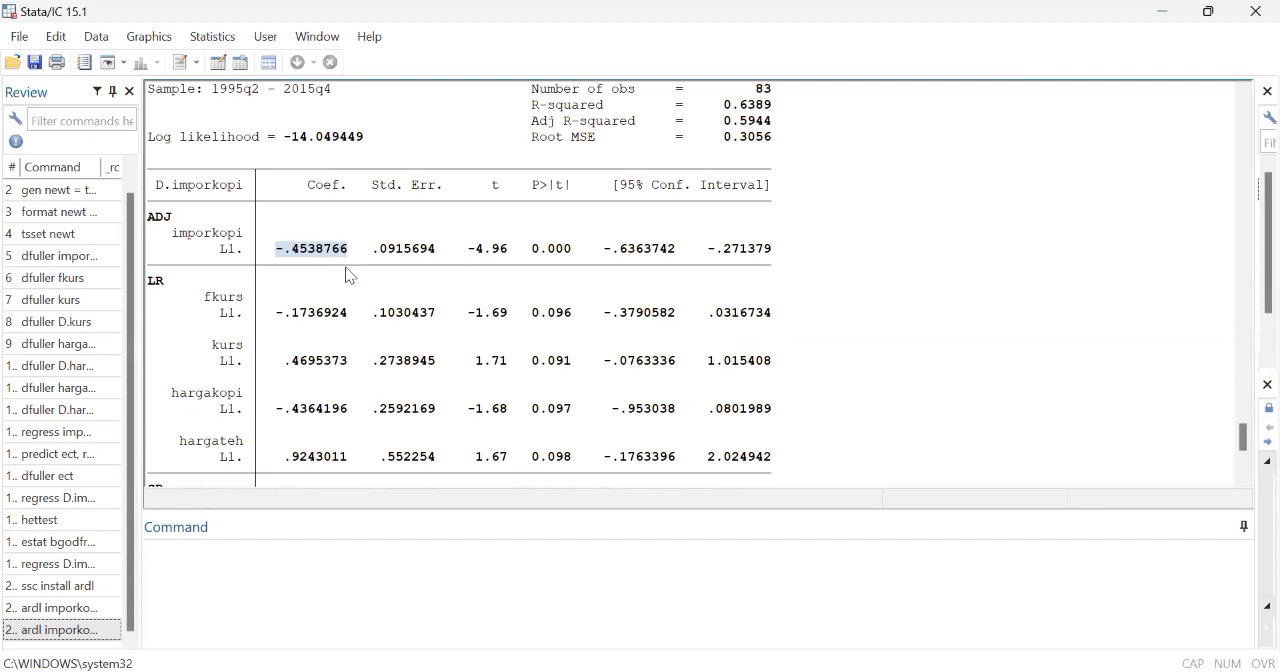
{"action": "scroll", "coordinate": [349, 276], "scroll_direction": "down", "scroll_amount": 2}
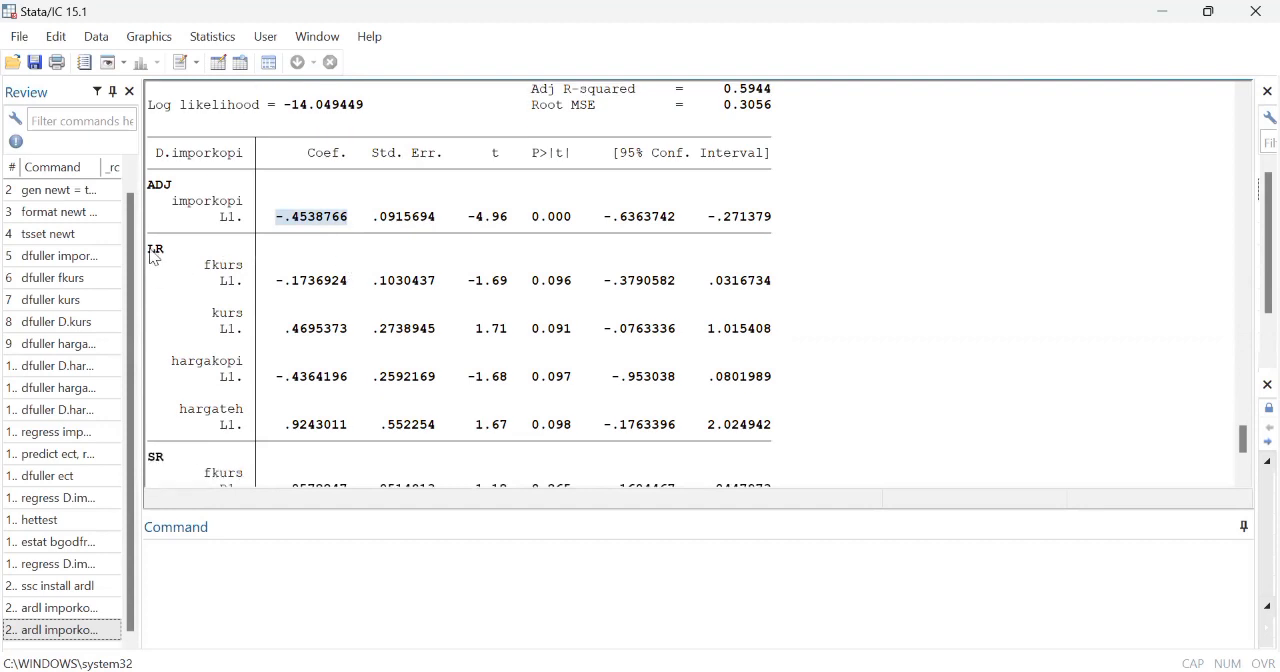
{"action": "left_click", "coordinate": [154, 258]}
{"action": "left_click_drag", "start_coordinate": [152, 252], "coordinate": [180, 252]}
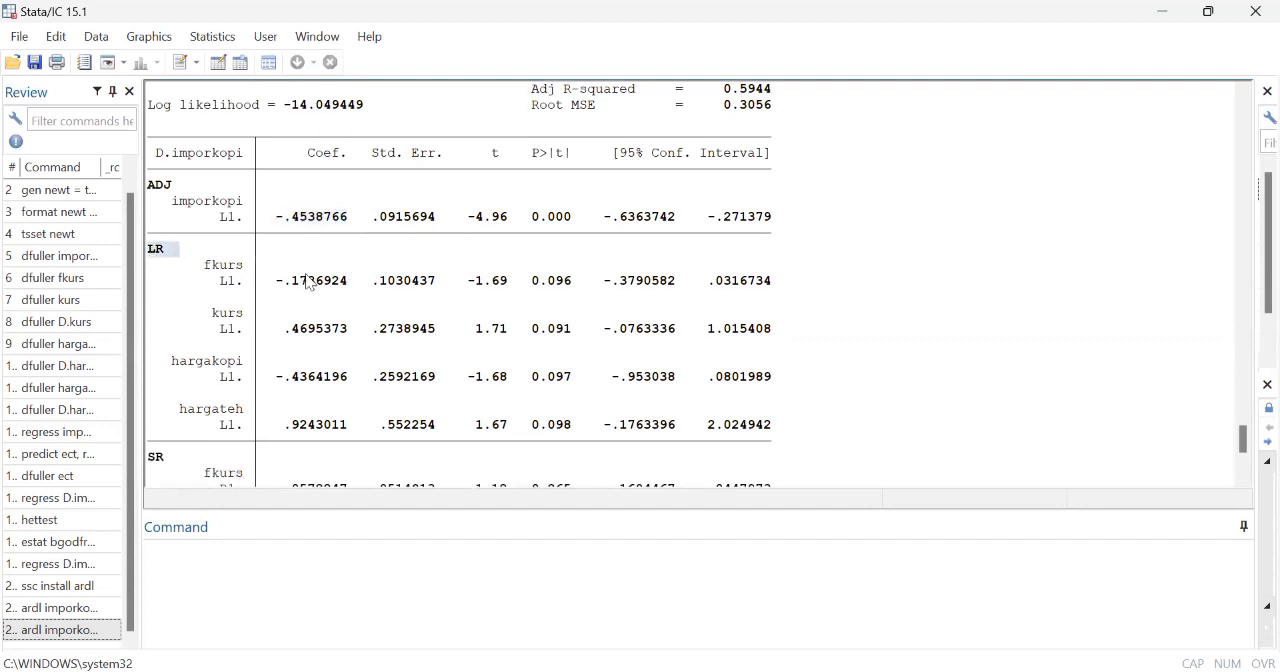
{"action": "scroll", "coordinate": [308, 283], "scroll_direction": "down", "scroll_amount": 5}
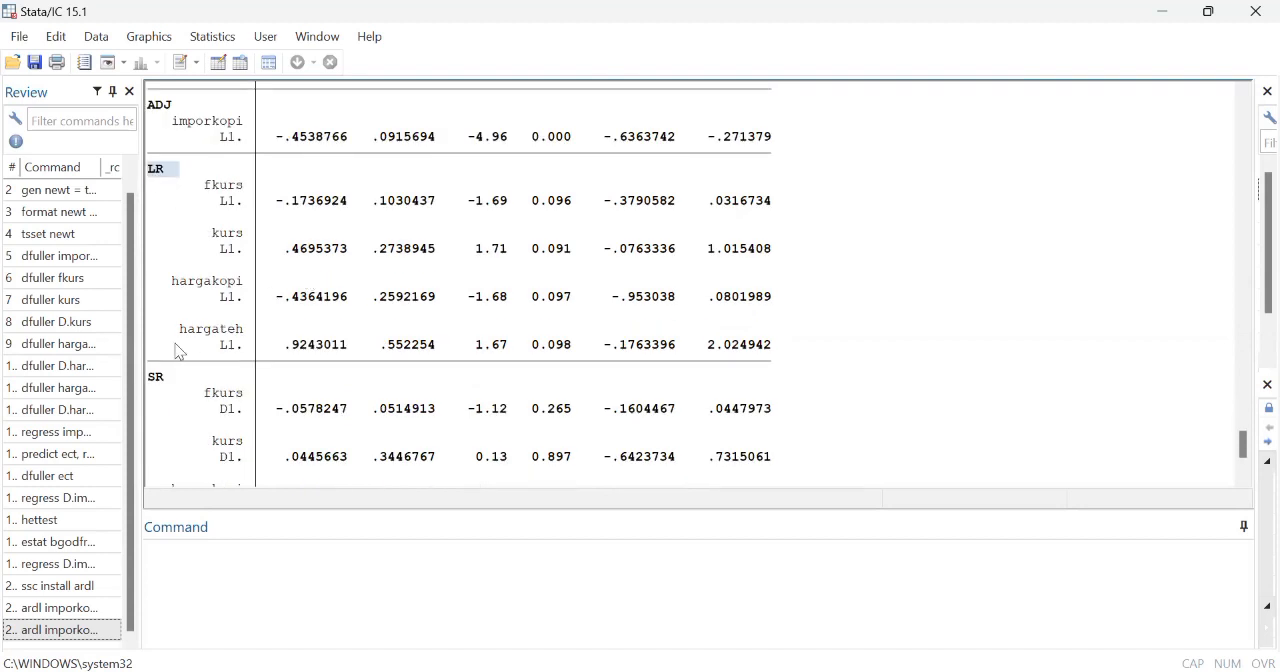
{"action": "left_click_drag", "start_coordinate": [152, 384], "coordinate": [176, 389]}
{"action": "scroll", "coordinate": [176, 383], "scroll_direction": "down", "scroll_amount": 10}
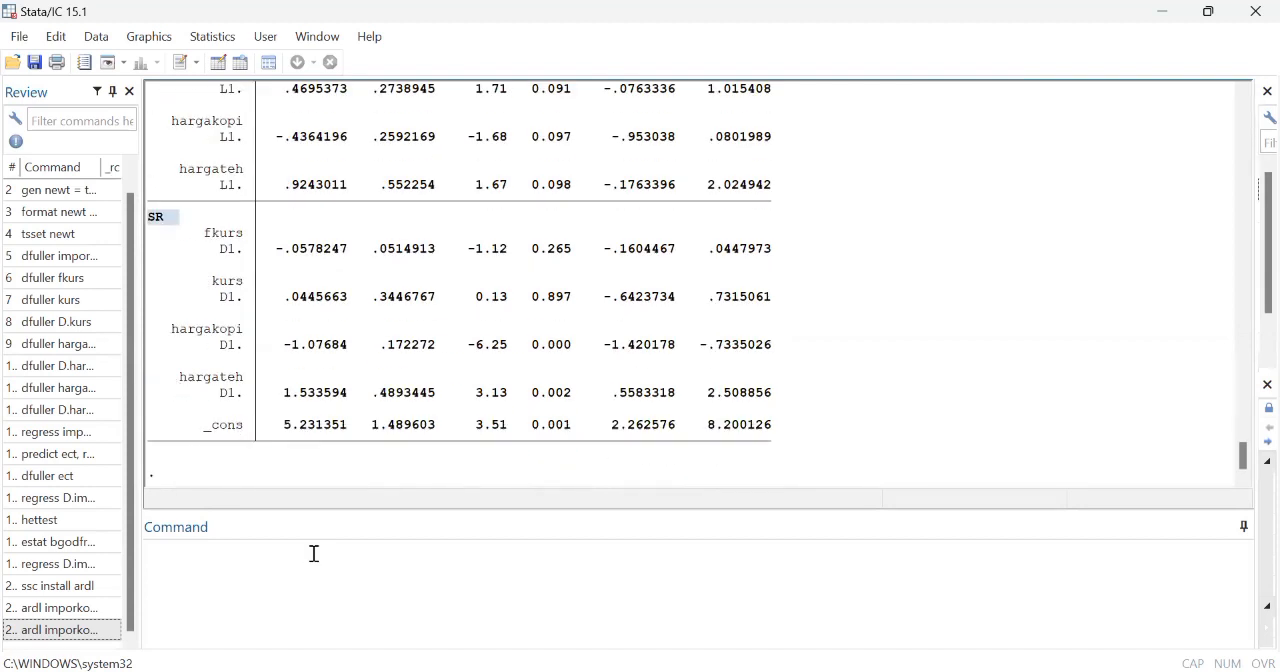
Step: Run estat ectest to perform the bounds test for a level relationship after the ardl estimation
{"action": "left_click", "coordinate": [232, 562]}
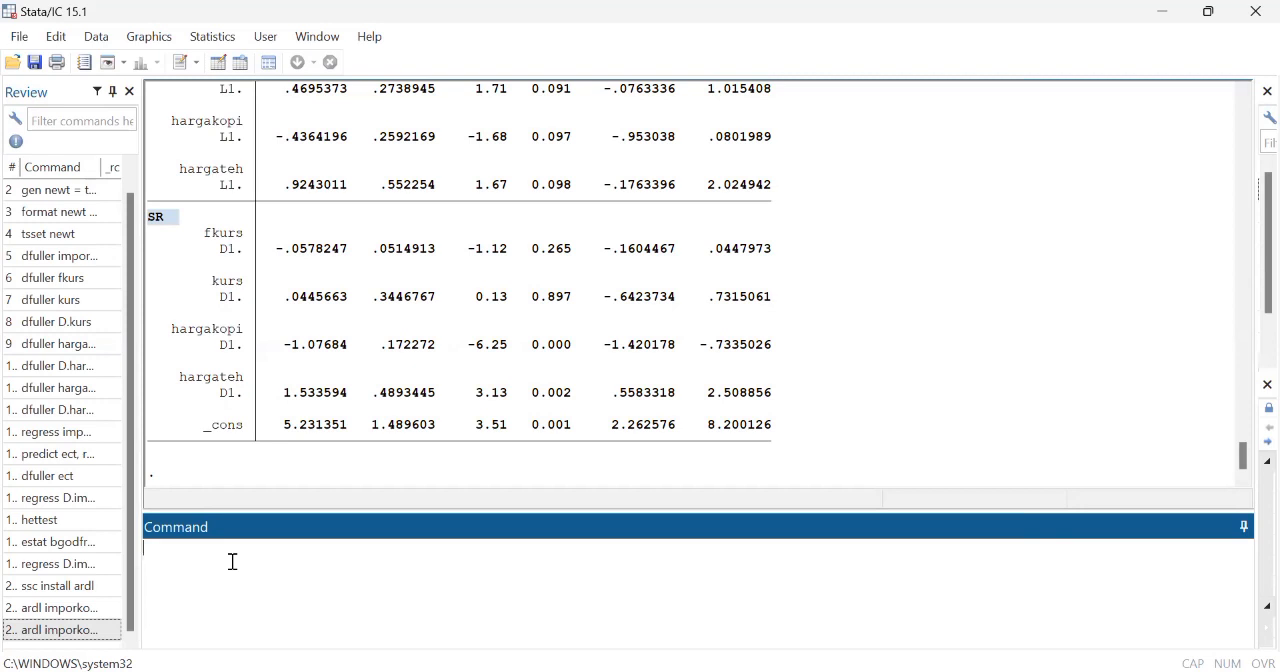
{"action": "type", "text": "estat"}
{"action": "type", "text": "ectest"}
{"action": "key", "text": "Return"}
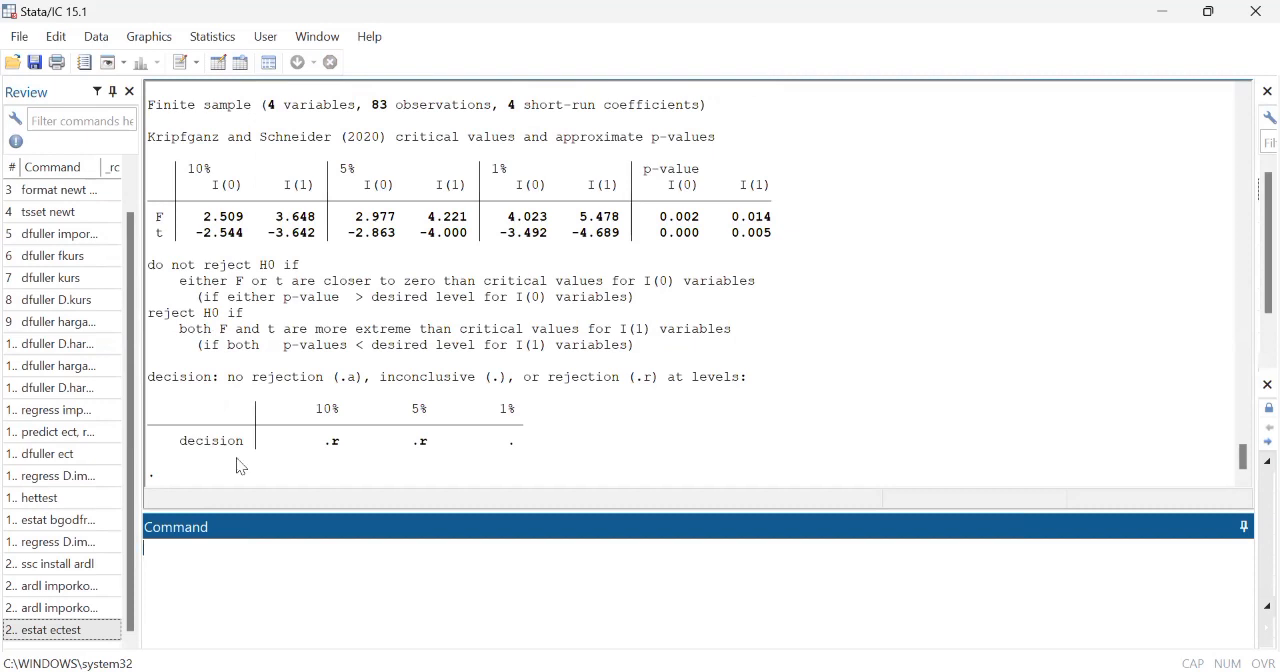
Step: Review the bounds test output, checking the I(0) and I(1) p-values of the F and t statistics against the decision rules
{"action": "scroll", "coordinate": [251, 360], "scroll_direction": "up", "scroll_amount": 1}
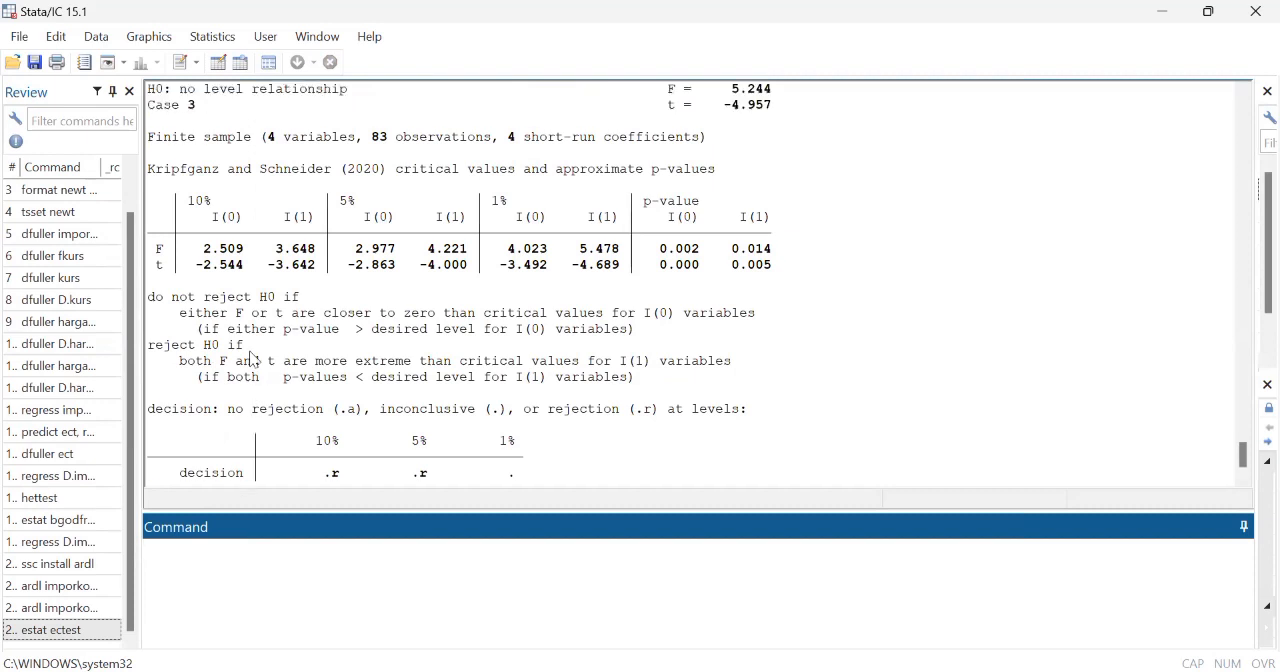
{"action": "scroll", "coordinate": [251, 360], "scroll_direction": "up", "scroll_amount": 1}
{"action": "scroll", "coordinate": [433, 258], "scroll_direction": "down", "scroll_amount": 1}
{"action": "left_click_drag", "start_coordinate": [660, 250], "coordinate": [769, 276]}
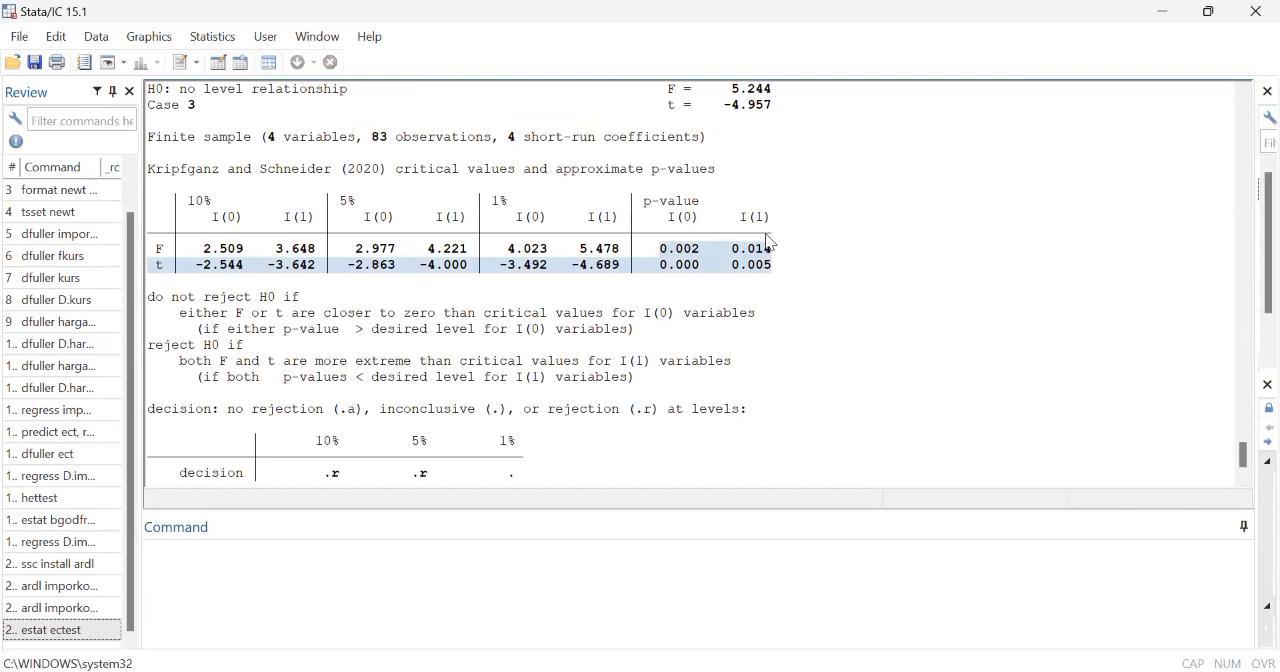
{"action": "scroll", "coordinate": [769, 243], "scroll_direction": "down", "scroll_amount": 1}
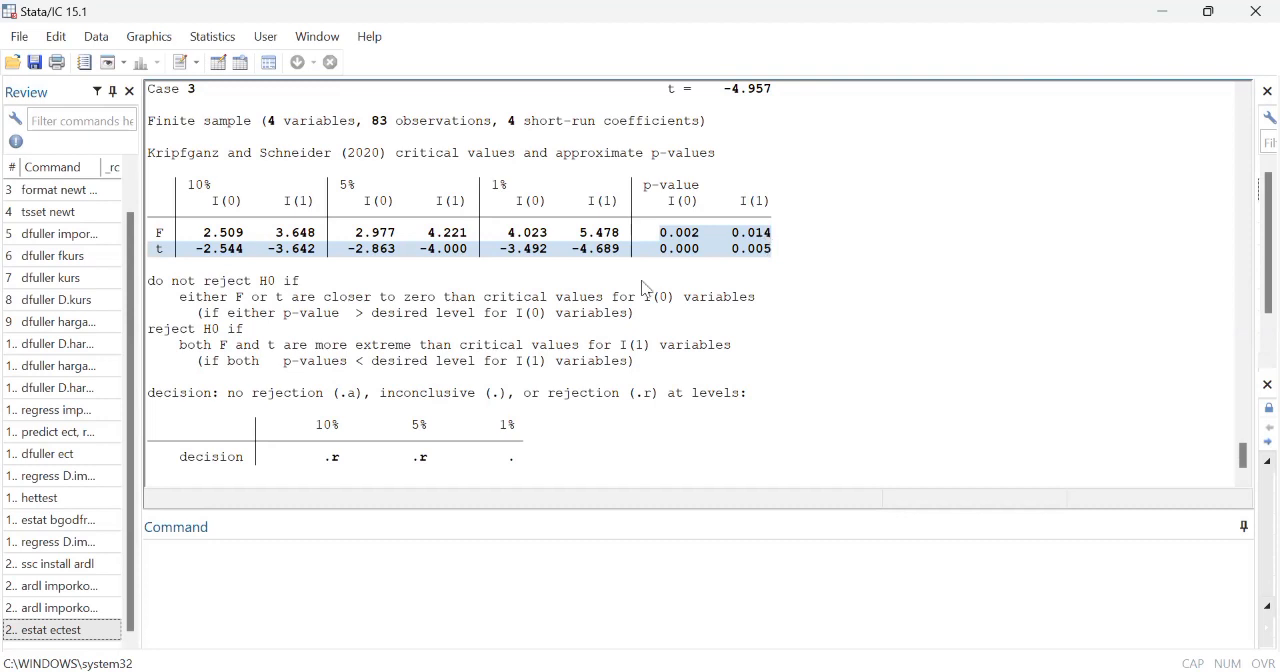
{"action": "left_click", "coordinate": [188, 557]}
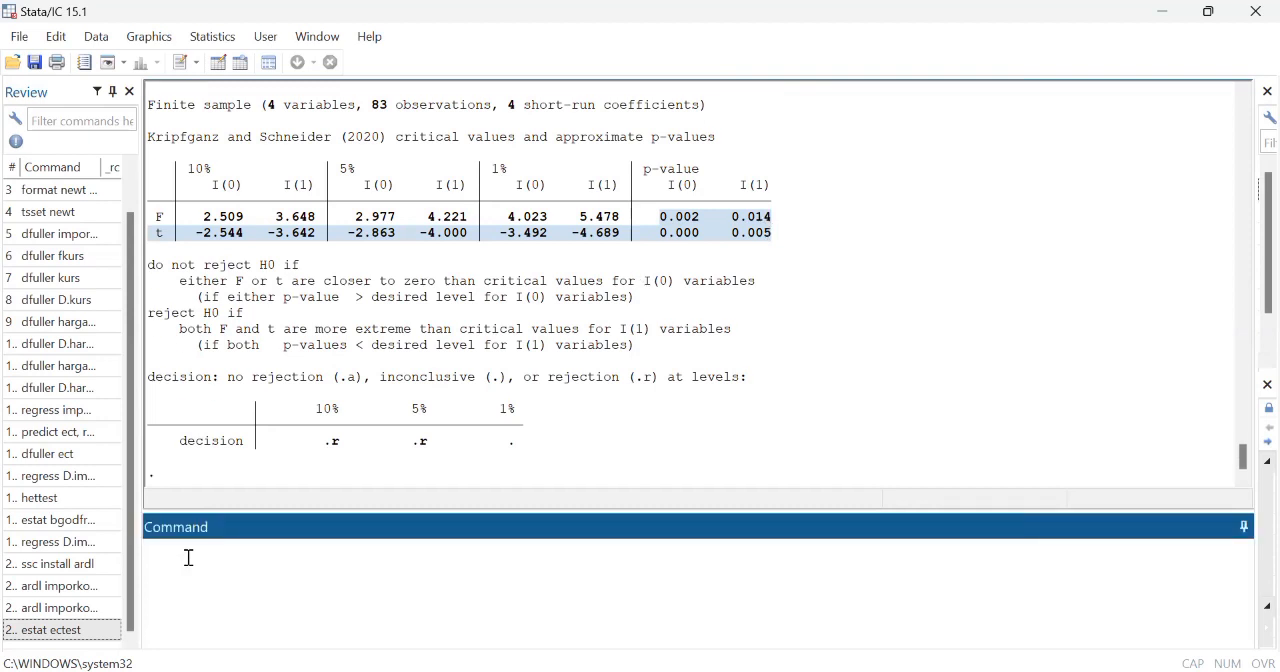